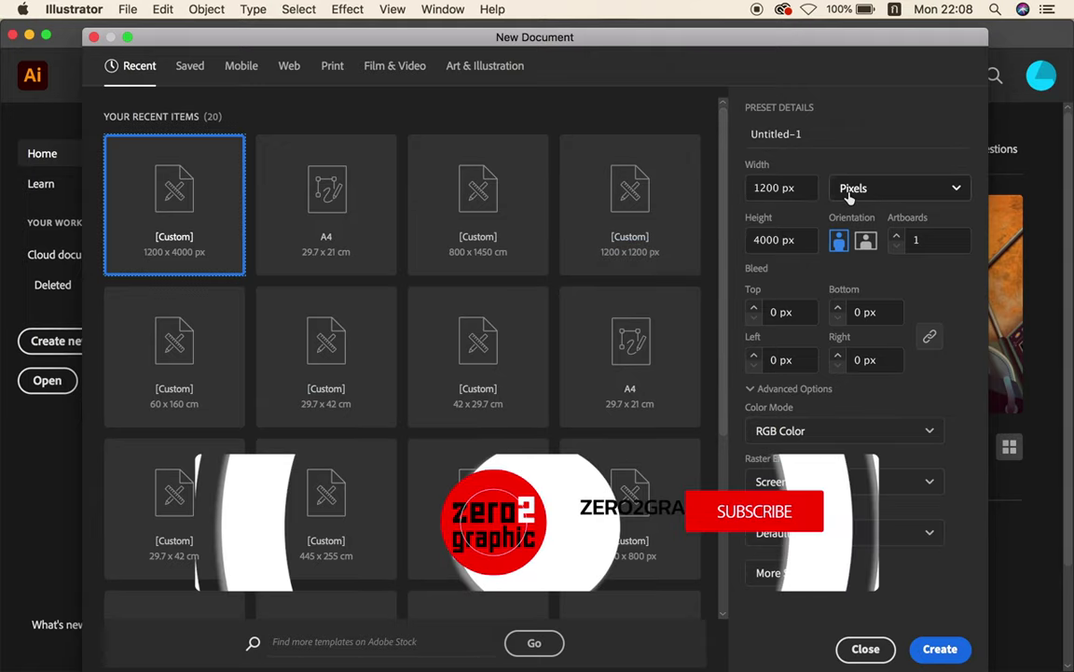
Set the new document to centimetres, 21 × 29.7 cm, 2 artboards, CMYK and High 300 ppi.
left_click(848, 188)
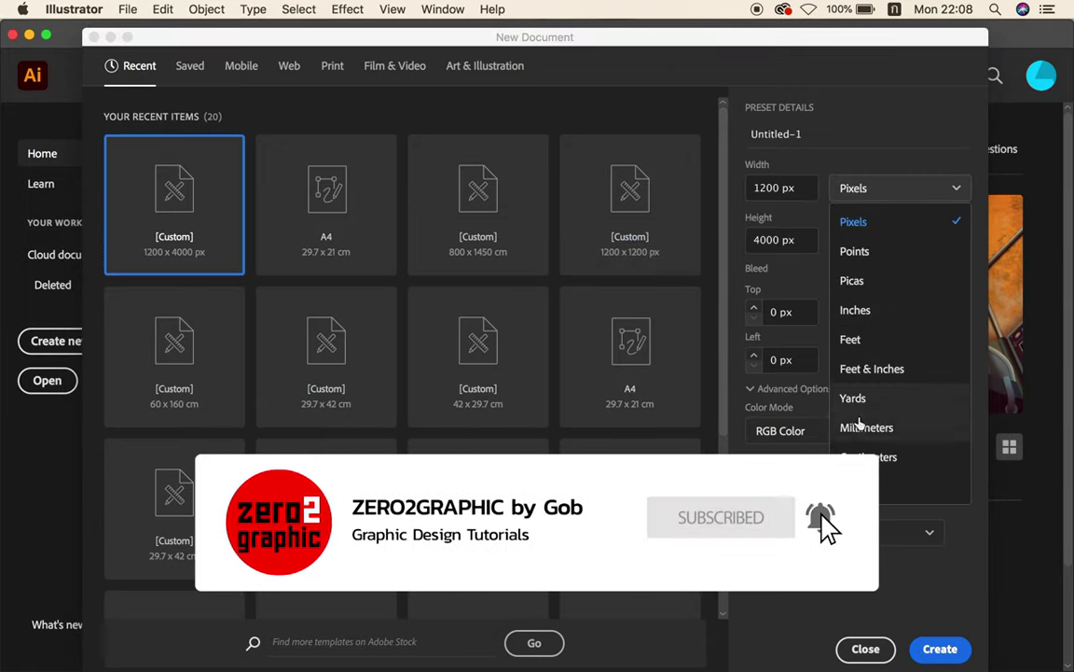
left_click(859, 456)
double_click(788, 189)
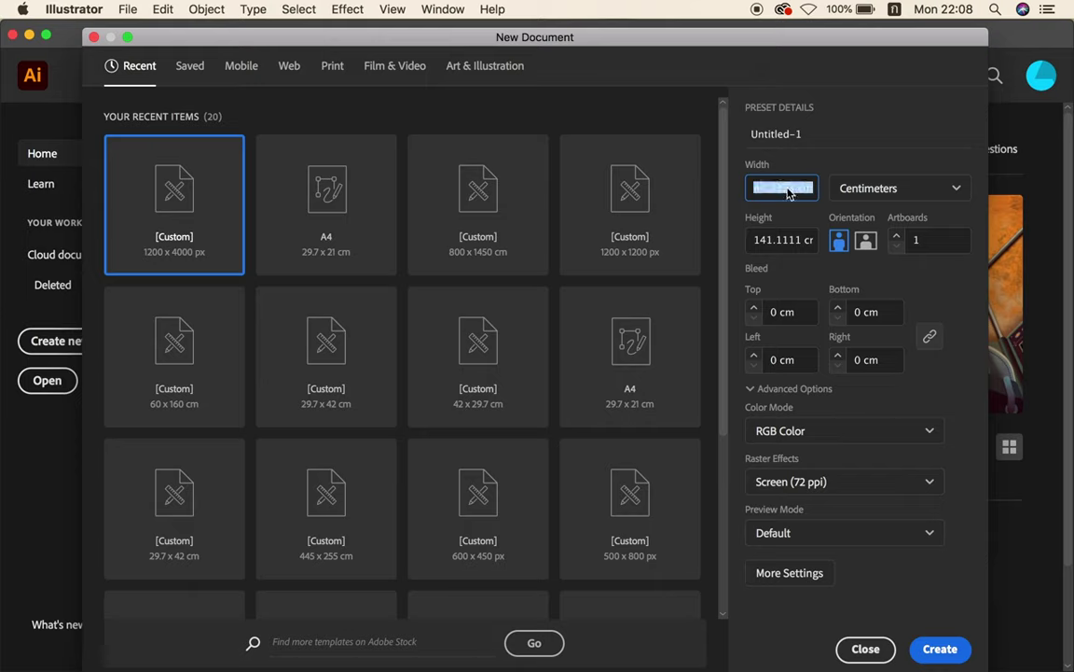
type("1")
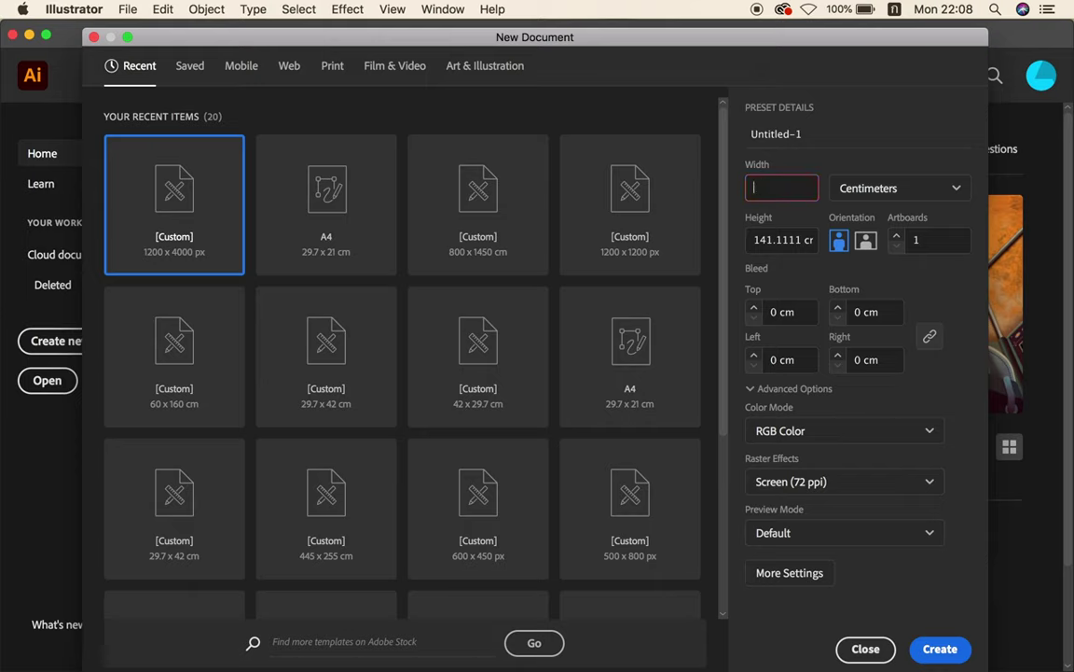
double_click(780, 242)
type("29.7")
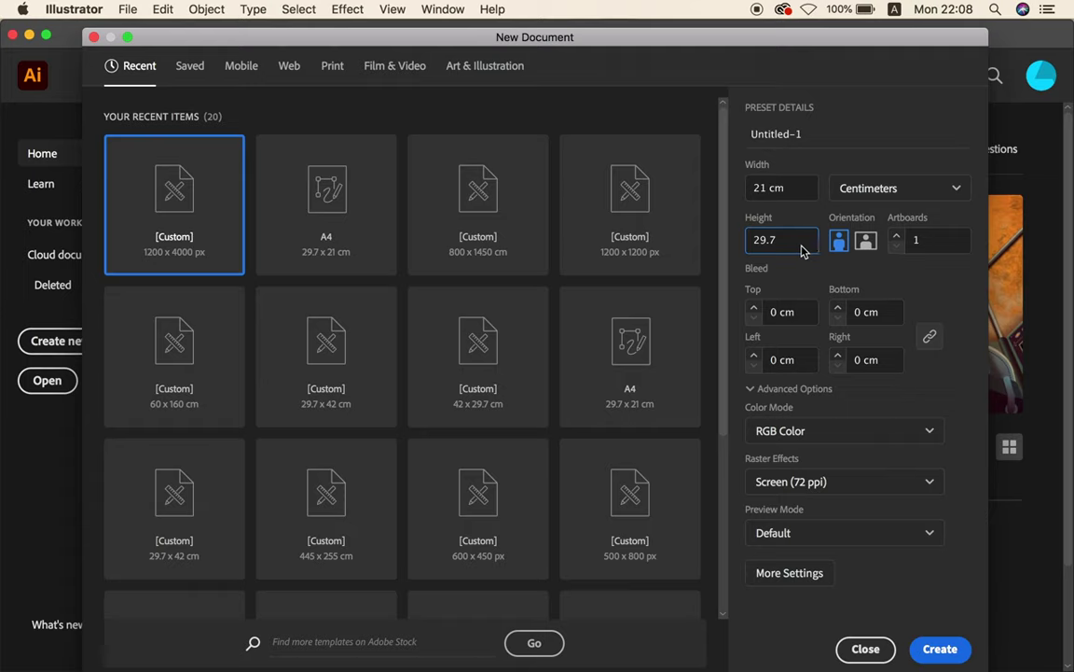
left_click(895, 238)
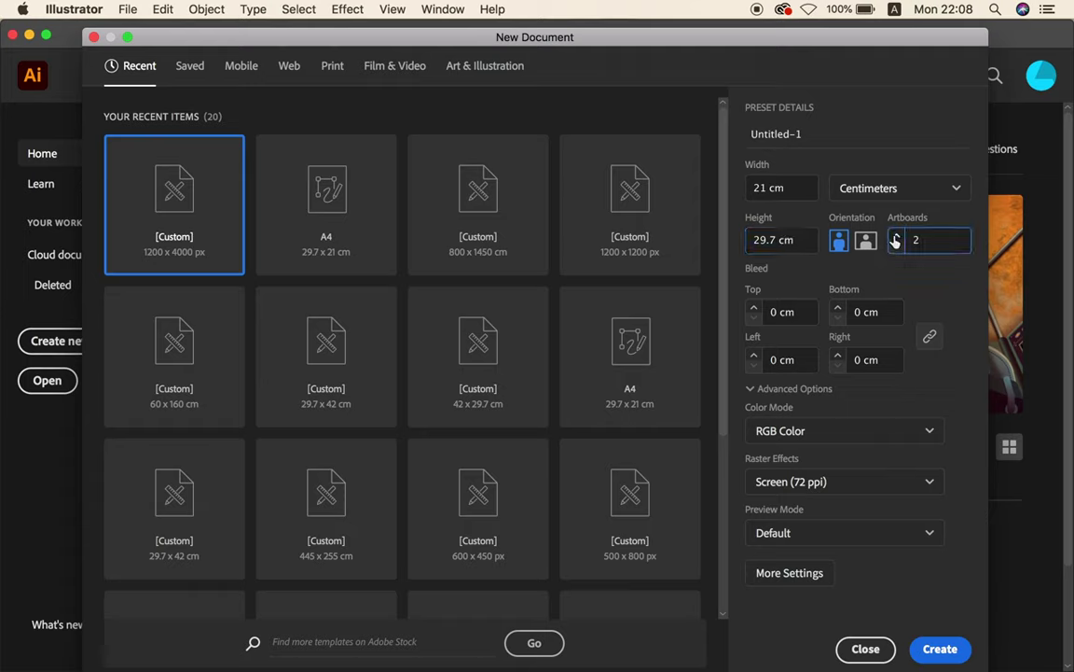
left_click(806, 440)
left_click(804, 494)
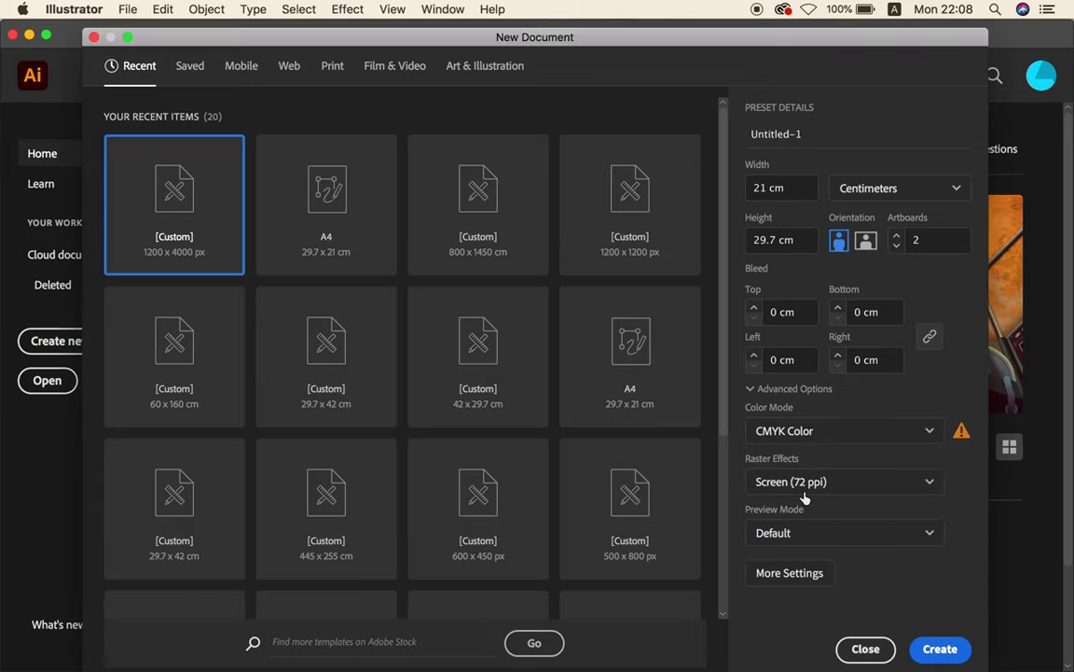
left_click(819, 483)
left_click(765, 513)
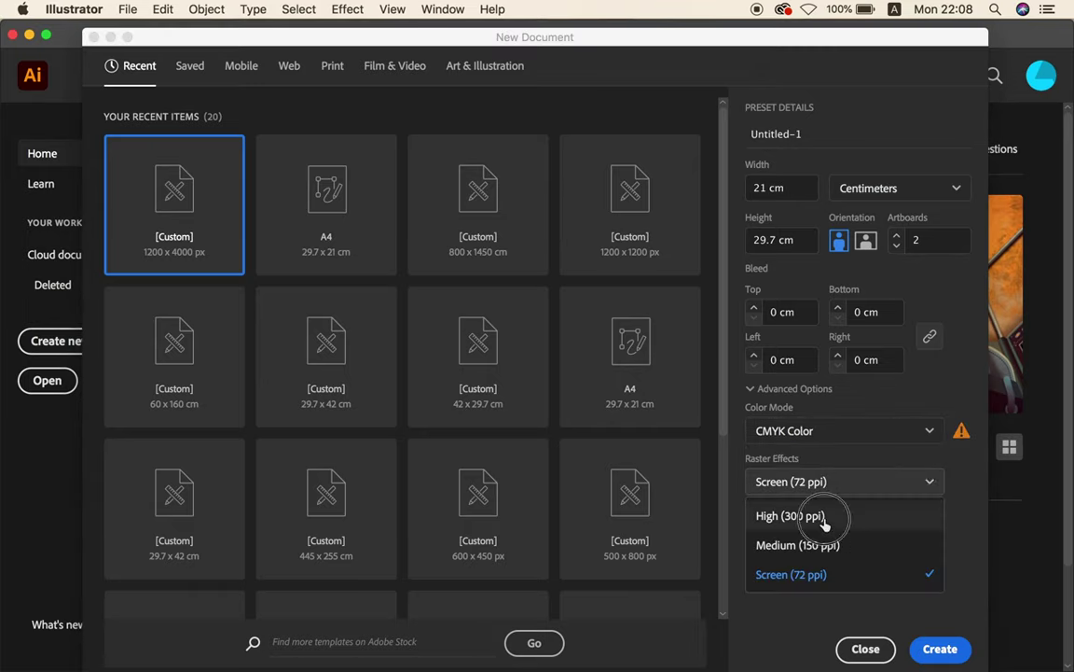
Set the artboard spacing to 0 cm in More Settings and create the document.
left_click(802, 574)
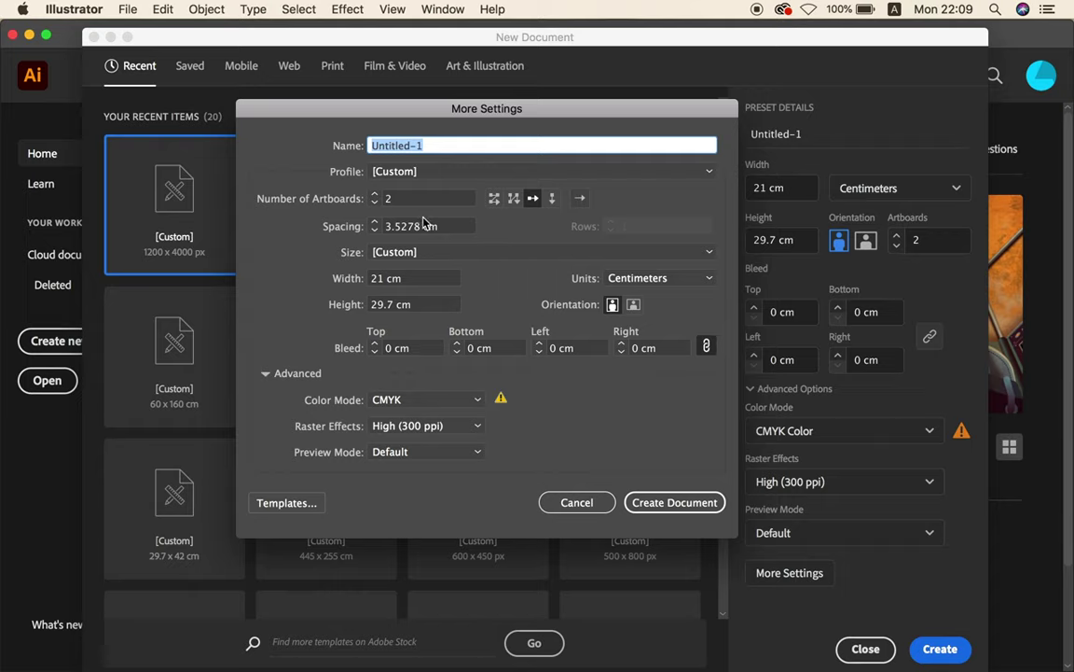
left_click(362, 226)
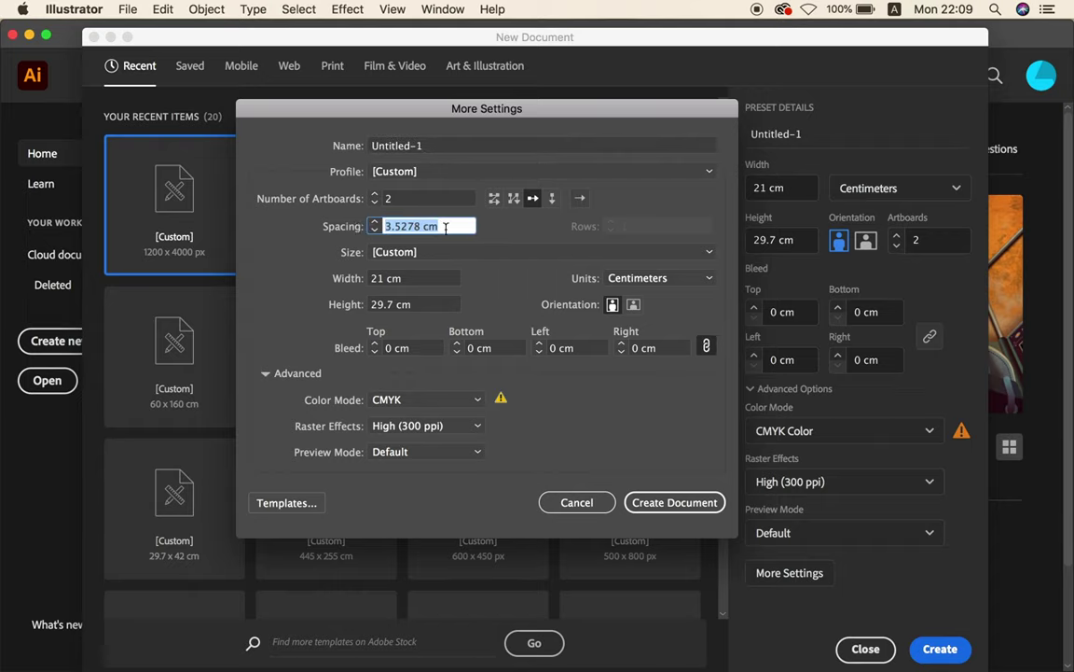
type("0")
left_click(478, 276)
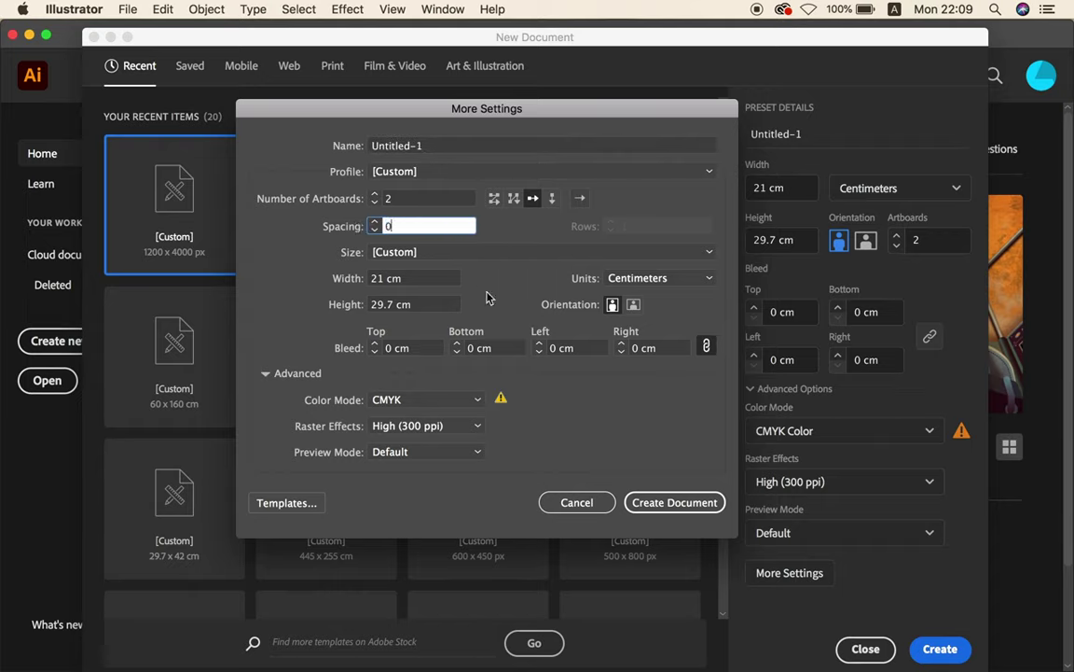
left_click(641, 506)
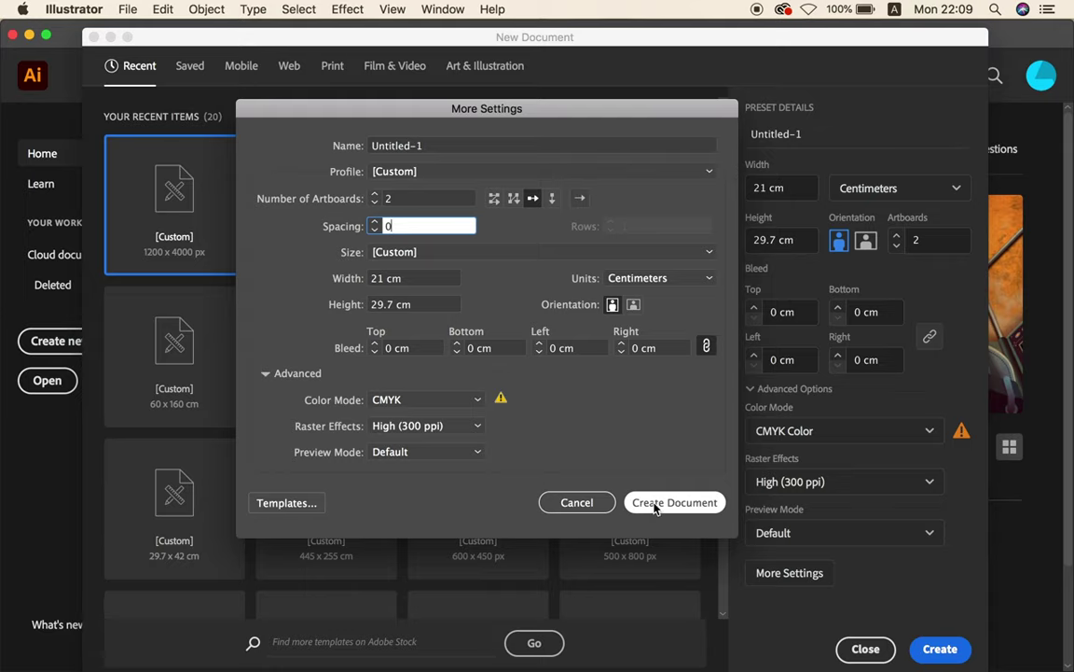
left_click(655, 505)
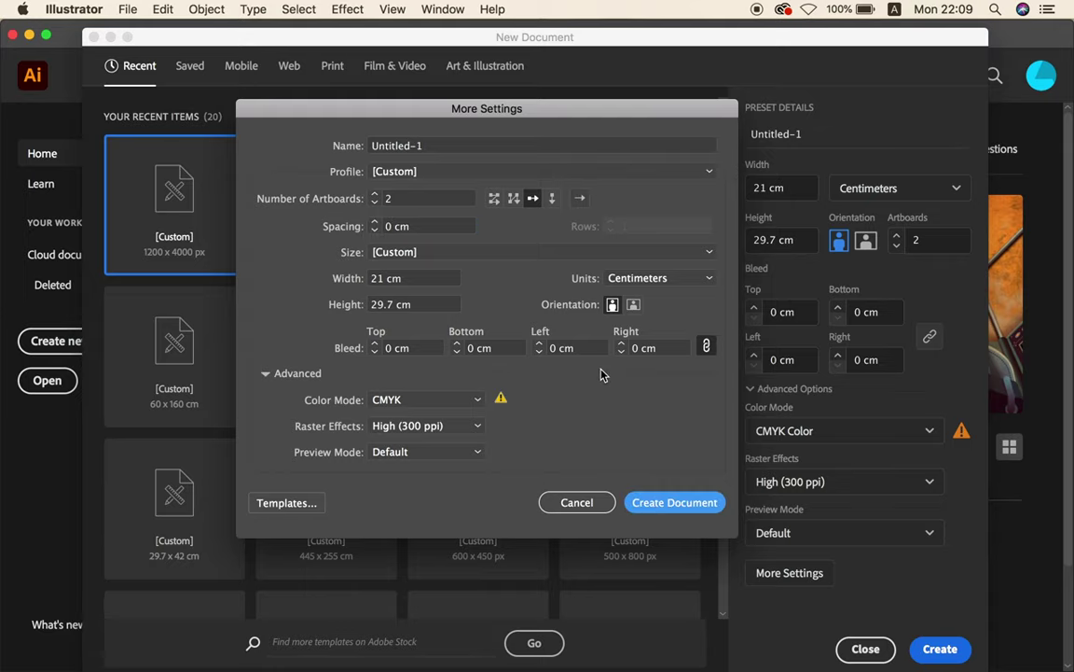
key("Escape")
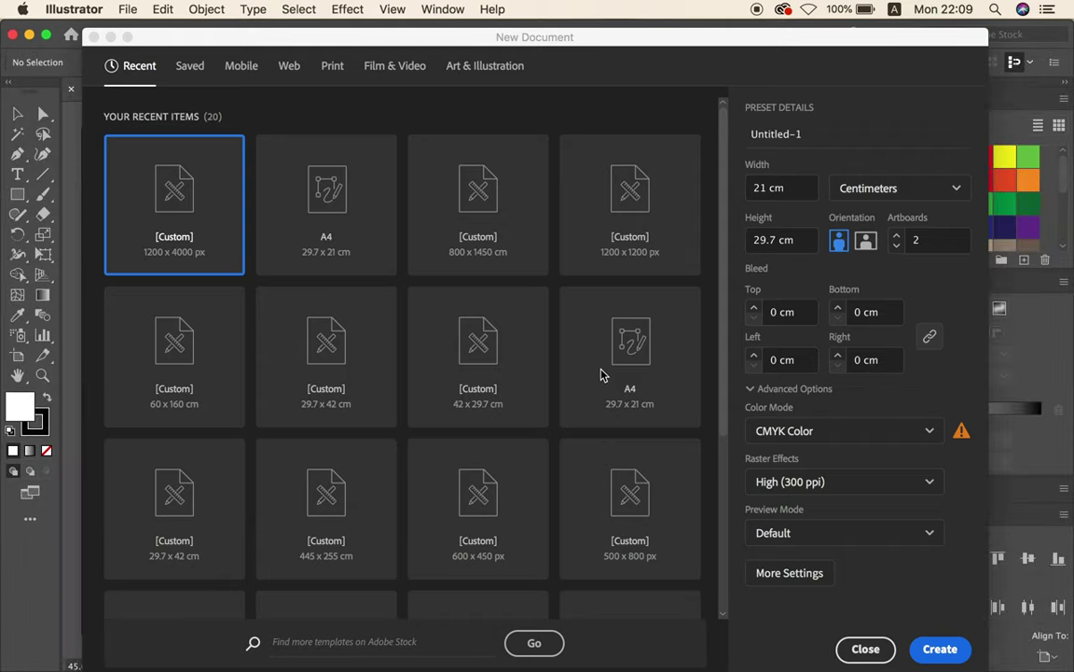
Make a 3 × 2 cm rectangle, stand it upright and place it in the left page's top-left corner.
key("z")
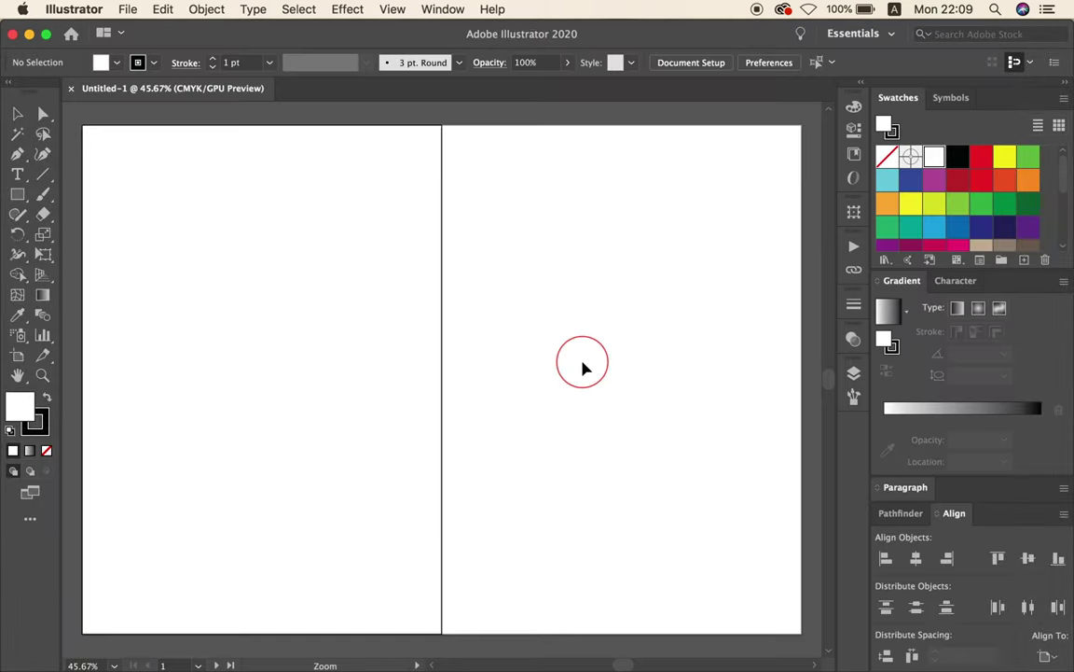
left_click_drag(583, 368, 562, 366)
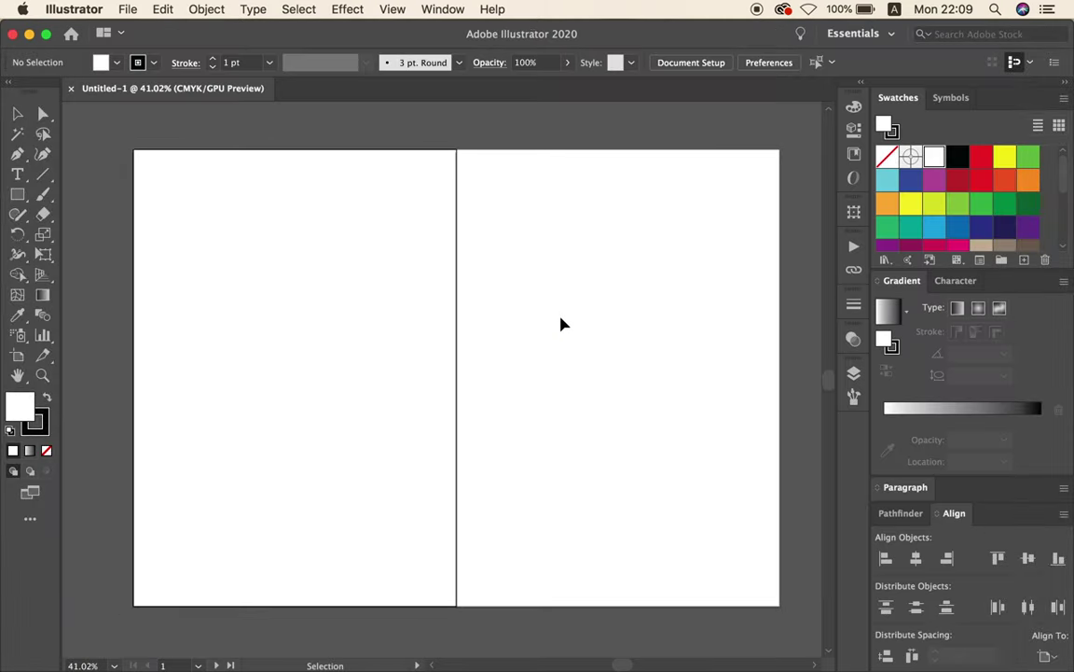
left_click(560, 323)
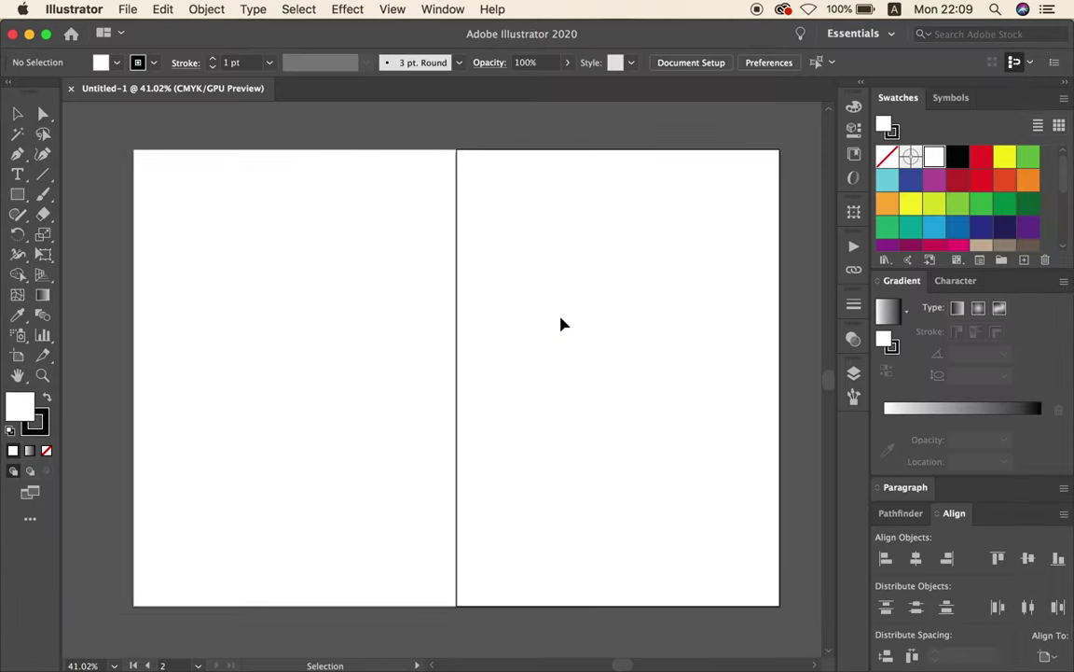
left_click(18, 194)
left_click(271, 266)
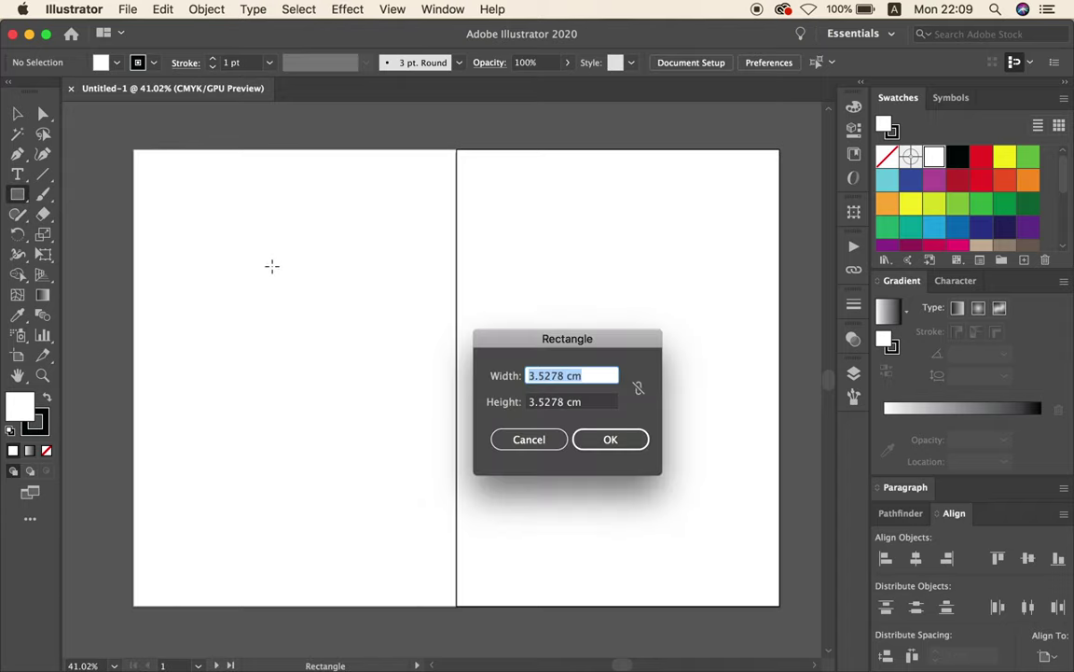
type("3")
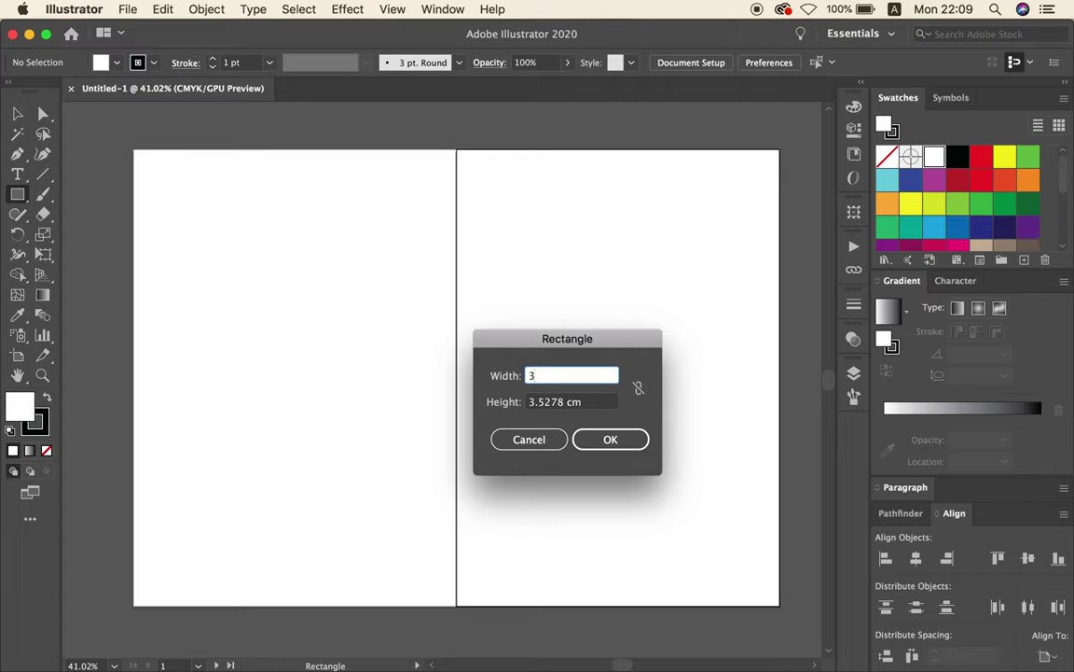
key("Tab")
type("2")
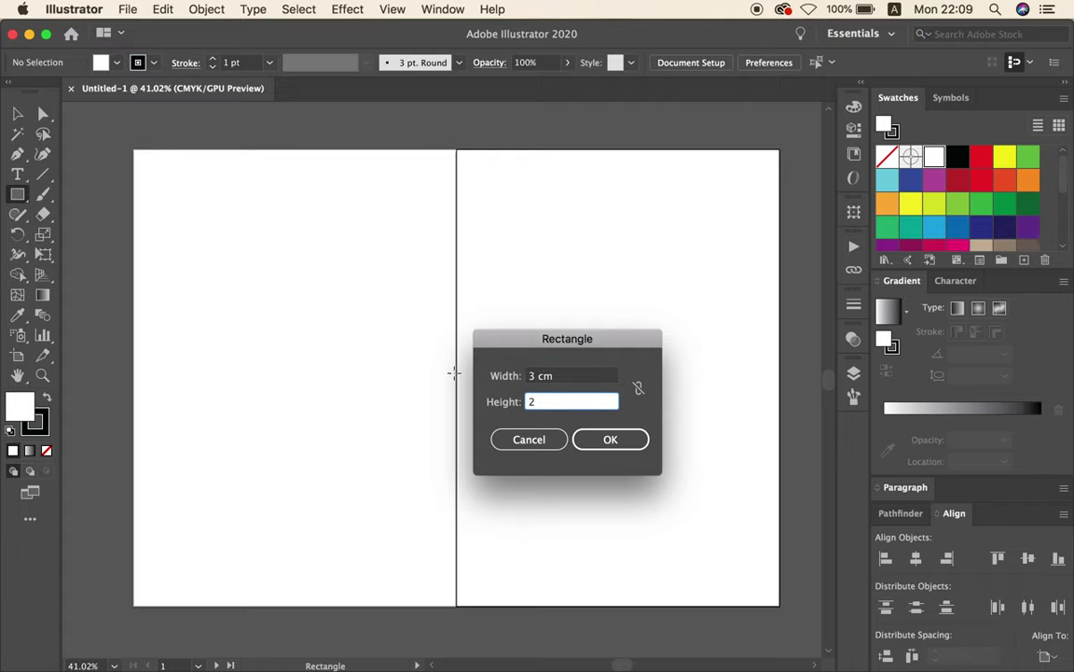
left_click(602, 440)
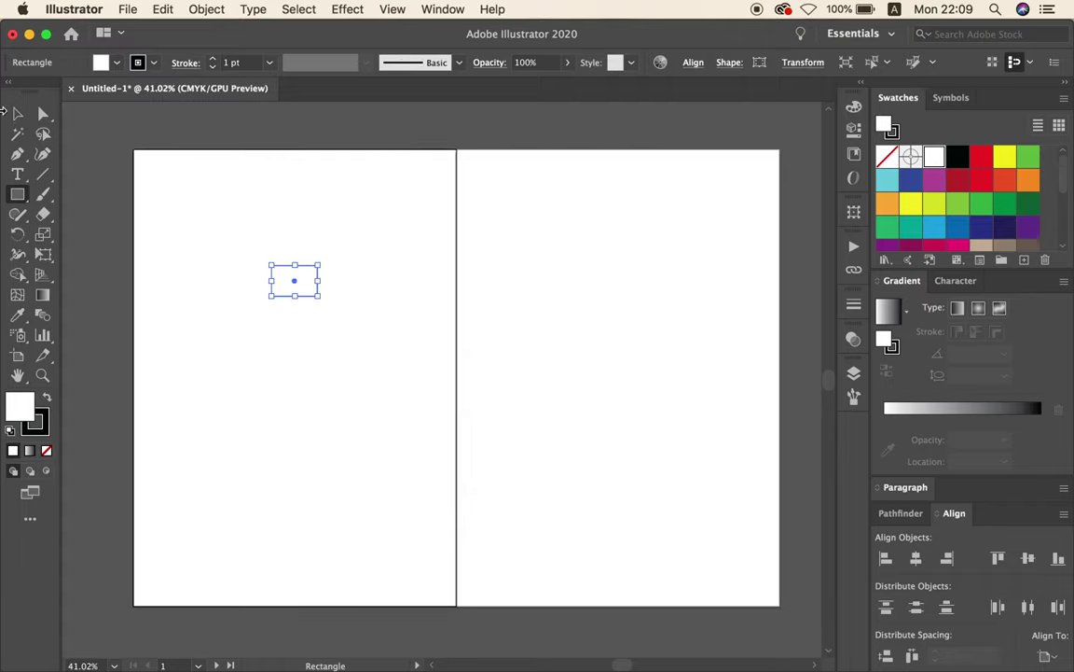
left_click(15, 112)
mouse_move(320, 301)
left_mouse_down()
mouse_move(254, 313)
mouse_move(194, 213)
mouse_move(161, 187)
left_mouse_up()
left_click(254, 313)
Copy and paste the corner rectangle, then snap the copy into the left page's bottom-right corner.
left_click(204, 201)
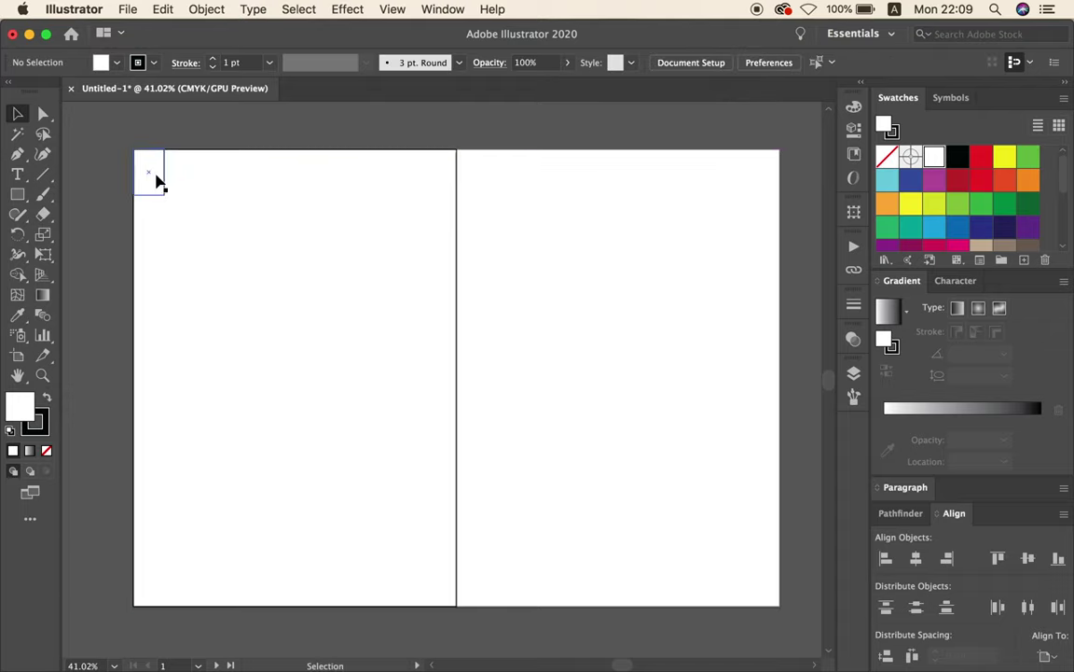
left_click(156, 178)
left_click(160, 11)
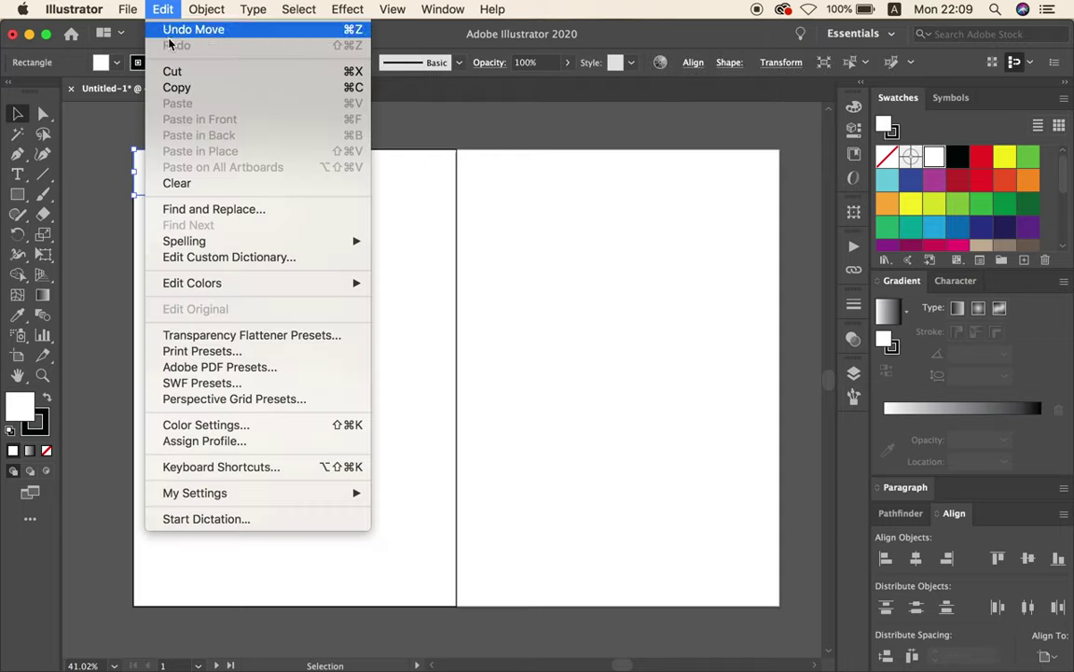
left_click(172, 87)
left_click(163, 9)
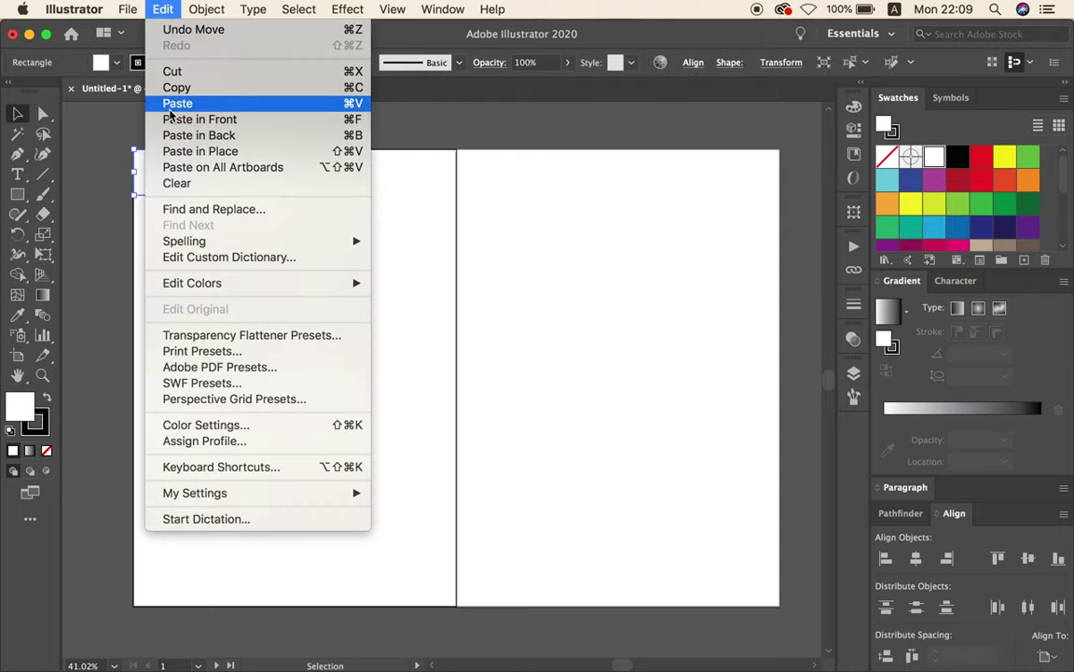
left_click(203, 103)
left_click(322, 267)
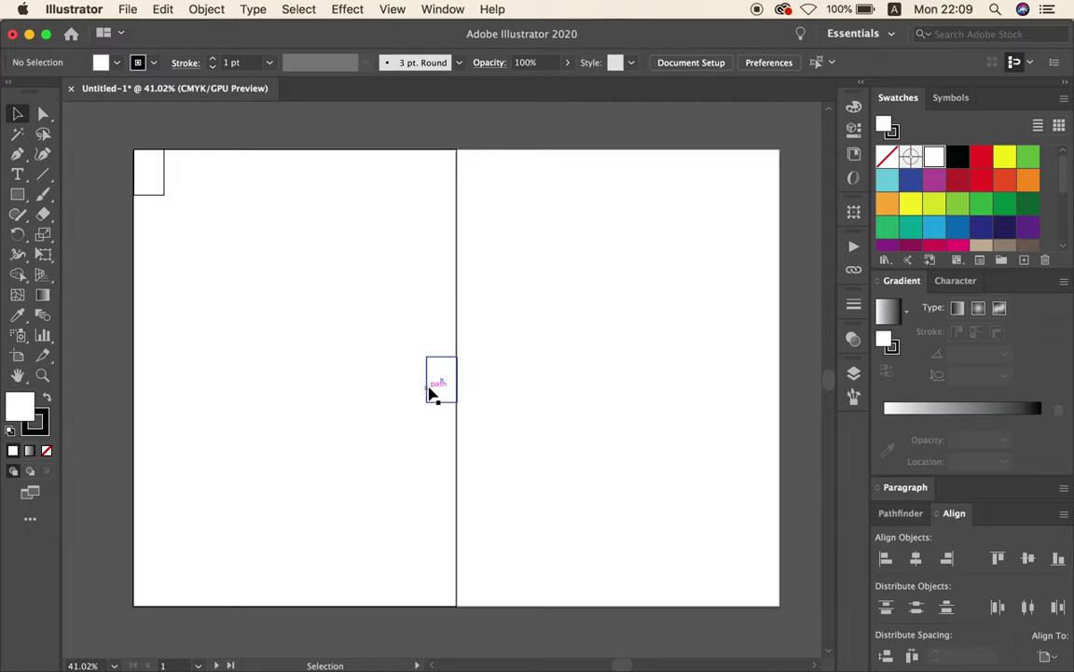
left_click_drag(430, 394, 432, 591)
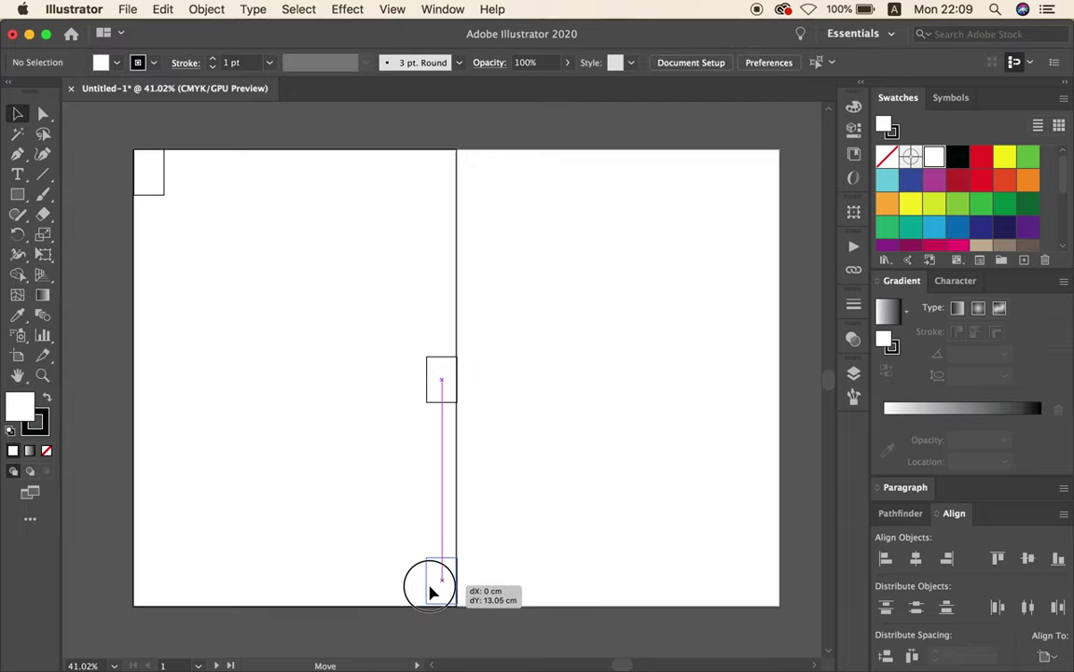
left_click_drag(432, 591, 599, 597)
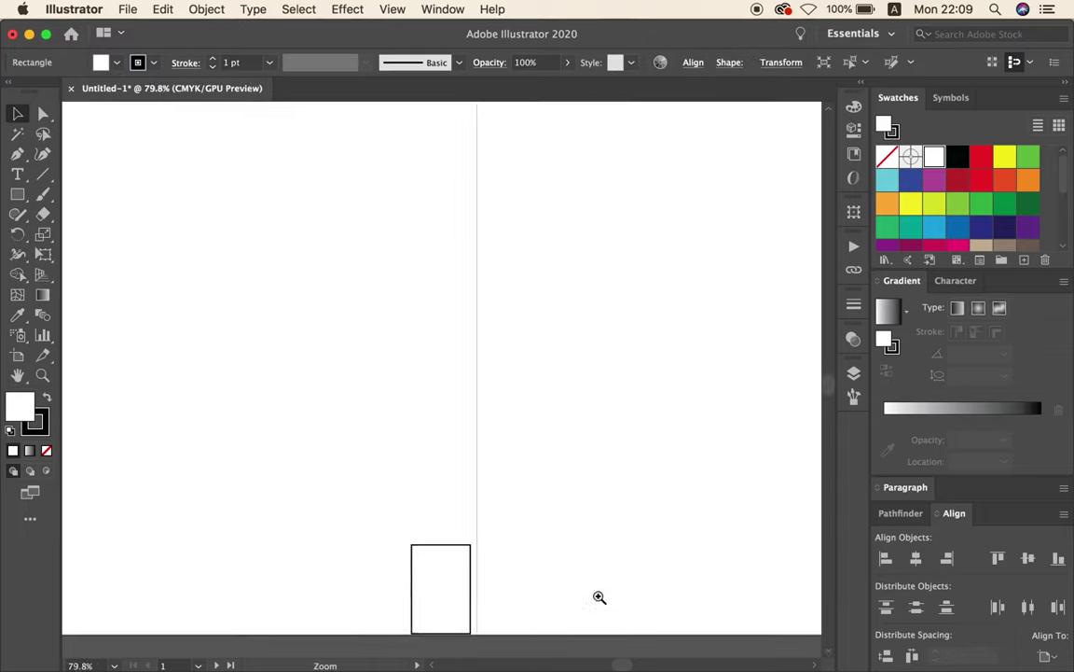
left_click(470, 470)
left_click_drag(470, 458, 476, 469)
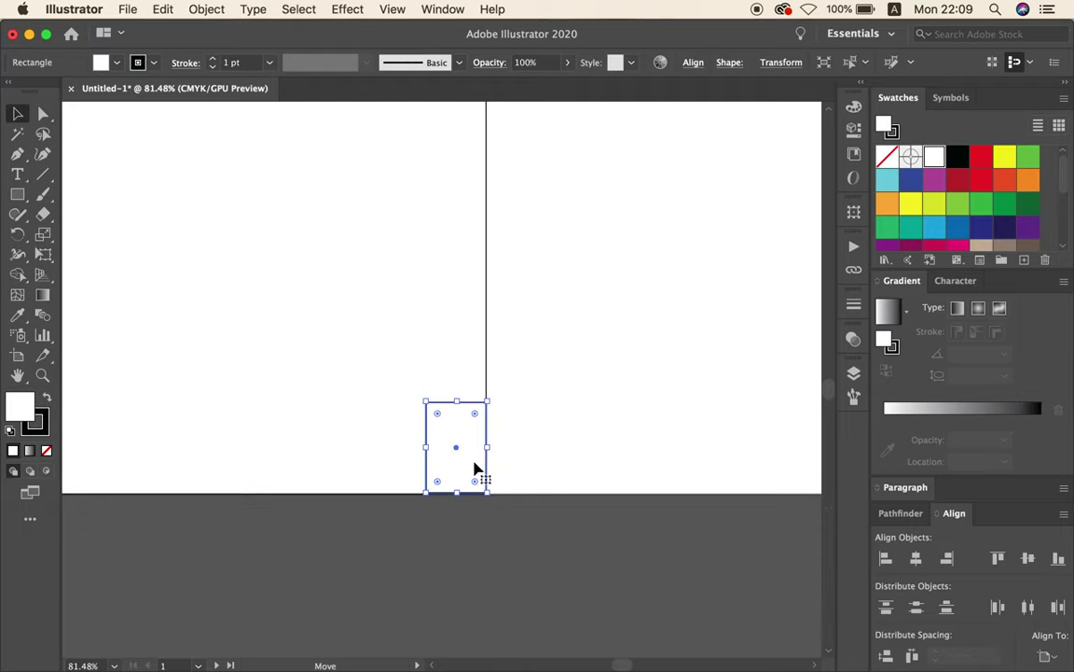
left_click(532, 333)
mouse_move(532, 333)
left_mouse_down()
mouse_move(386, 302)
mouse_move(432, 414)
left_mouse_up()
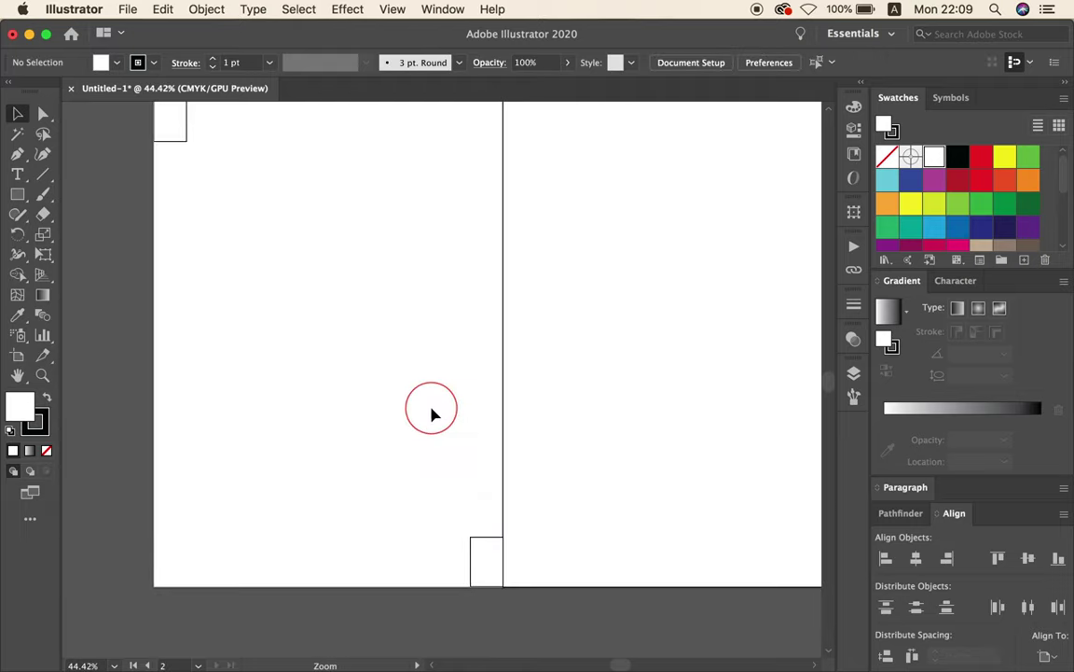
scroll(432, 413, "down", 1)
left_click_drag(427, 373, 417, 401)
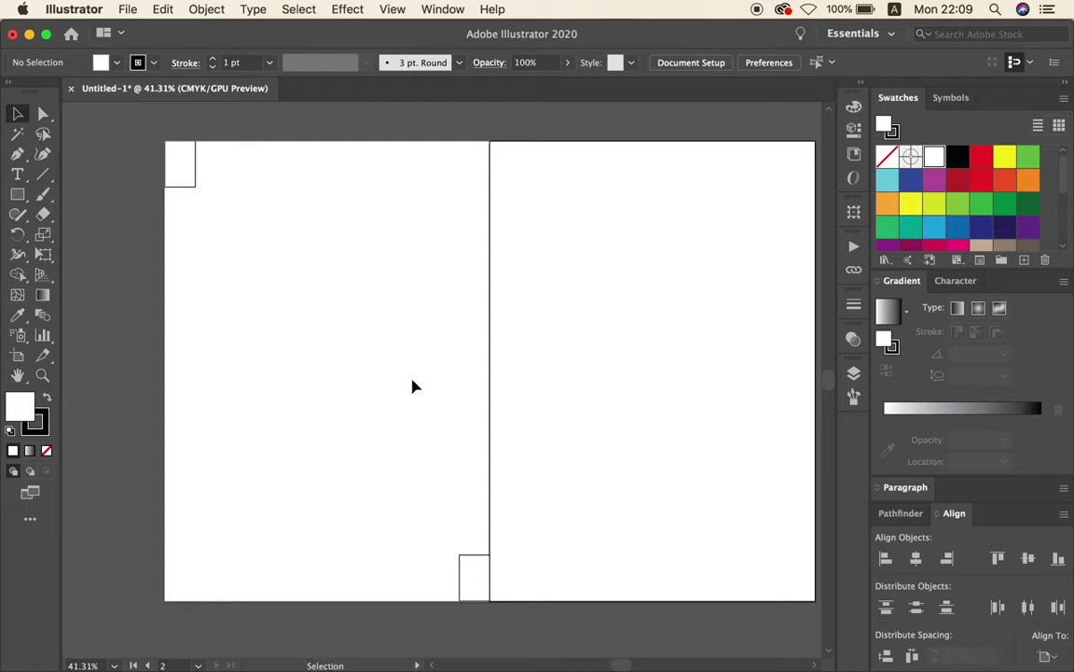
Create a 0.5 × 2 cm rectangle and duplicate it sideways as a second gutter.
left_click(18, 195)
left_click(332, 340)
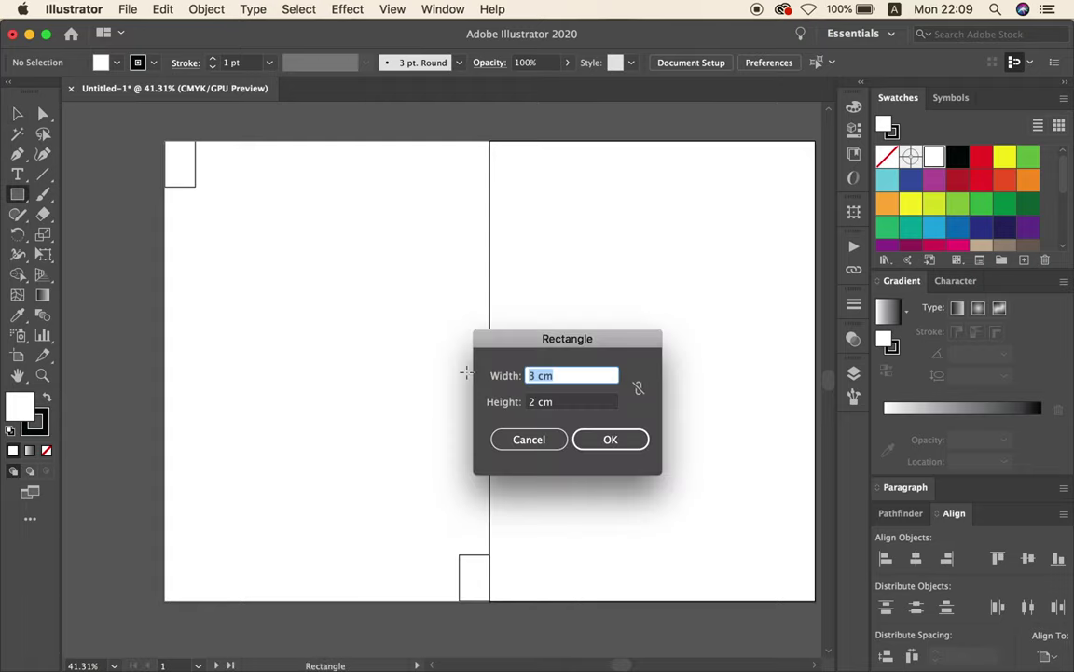
type("0.5")
left_click(611, 439)
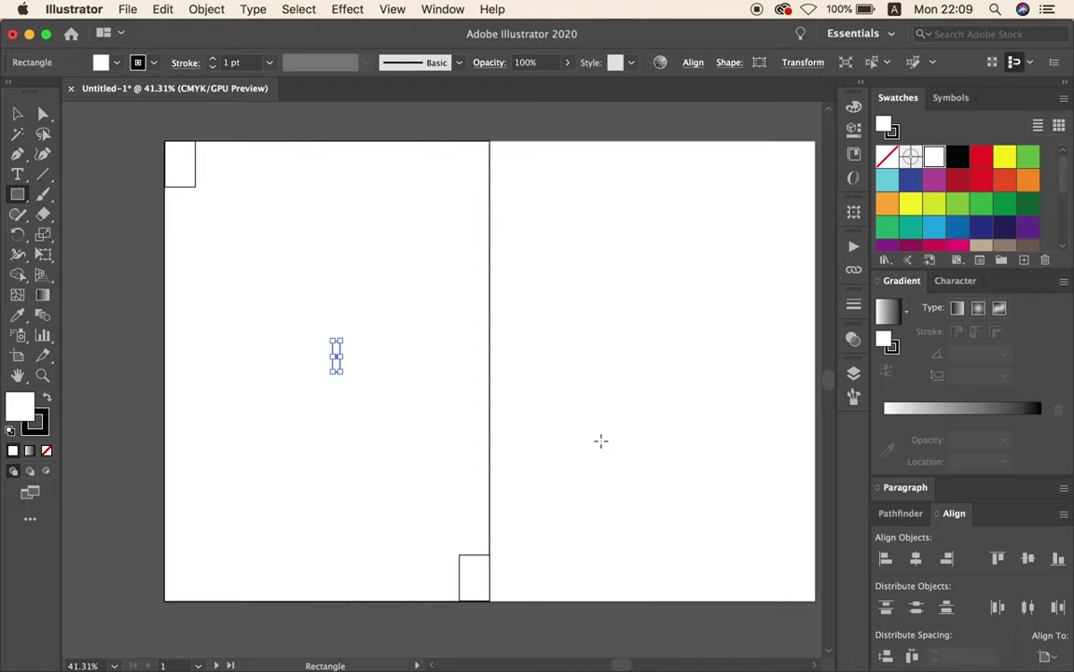
left_click(18, 114)
left_click(444, 288)
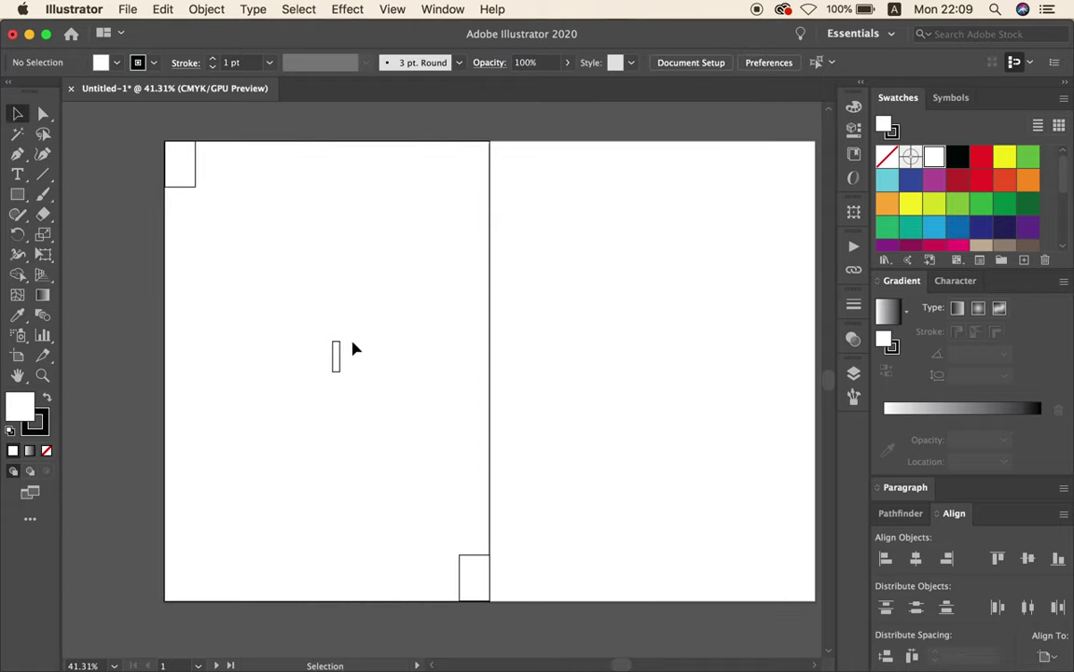
mouse_move(335, 350)
left_mouse_down()
mouse_move(306, 353)
mouse_move(371, 361)
left_mouse_up()
left_click(331, 360)
left_click(422, 371)
Distribute the two gutter rectangles evenly across the left page, aligned to the selection.
left_click_drag(532, 564, 190, 184)
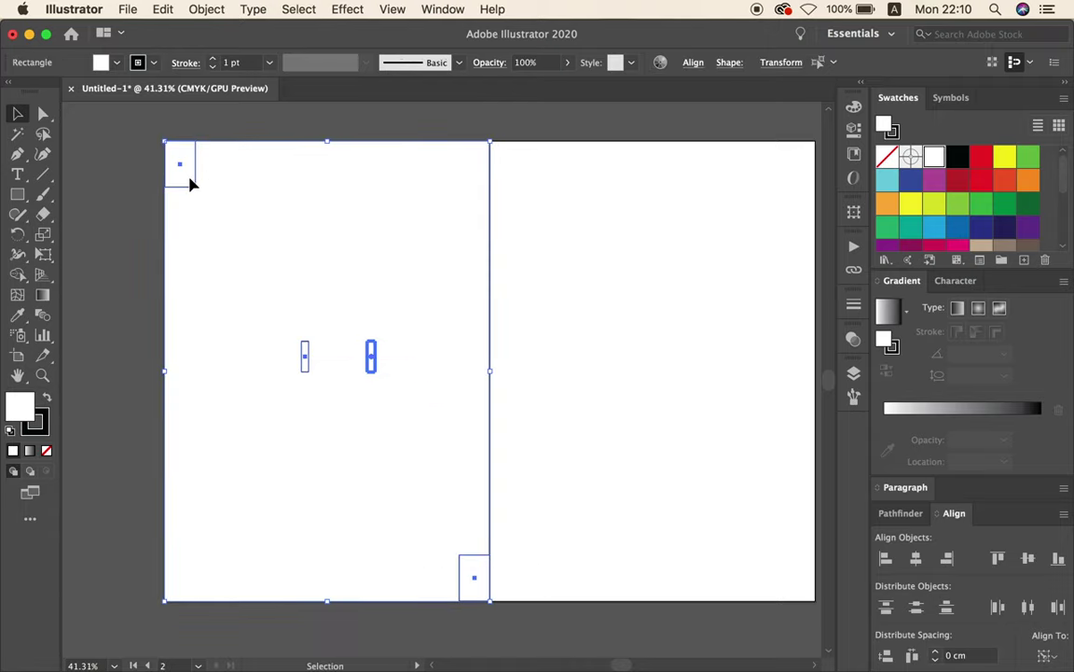
left_click(1046, 656)
left_click(1017, 603)
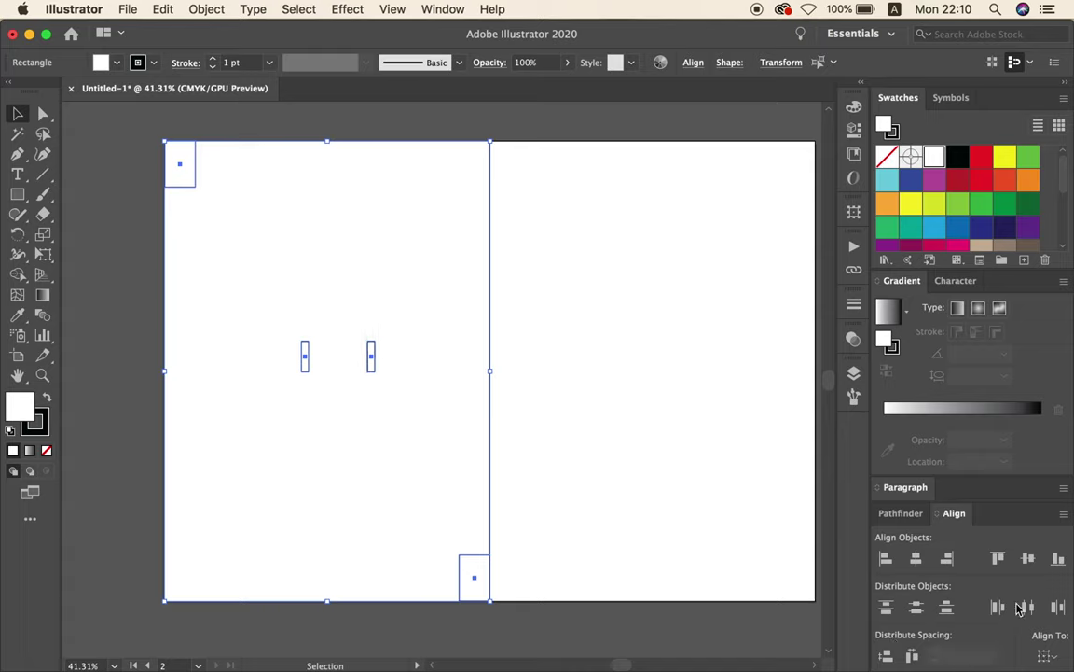
left_click(915, 657)
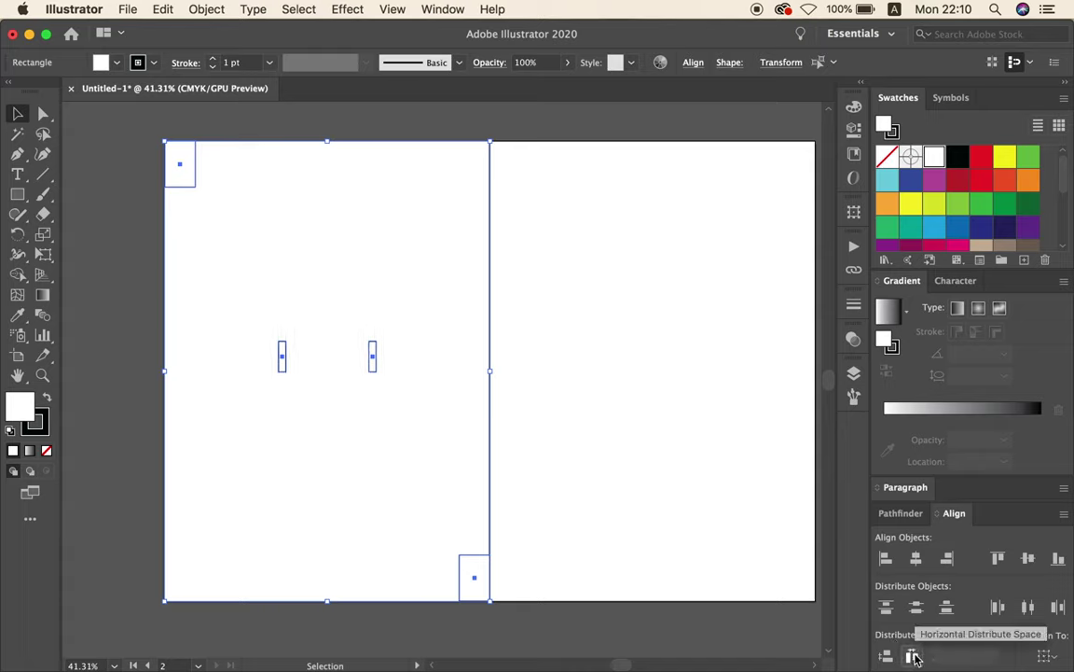
left_click(598, 399)
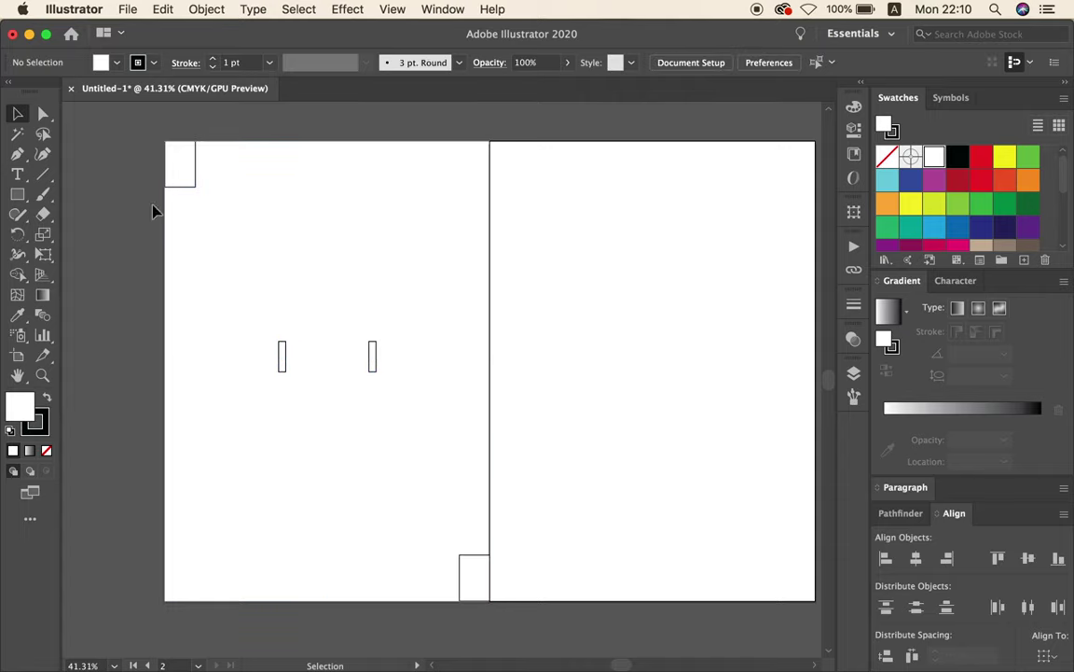
Draw a tall column rectangle, copy it twice to the right, and select all three columns.
left_click(18, 196)
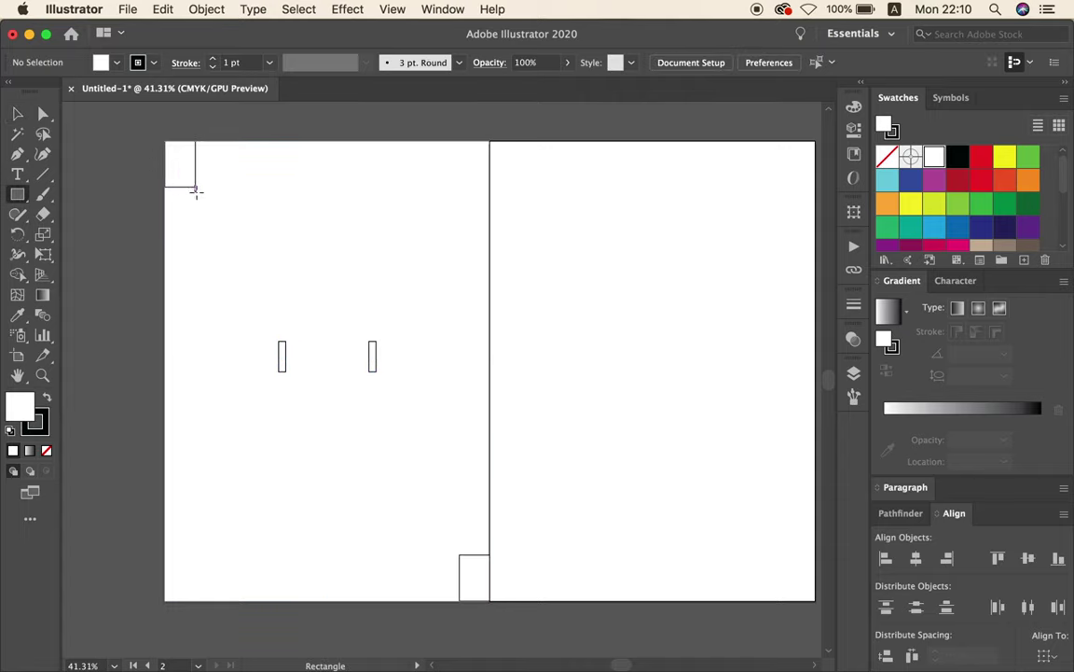
left_click_drag(196, 188, 277, 554)
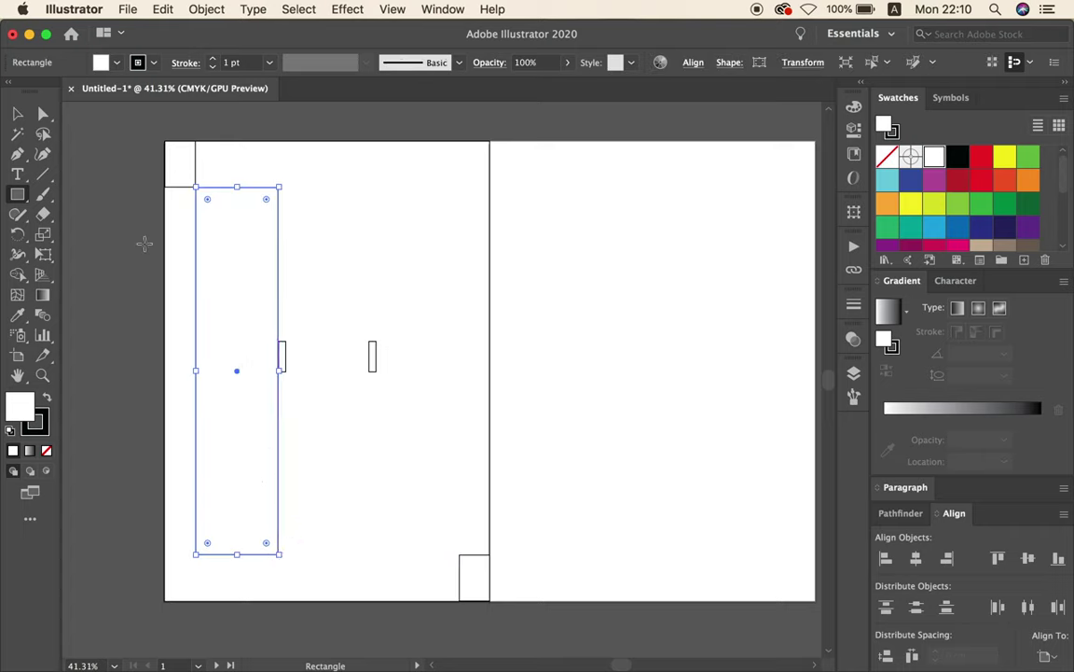
left_click(18, 113)
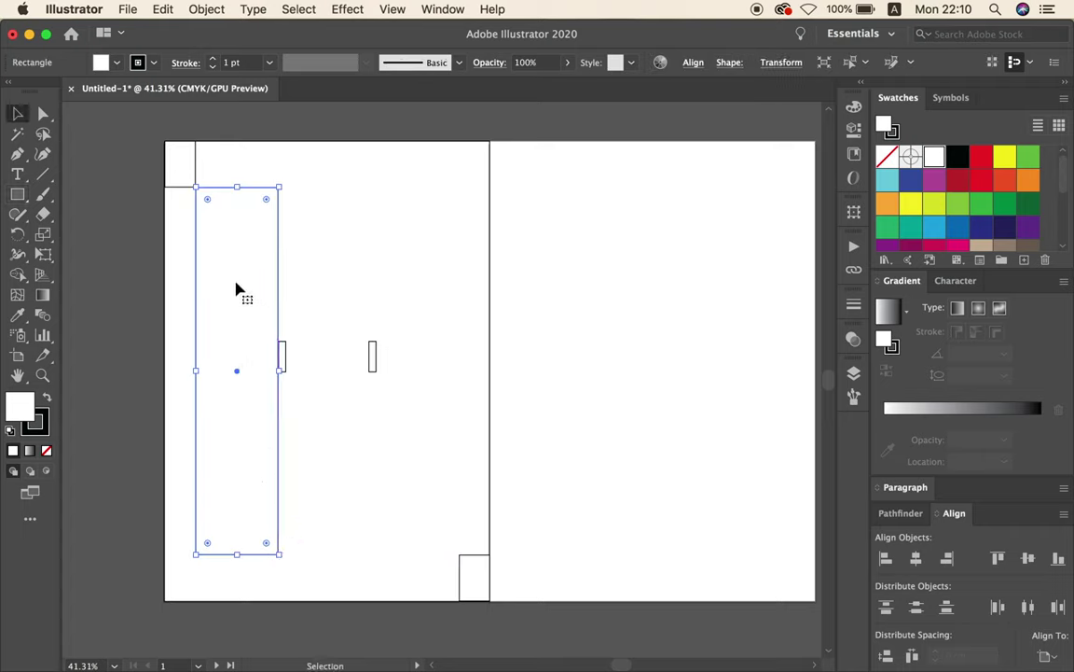
mouse_move(239, 286)
left_mouse_down()
mouse_move(328, 289)
mouse_move(418, 274)
left_mouse_up()
left_click(393, 283)
left_click(519, 315)
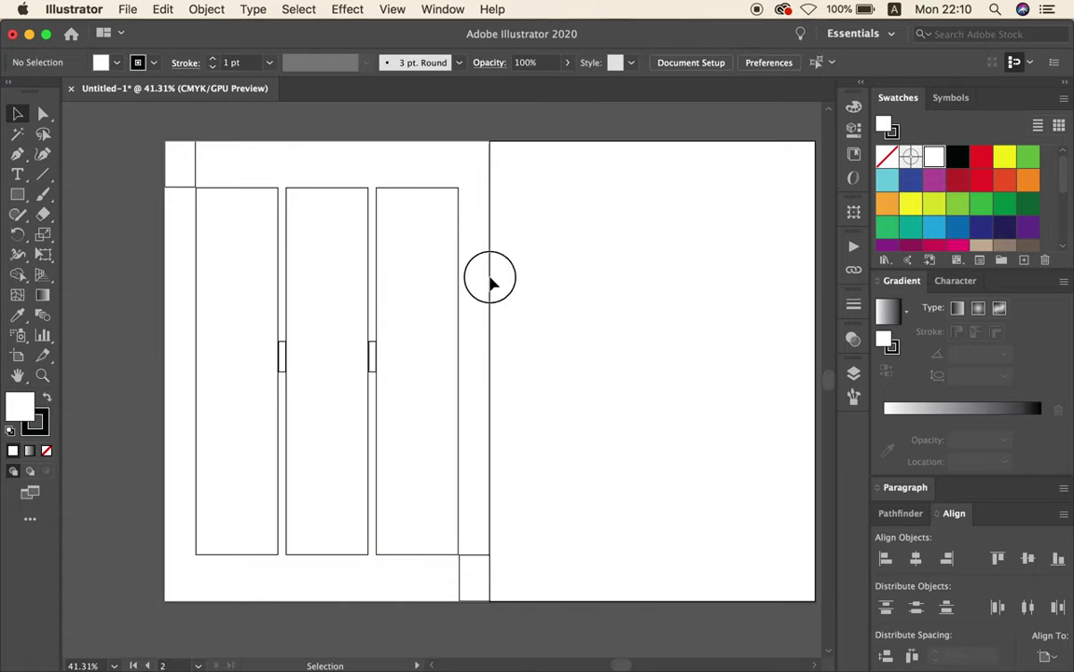
left_click_drag(489, 277, 261, 247)
left_click(252, 167)
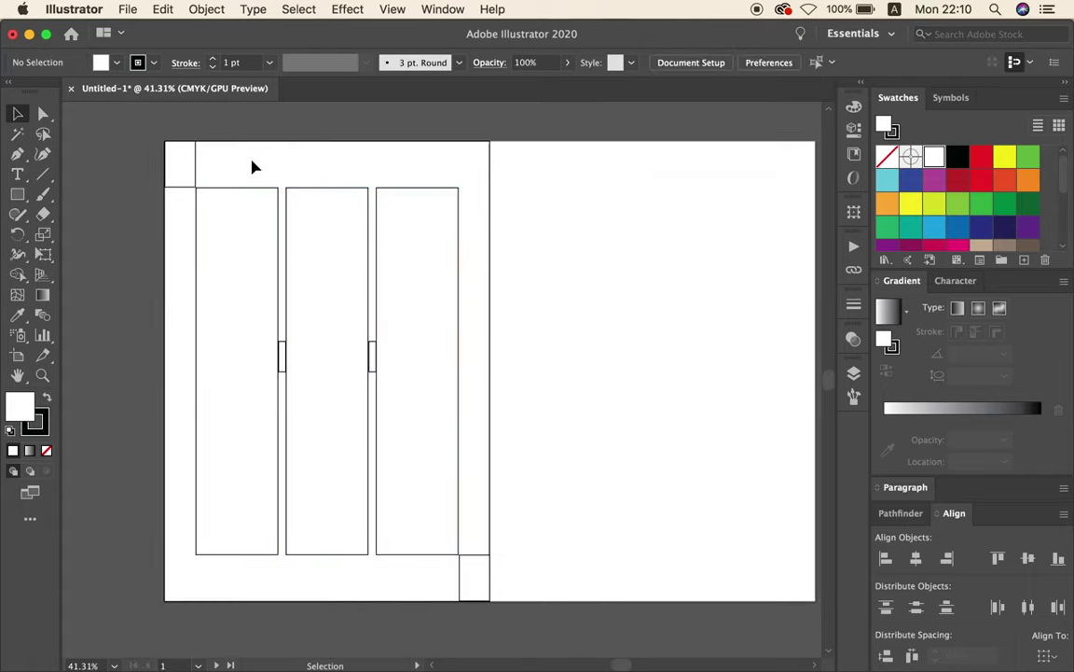
mouse_move(251, 167)
left_mouse_down()
mouse_move(407, 210)
mouse_move(427, 231)
left_mouse_up()
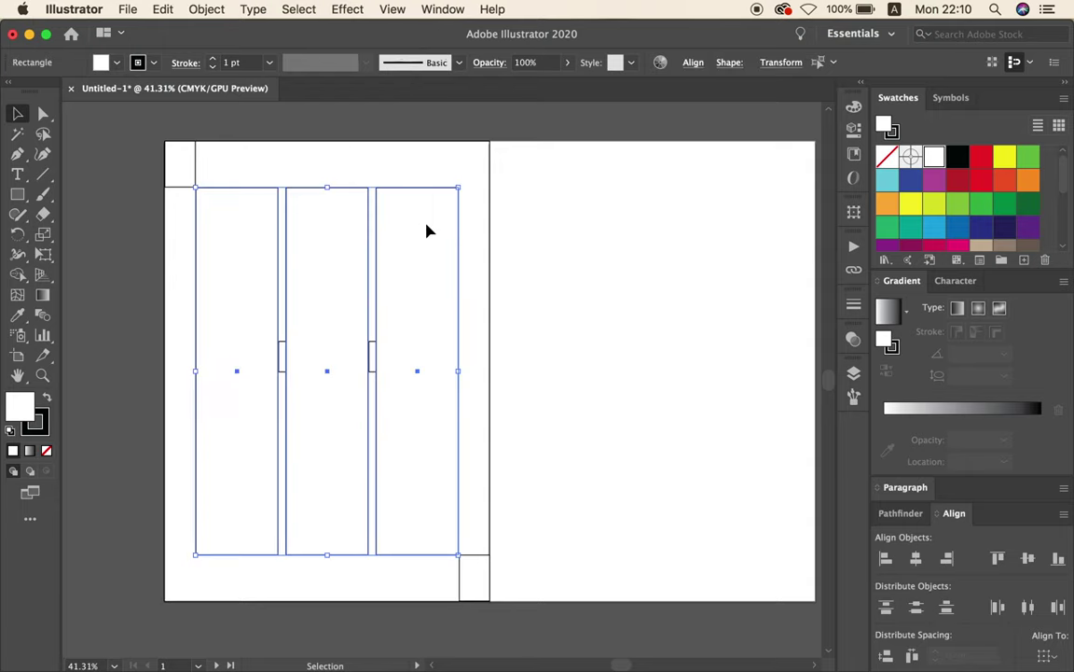
Copy the three columns onto the right page and turn both sets into guides.
left_click(163, 11)
left_click(169, 90)
left_click(605, 256)
left_click(164, 12)
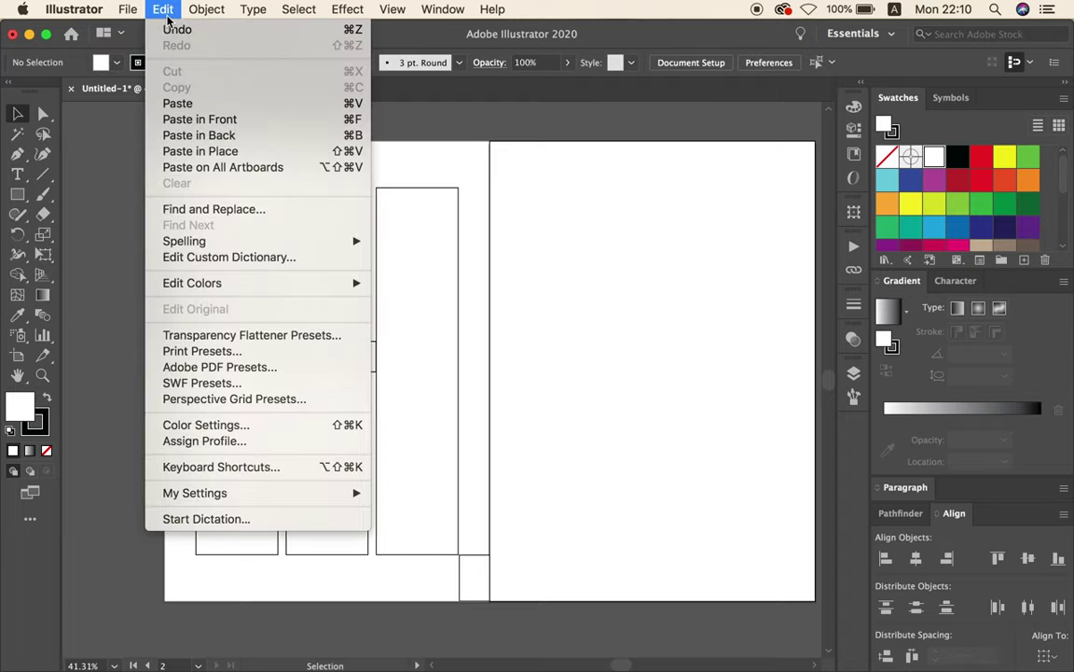
left_click(180, 127)
left_click_drag(241, 164, 719, 215)
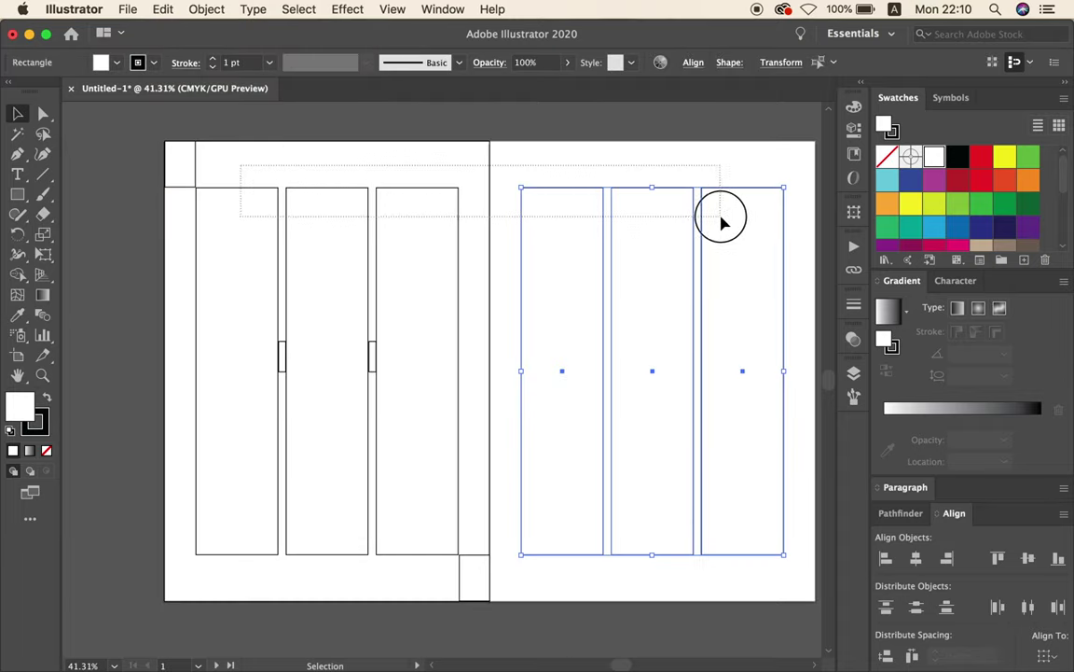
right_click(571, 215)
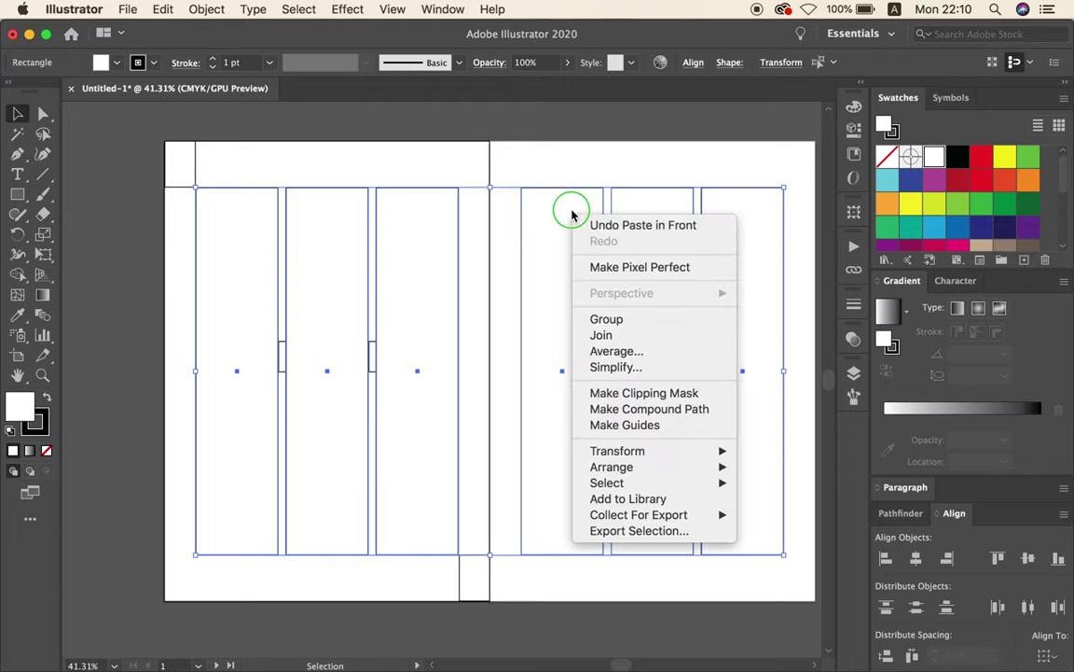
left_click(629, 425)
Delete the helper corner and gutter rectangles from the left page.
left_click(533, 351, "alt")
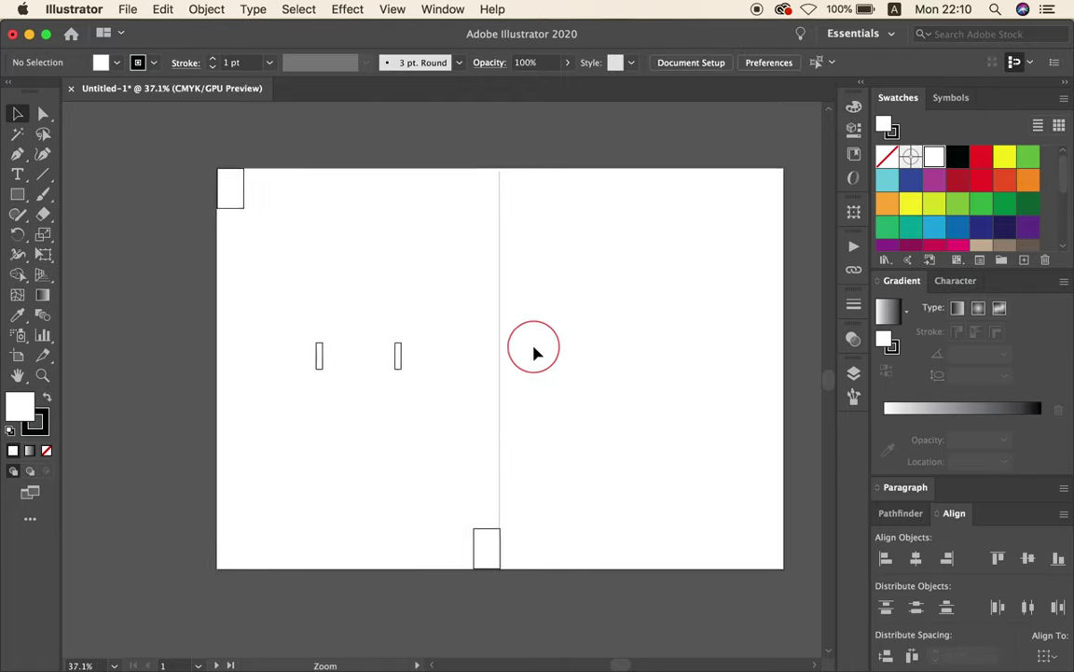
left_click_drag(525, 350, 471, 343)
left_click_drag(164, 177, 487, 548)
key("Delete")
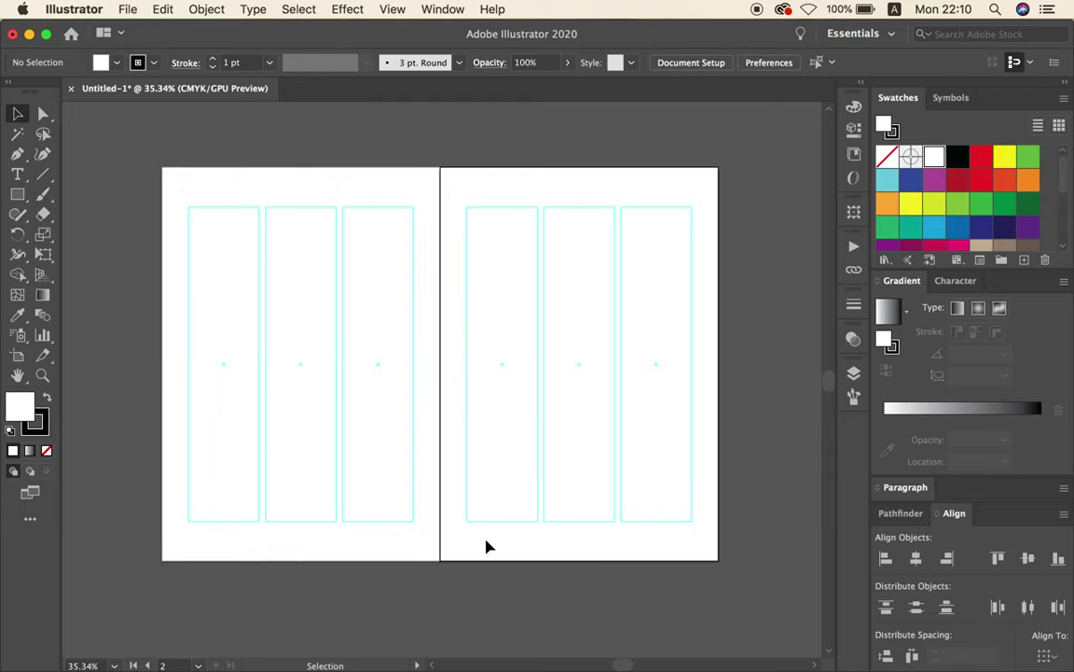
mouse_move(386, 411)
left_mouse_down()
mouse_move(415, 402)
mouse_move(393, 391)
left_mouse_up()
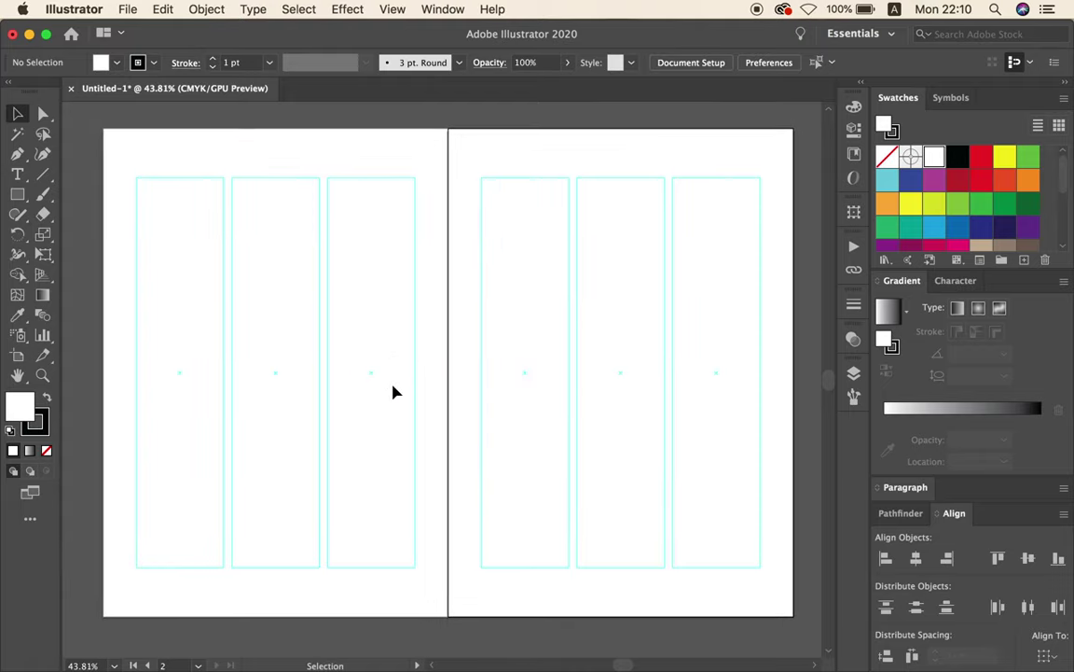
Place 6593 copy.jpg from the Youtube > AI > 31 how to ai > links folder.
left_click(128, 10)
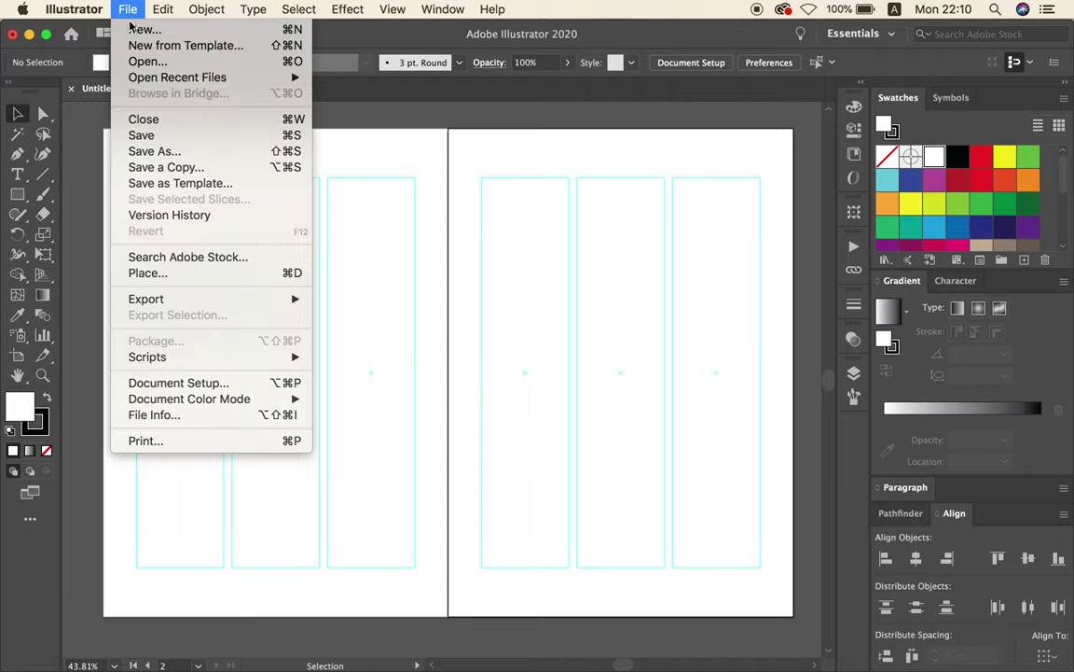
left_click(154, 276)
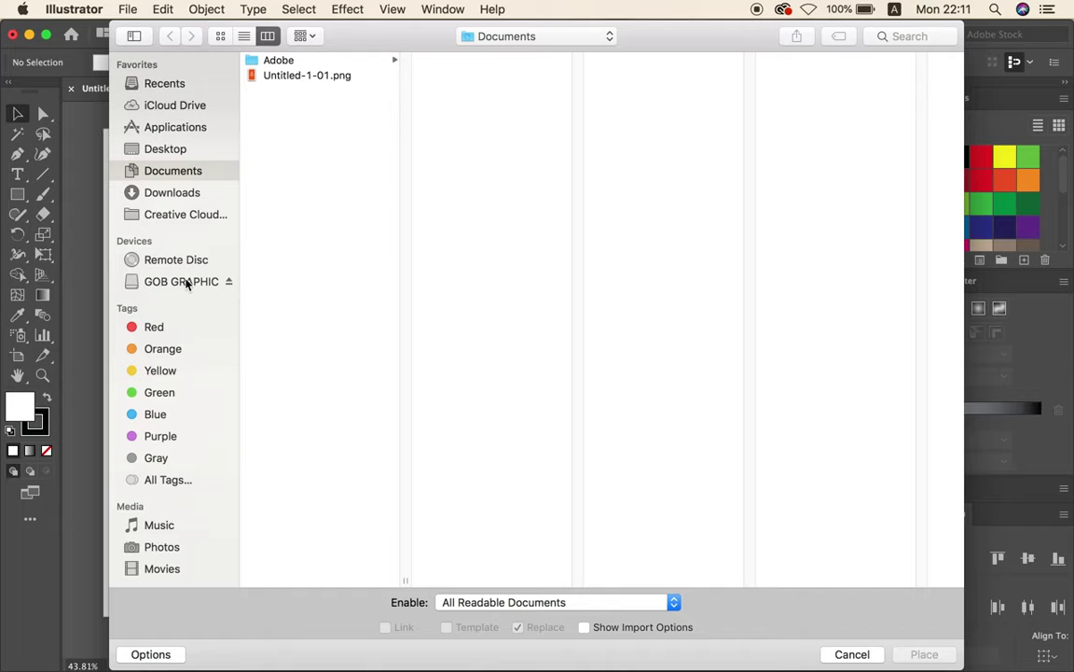
left_click(186, 282)
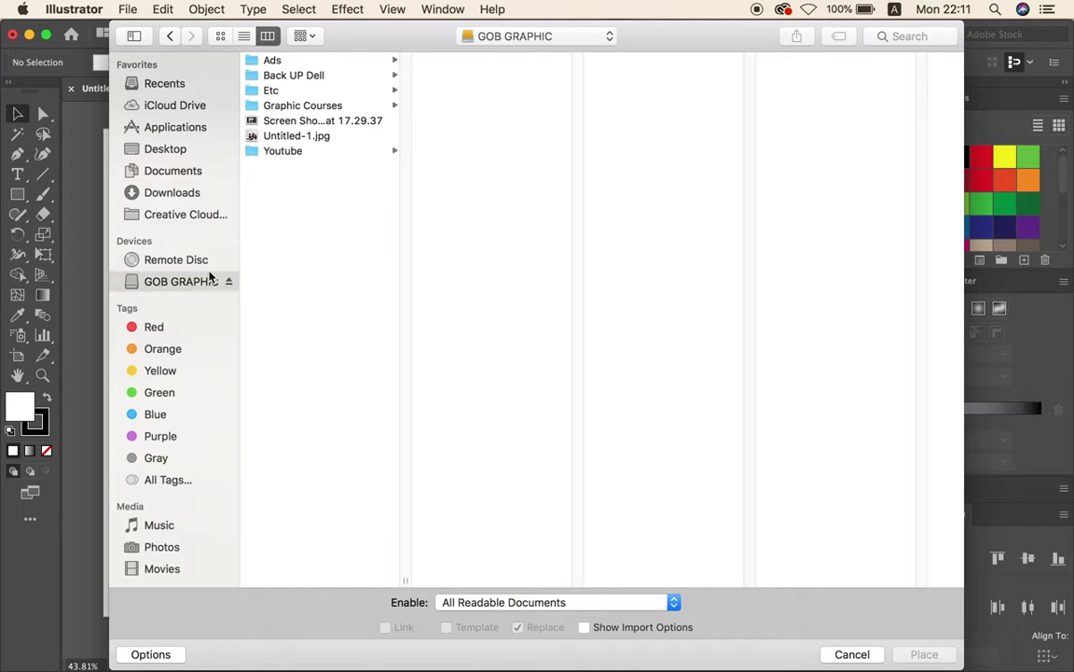
left_click(284, 151)
left_click(476, 60)
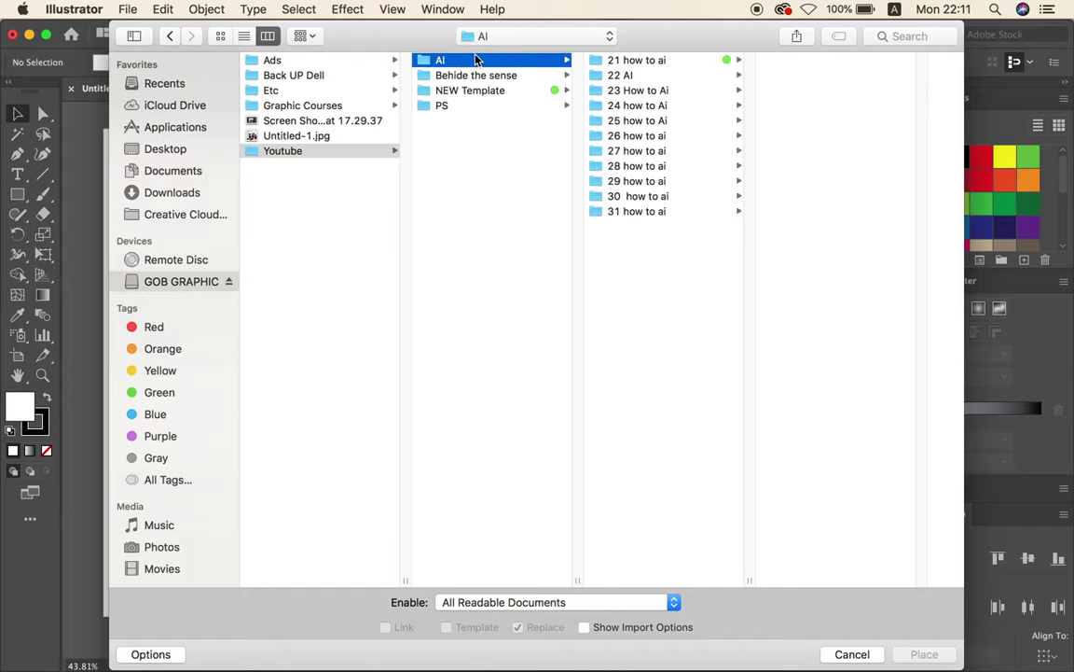
left_click(681, 210)
left_click(808, 60)
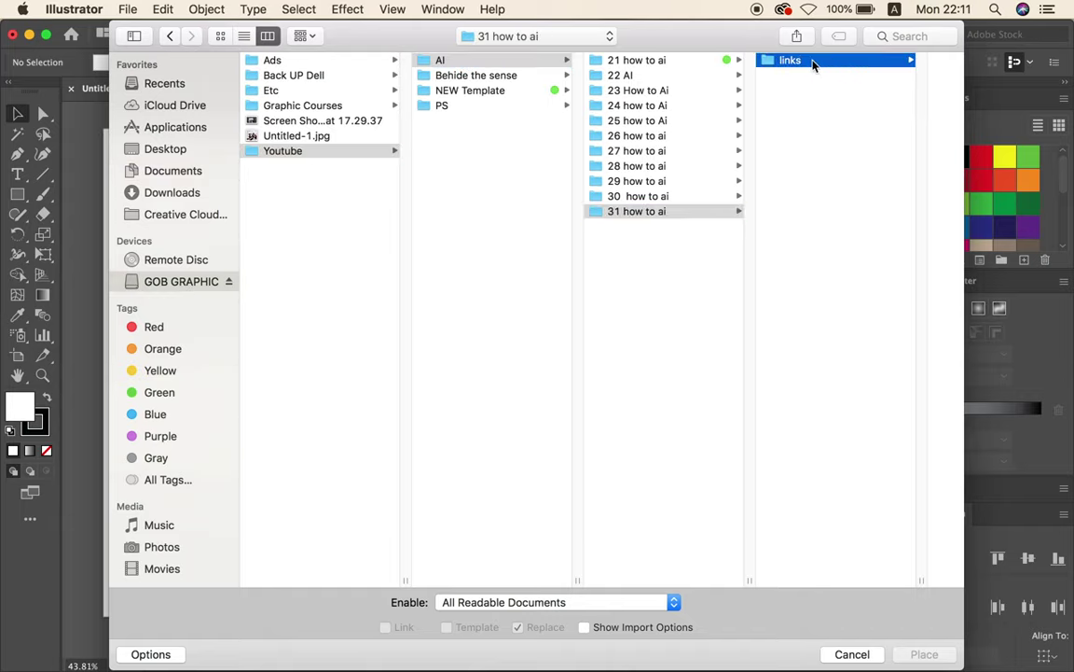
left_click(827, 76)
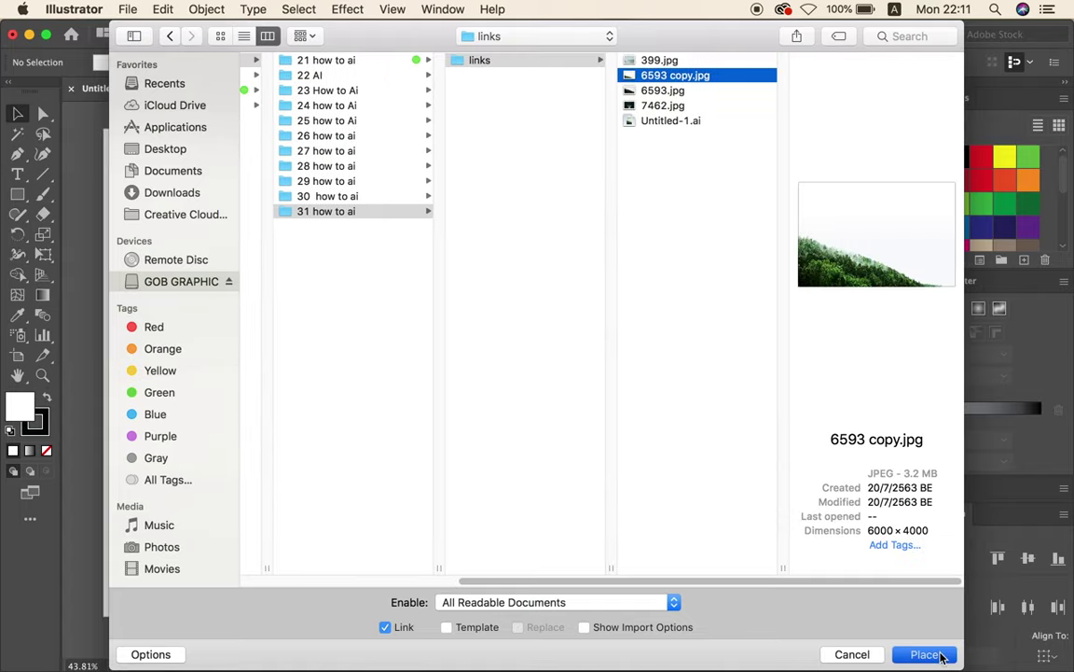
left_click(942, 657)
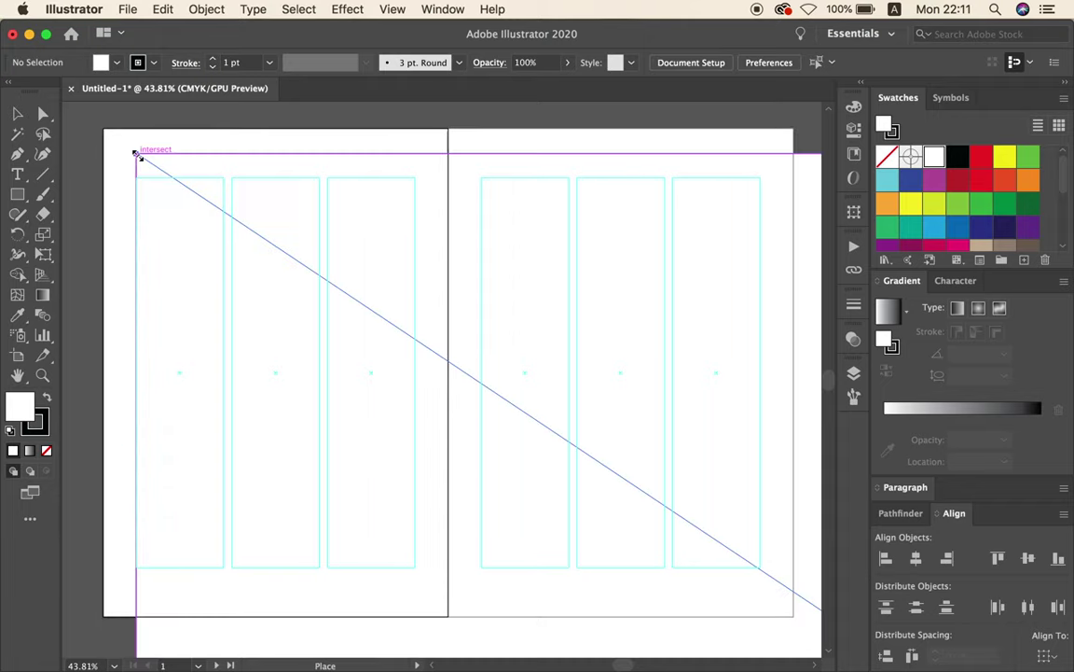
Drop the forest photo on the spread and scale it to the full 29.7 cm page height.
left_click(137, 154)
scroll(242, 219, "down", 3)
scroll(360, 252, "down", 3)
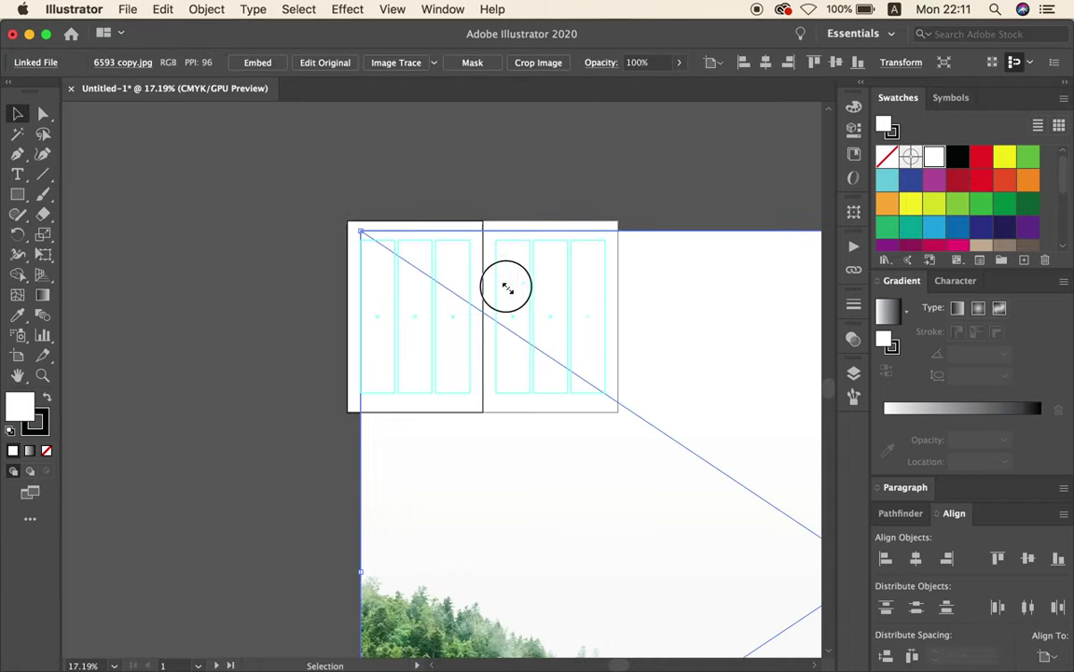
left_click_drag(507, 287, 383, 247)
mouse_move(647, 154)
left_mouse_down()
mouse_move(652, 381)
mouse_move(529, 273)
mouse_move(523, 282)
left_mouse_up()
scroll(616, 344, "up", 3)
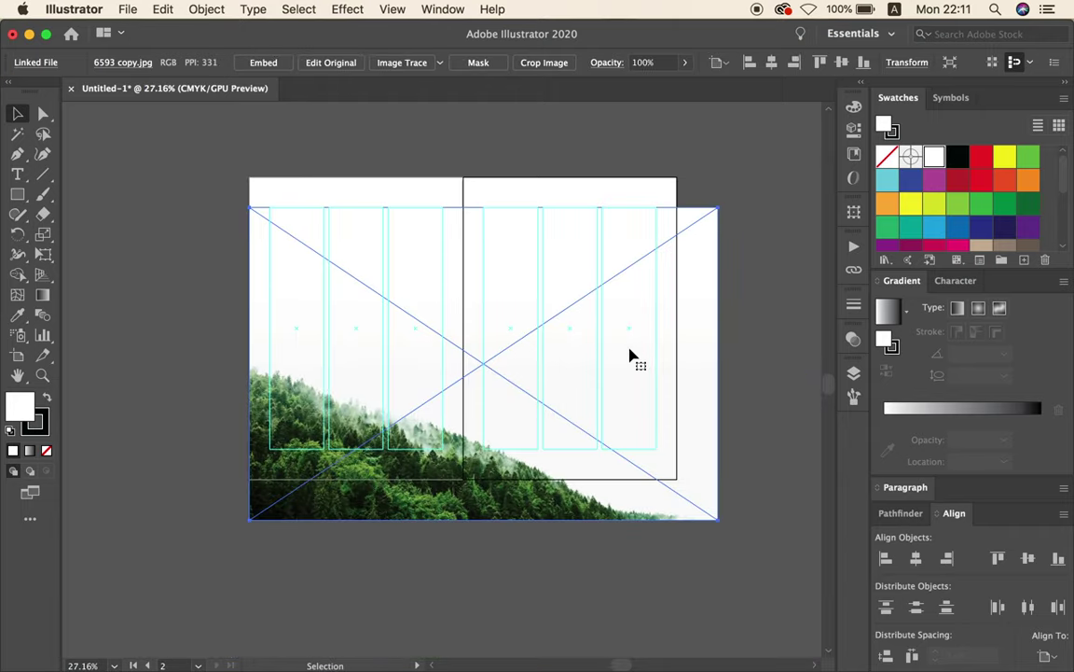
left_click_drag(718, 363, 671, 371)
left_click_drag(620, 411, 622, 370)
left_click_drag(462, 181, 463, 178)
Mask the photo and crop its left and right sides to the spread edges.
key("z")
mouse_move(490, 302)
left_mouse_down()
mouse_move(532, 325)
mouse_move(520, 345)
left_mouse_up()
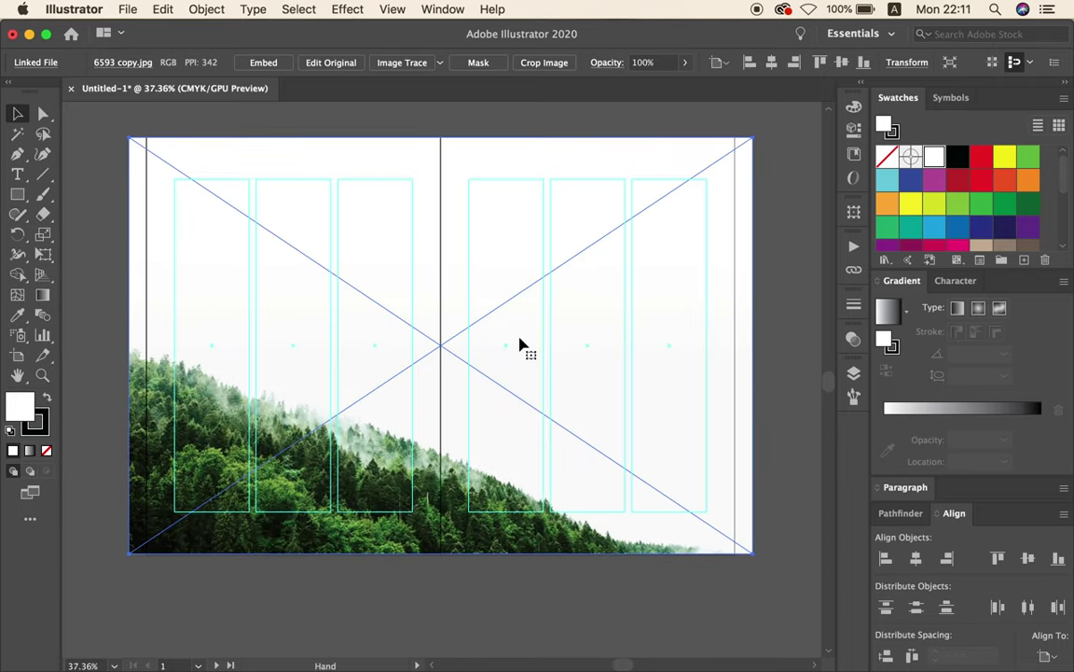
left_click(484, 64)
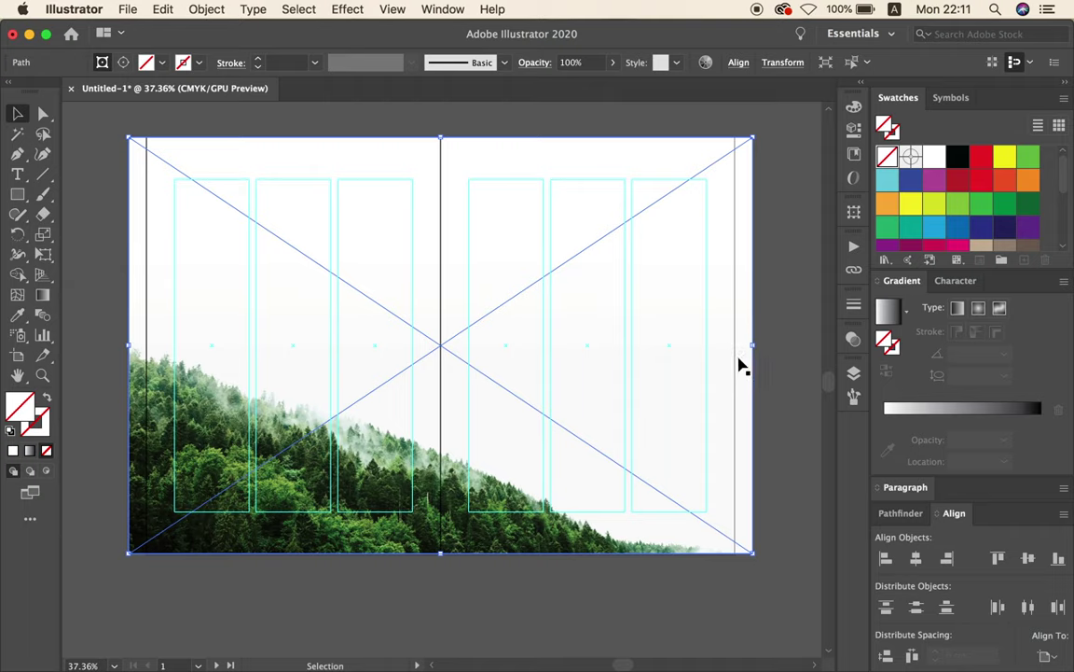
left_click_drag(753, 344, 736, 344)
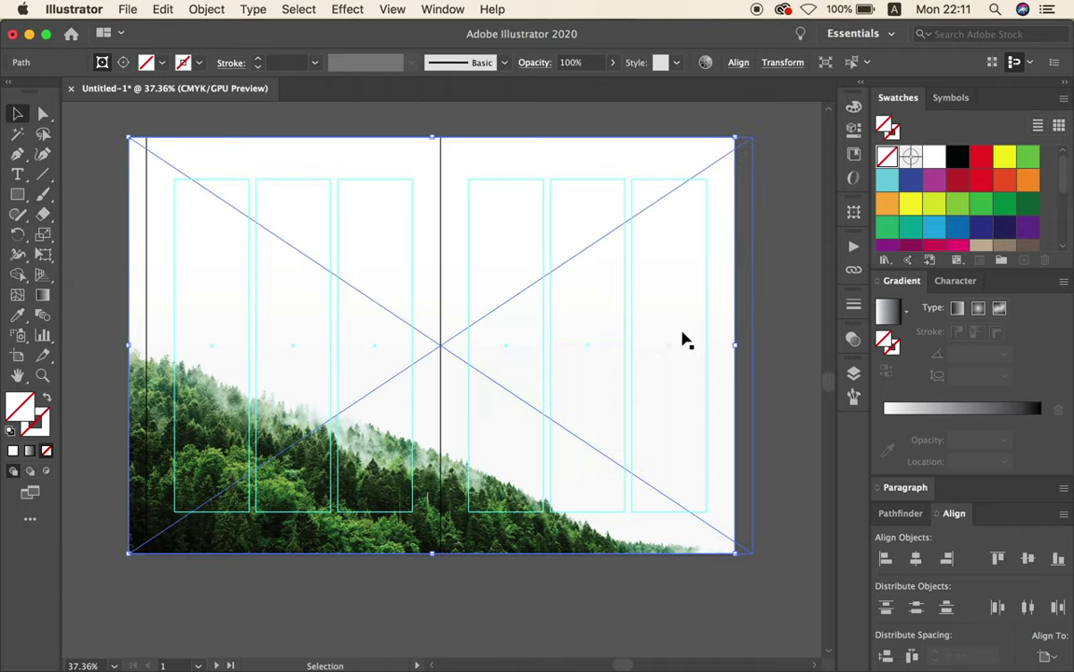
left_click_drag(127, 344, 145, 344)
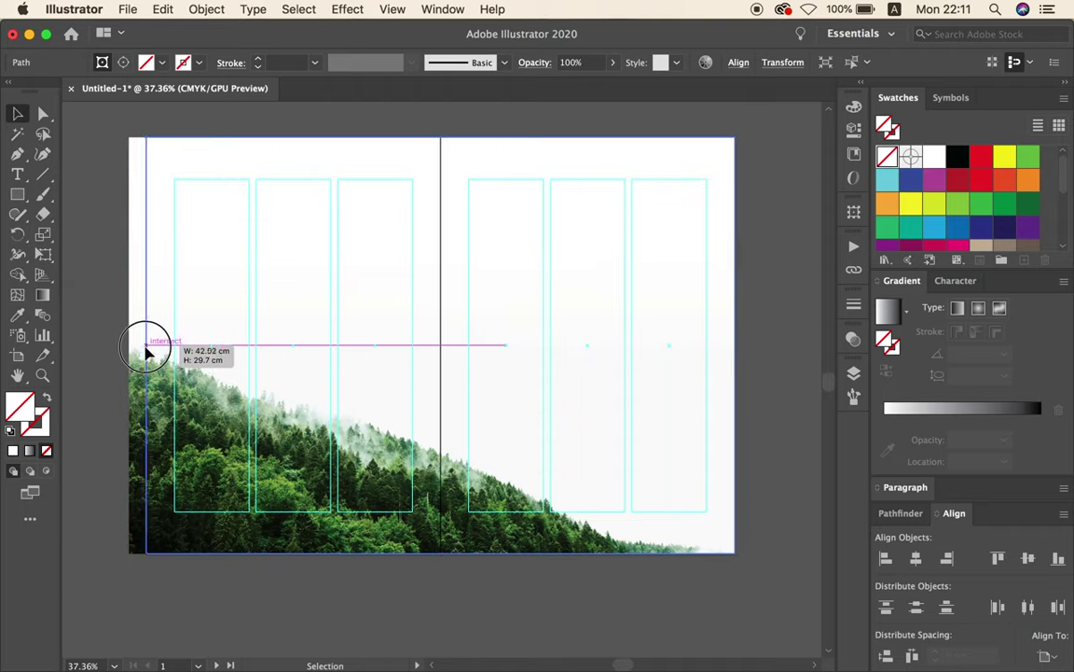
Select the clipped forest photo and lock it with Object > Lock > Selection.
left_click(75, 132)
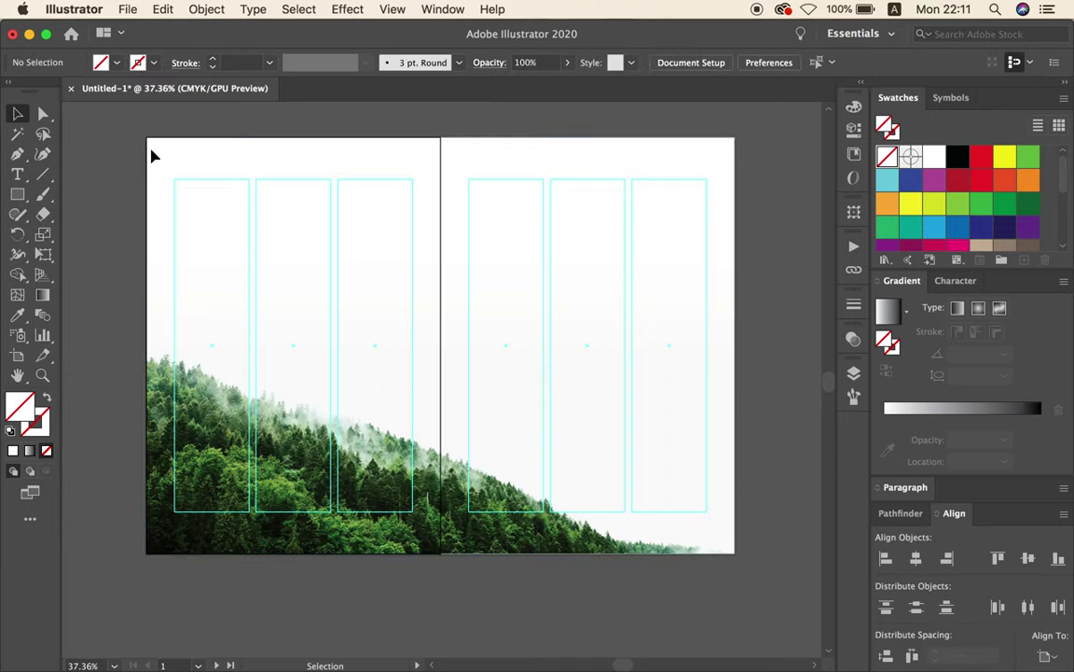
left_click(192, 158)
left_click(199, 13)
mouse_move(212, 120)
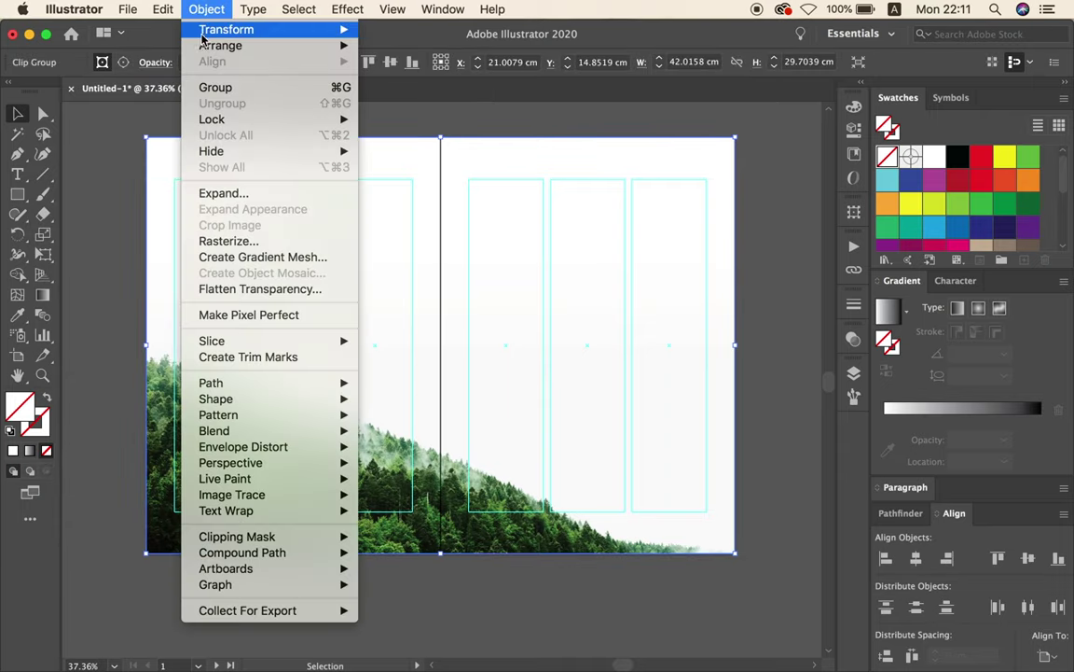
left_click(387, 120)
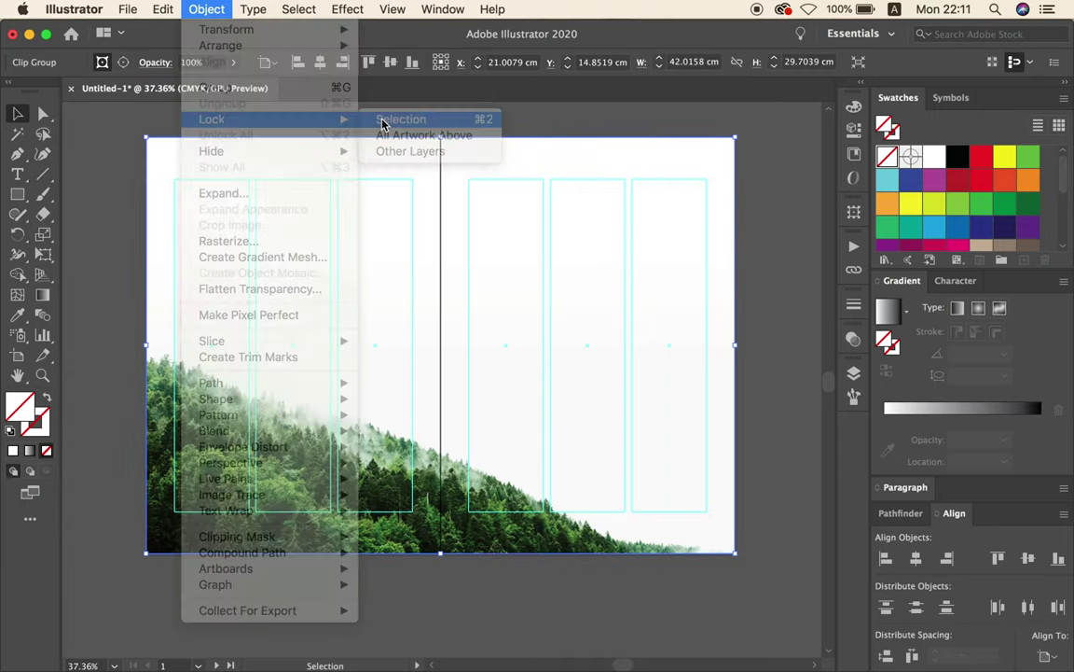
mouse_move(346, 257)
left_mouse_down()
mouse_move(361, 272)
mouse_move(355, 279)
left_mouse_up()
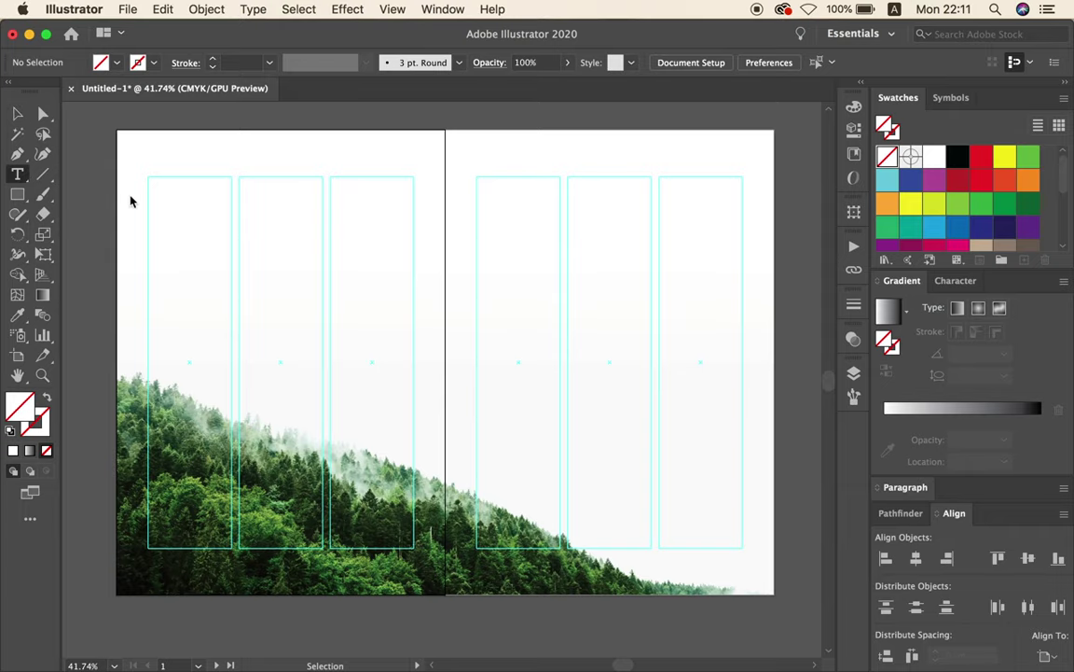
Set the type to Impact 36 pt and drag a text area across the left page's top columns.
left_click(951, 280)
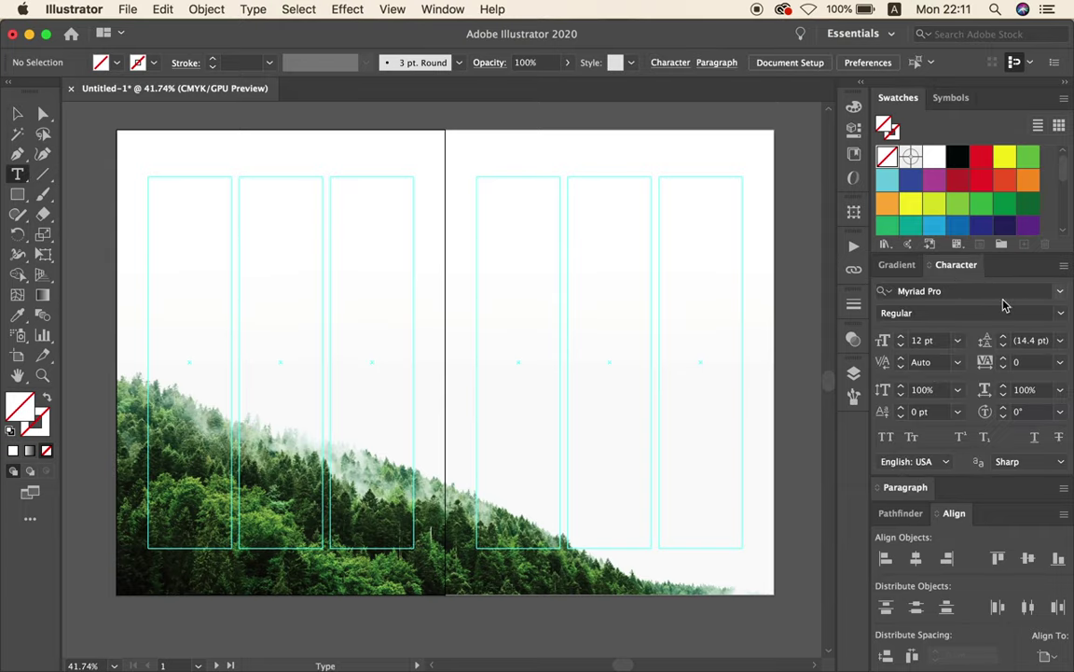
left_click(1059, 292)
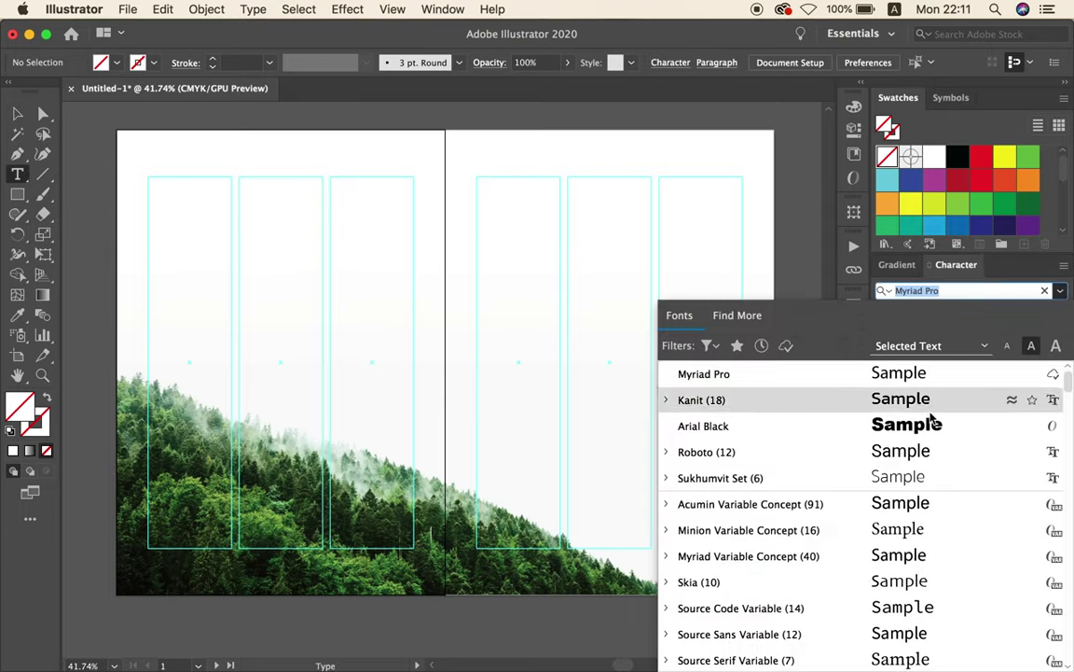
scroll(945, 429, "down", 1)
scroll(945, 429, "down", 5)
scroll(945, 429, "down", 7)
scroll(945, 429, "down", 8)
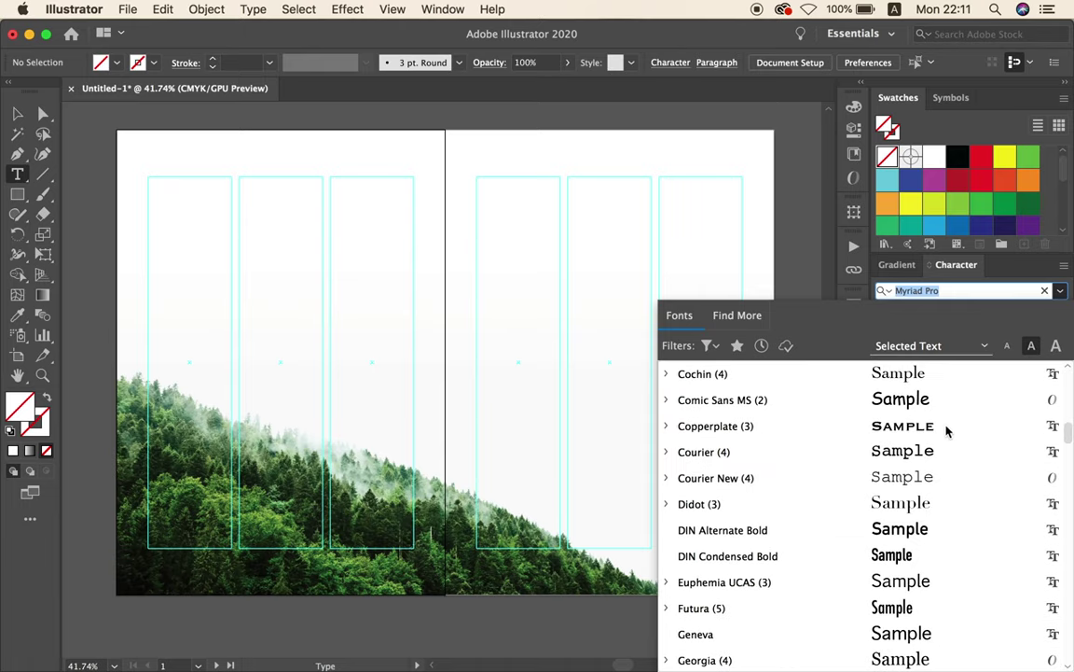
scroll(945, 429, "down", 5)
left_click(856, 556)
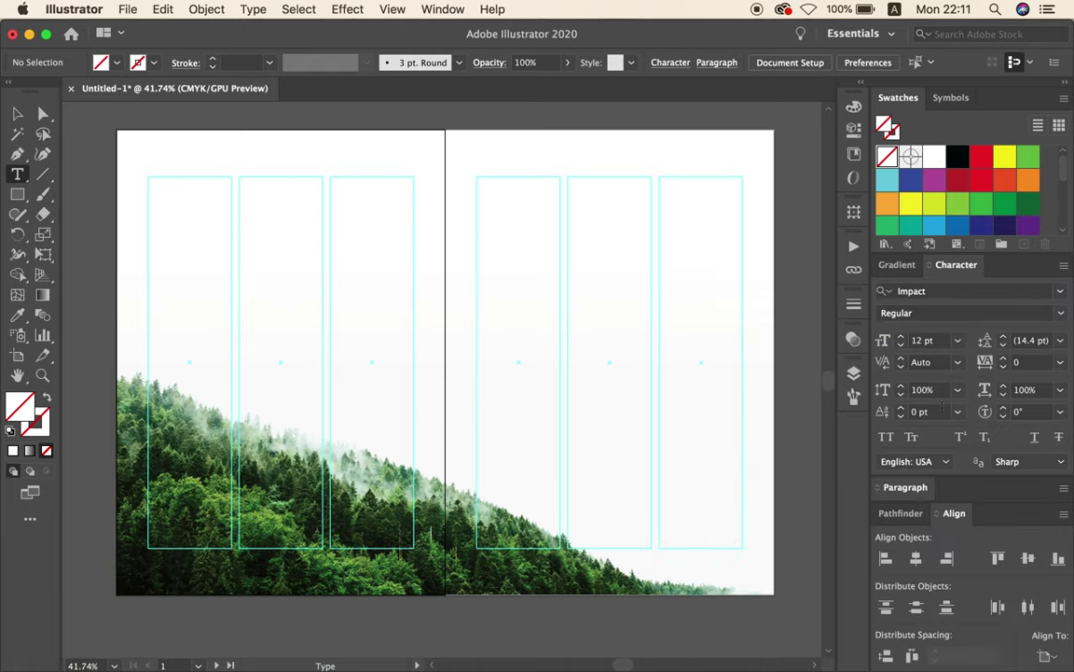
left_click(957, 340)
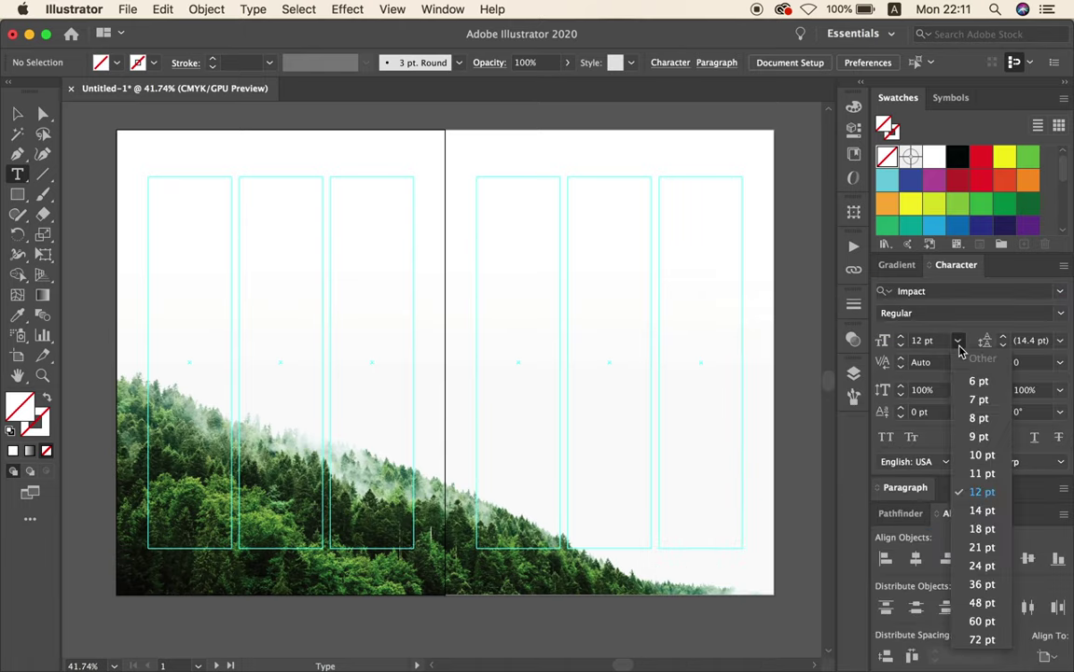
left_click(981, 586)
left_click_drag(149, 177, 413, 307)
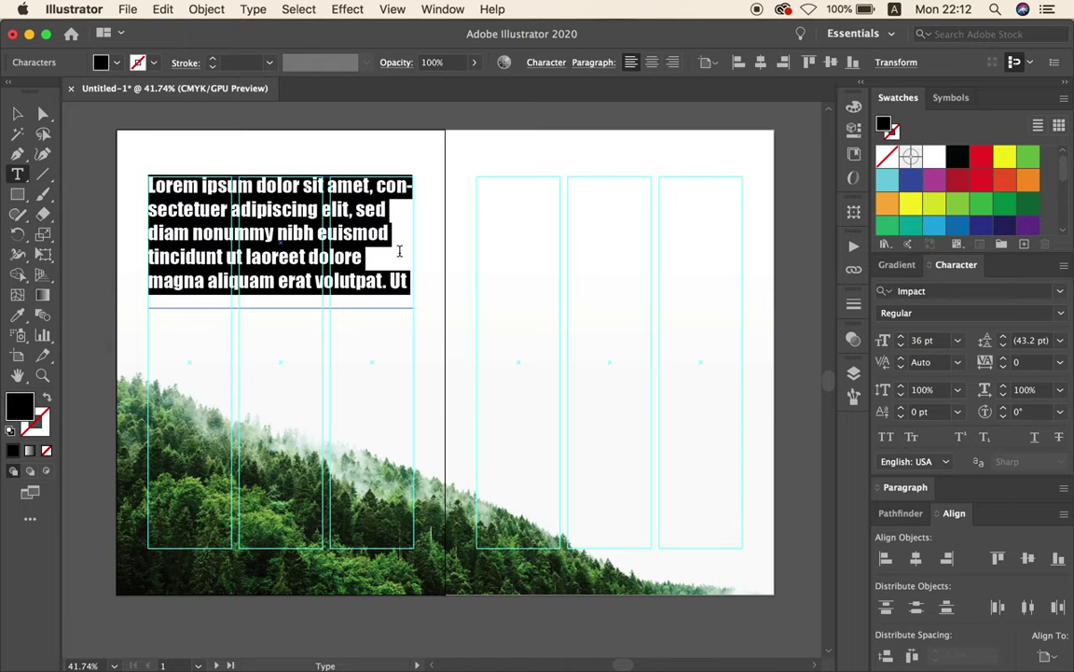
Delete the headline text from 'euismod' onward and narrow its frame so the lines rewrap.
left_click(23, 115)
scroll(288, 270, "up", 2)
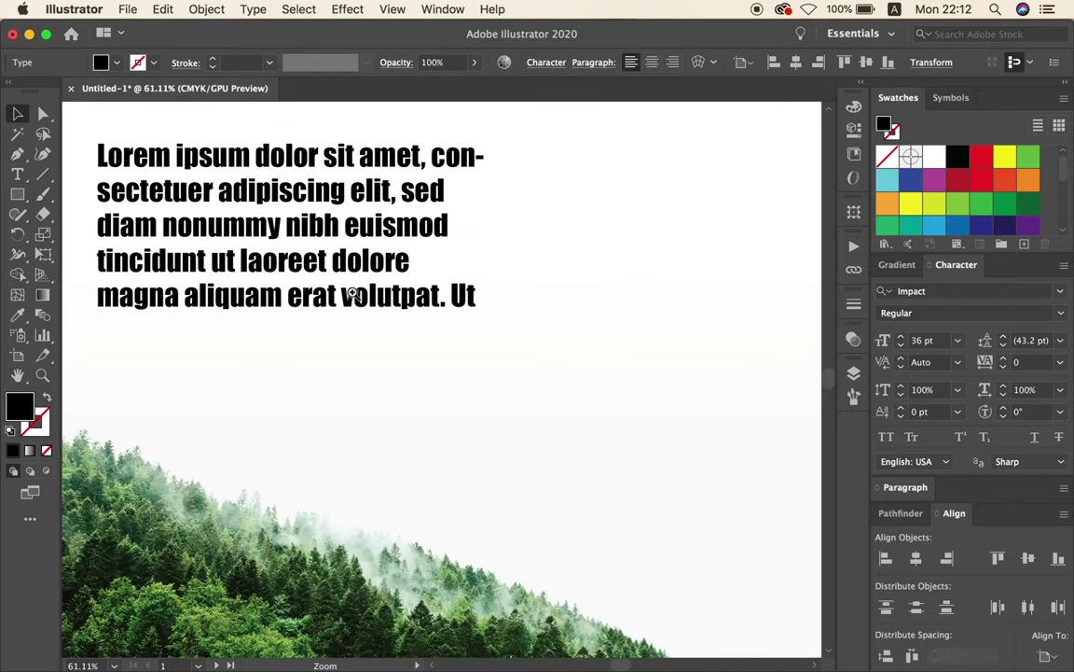
scroll(402, 313, "left", 2)
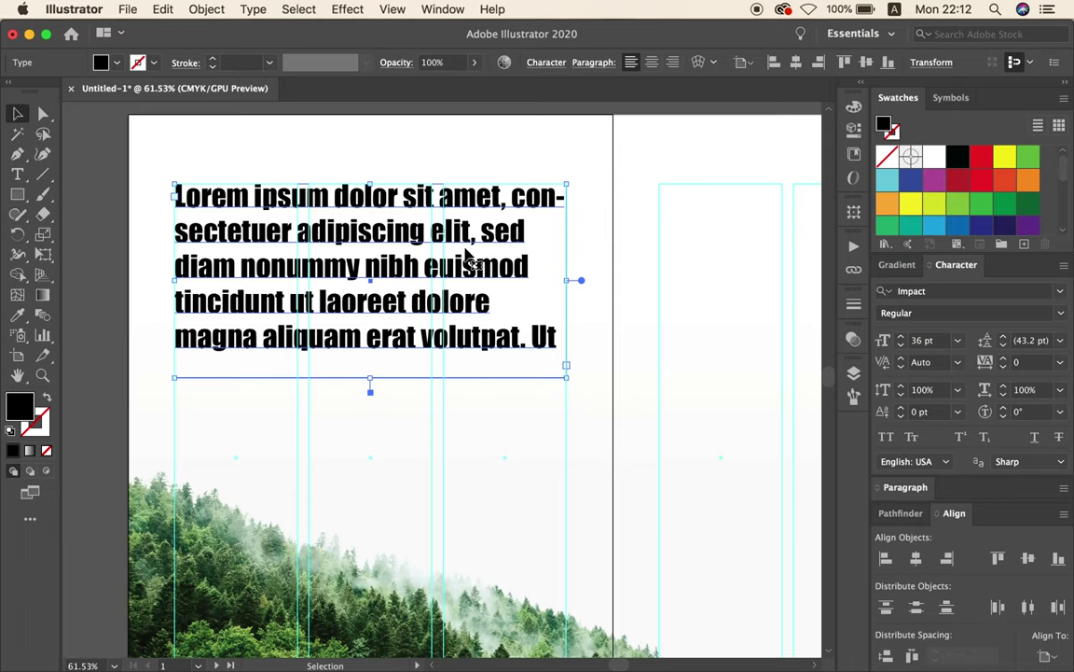
double_click(428, 270)
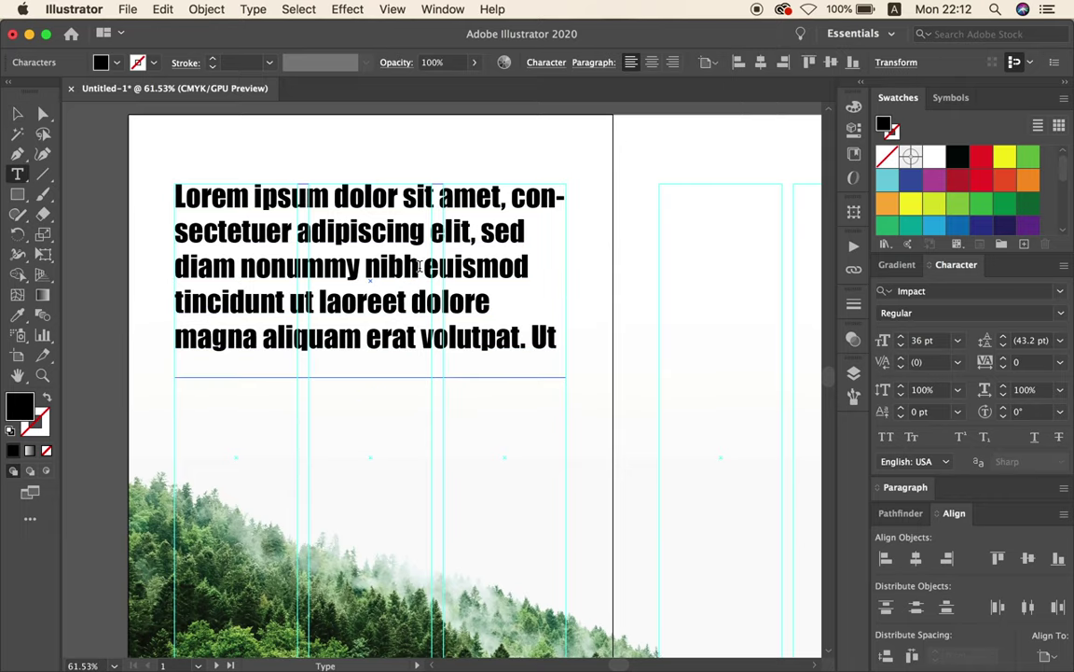
left_click_drag(419, 265, 570, 363)
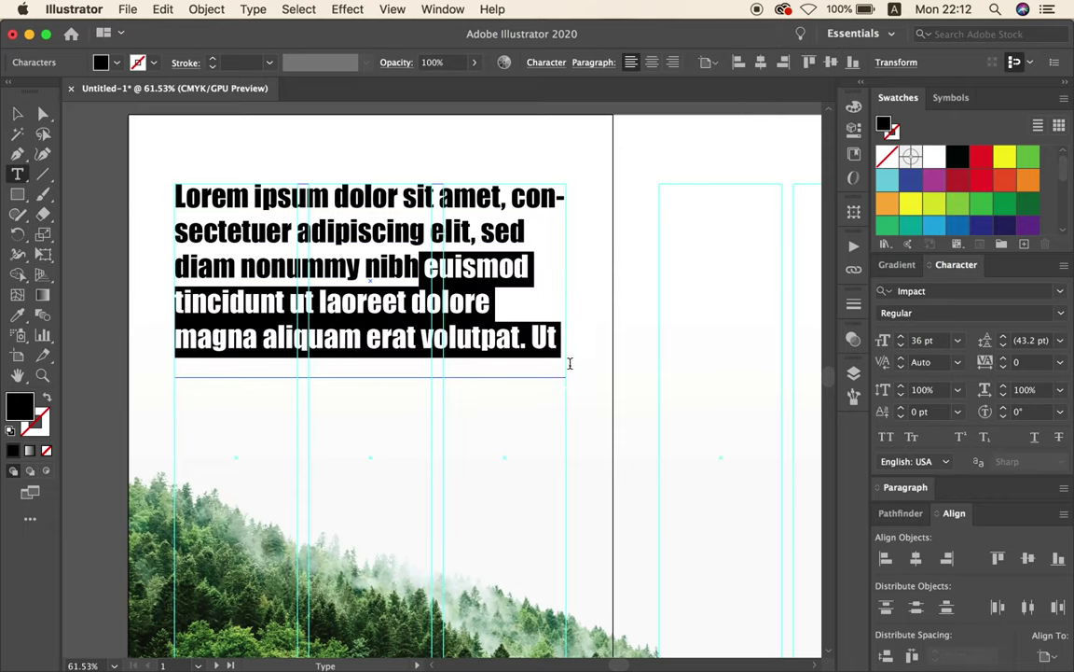
type(".")
left_click(17, 114)
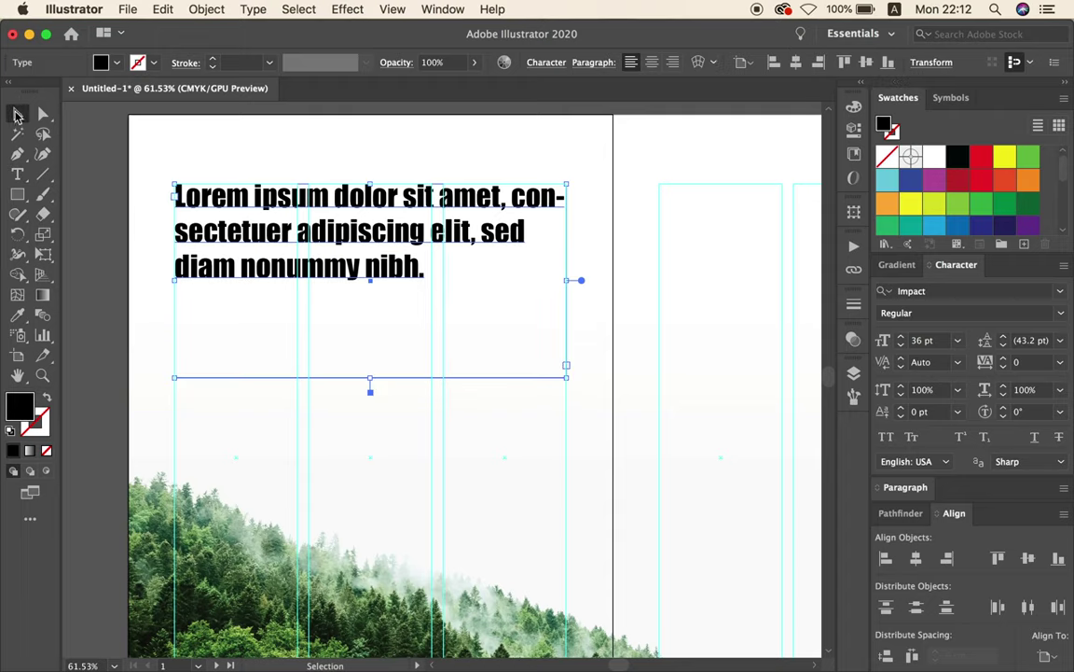
left_click_drag(566, 280, 528, 280)
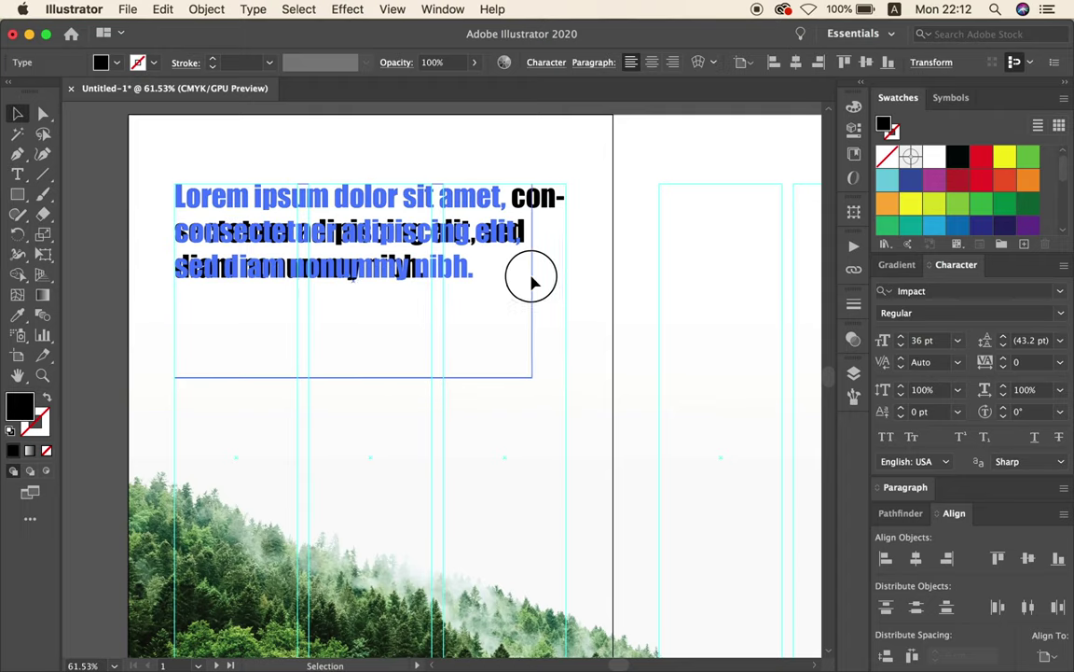
Increase the headline size to 41 pt and shorten the frame height.
left_click(354, 377)
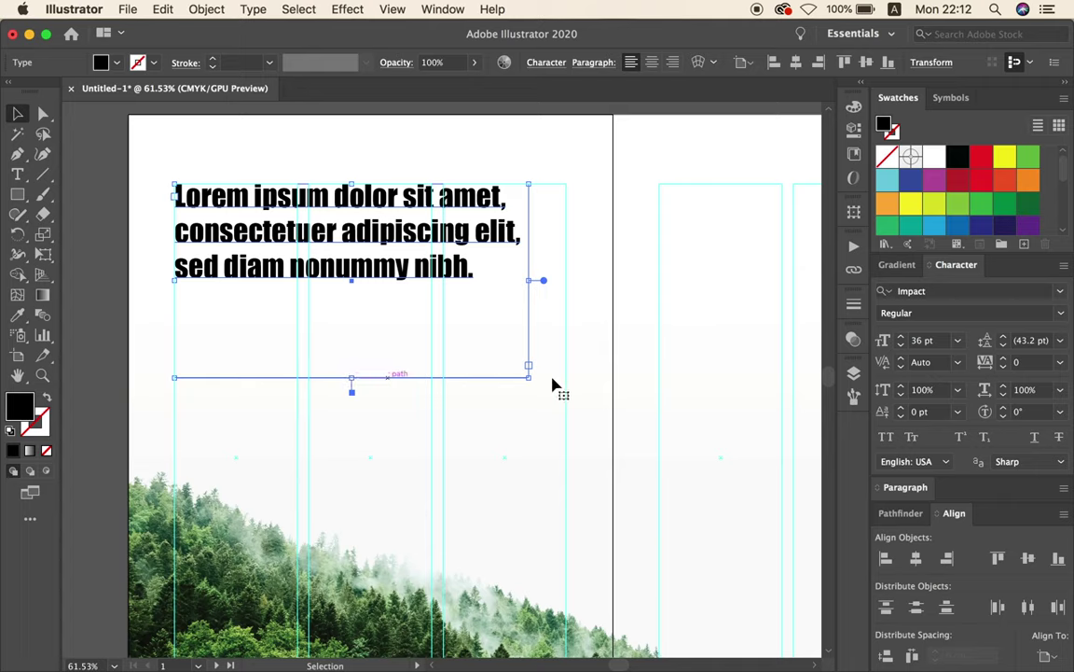
left_click(901, 337)
left_click(901, 337)
left_click(901, 337)
left_click(901, 337)
left_click(901, 337)
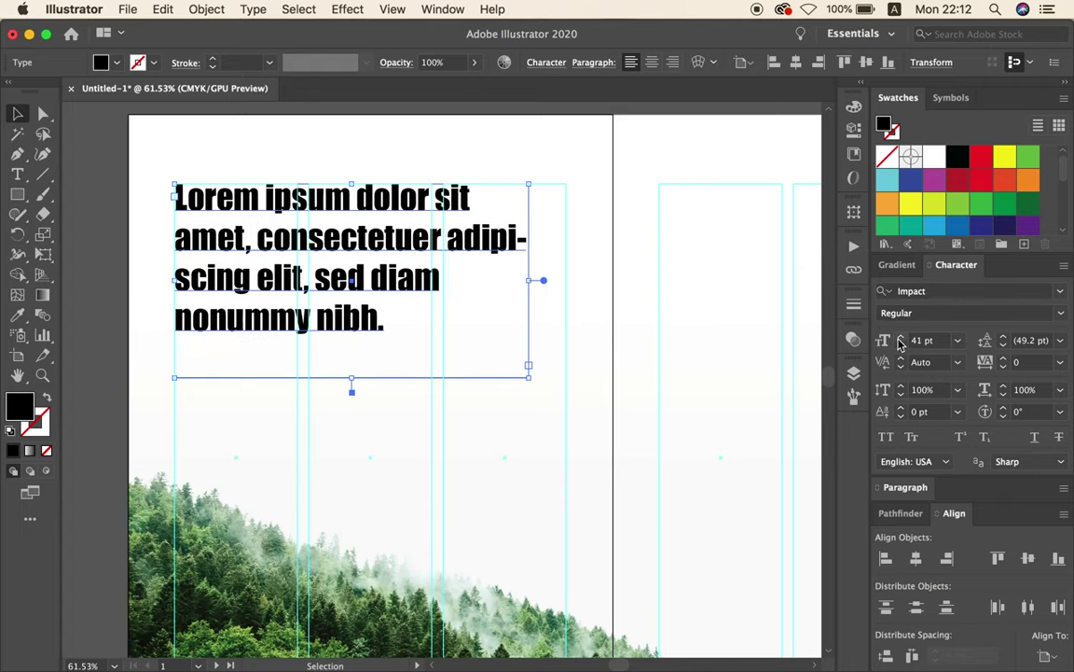
left_click_drag(353, 376, 354, 348)
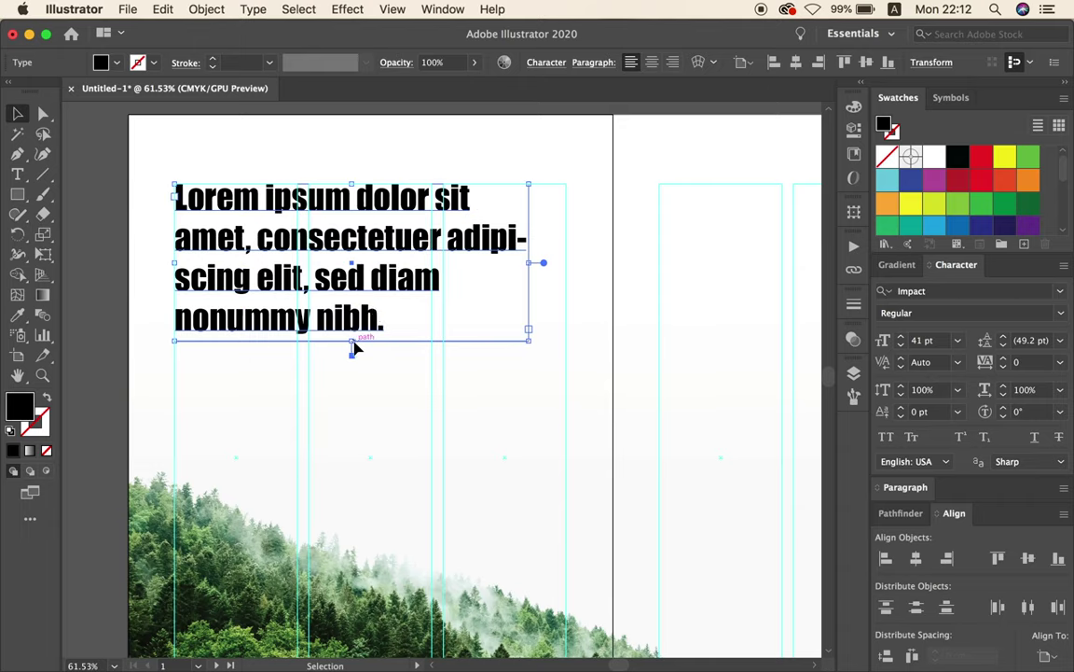
Trim the headline to end at 'elit.' and shrink its frame to fit the text.
double_click(312, 289)
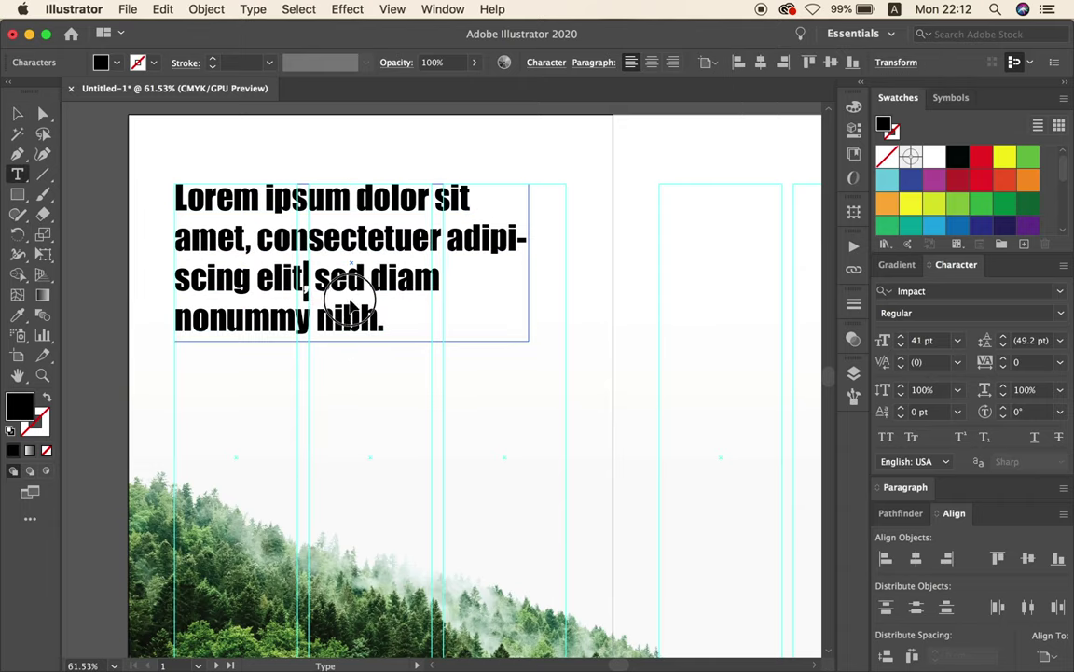
left_click(421, 323, "shift")
type(".")
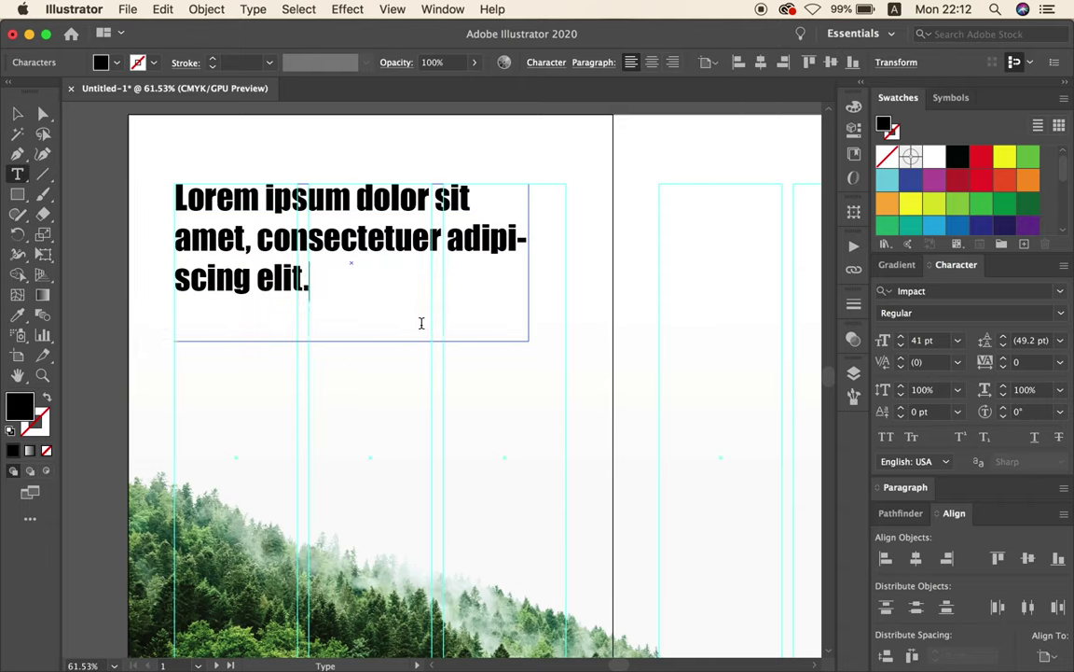
left_click(17, 114)
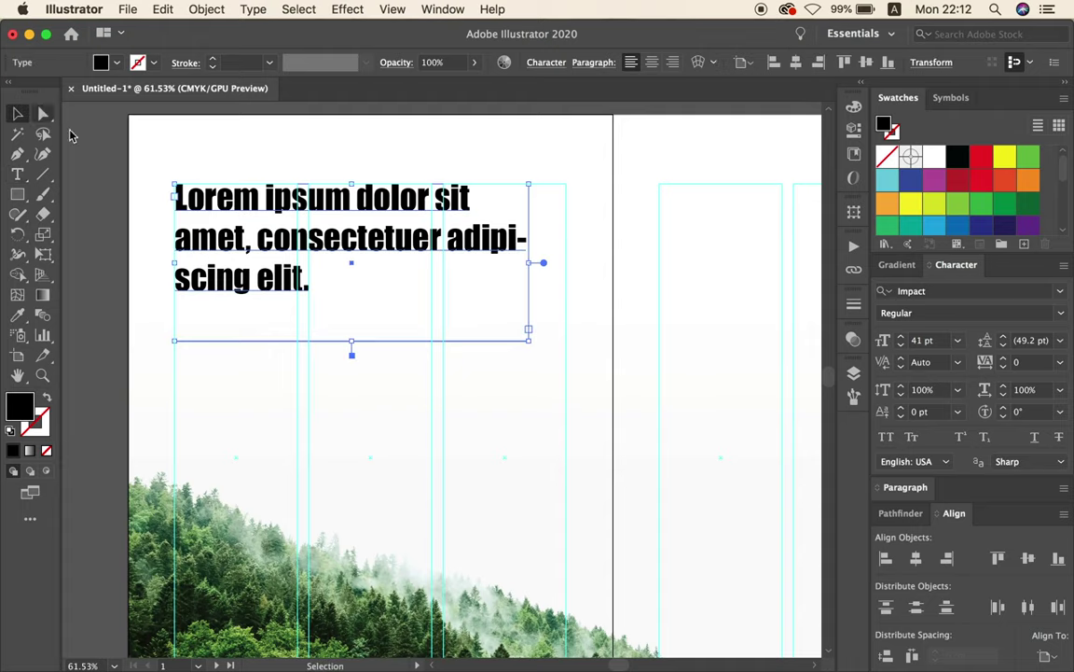
left_click_drag(531, 265, 484, 265)
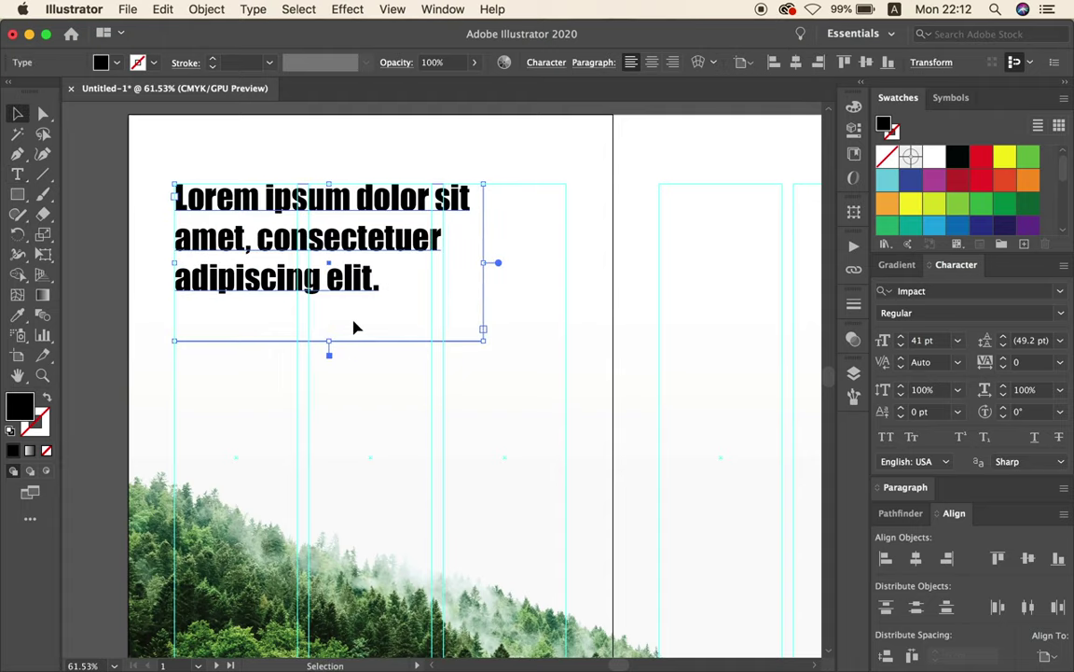
mouse_move(333, 343)
left_mouse_down()
mouse_move(334, 304)
mouse_move(350, 298)
mouse_move(351, 281)
left_mouse_up()
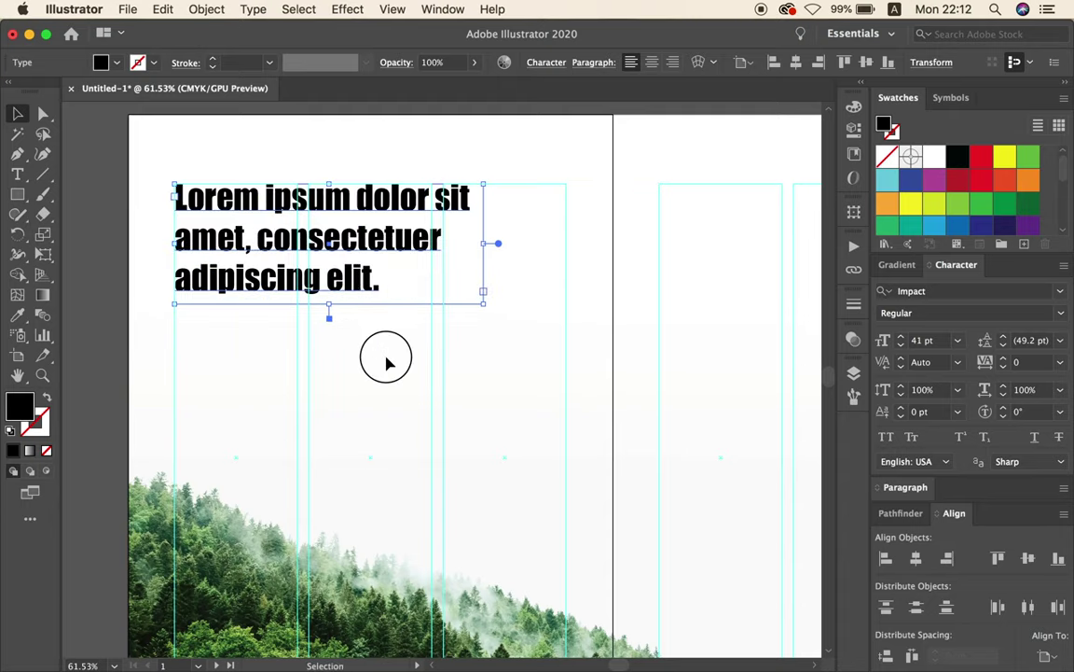
left_click(400, 343)
Colour the headline with the dark green swatch.
scroll(400, 336, "down", 2)
left_click_drag(421, 353, 394, 352)
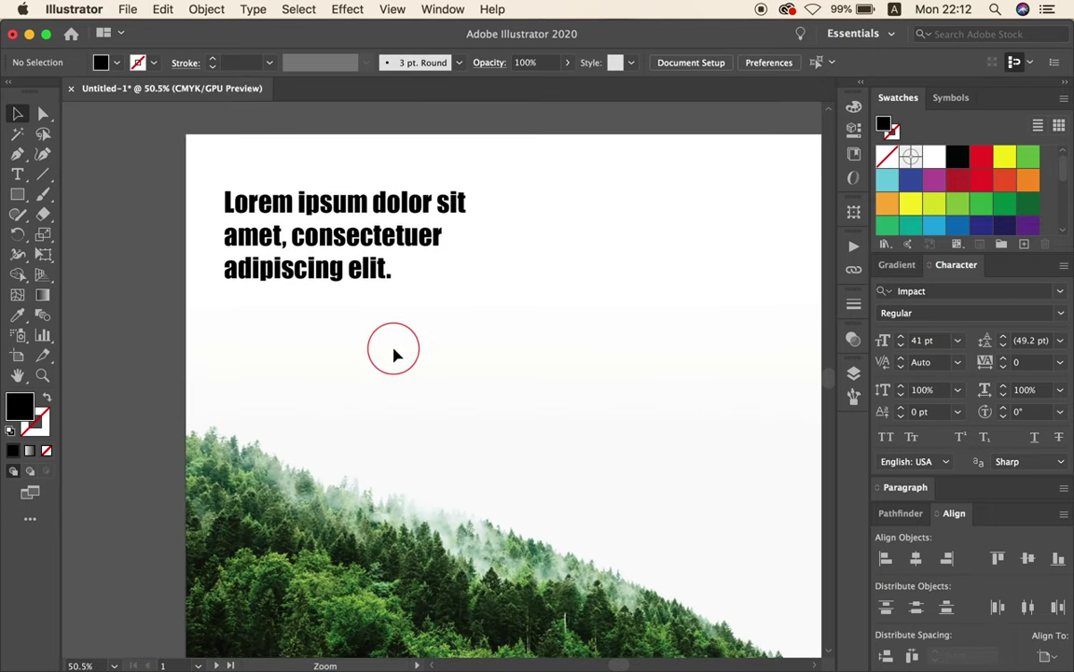
mouse_move(481, 282)
left_mouse_down()
mouse_move(356, 237)
mouse_move(371, 243)
left_mouse_up()
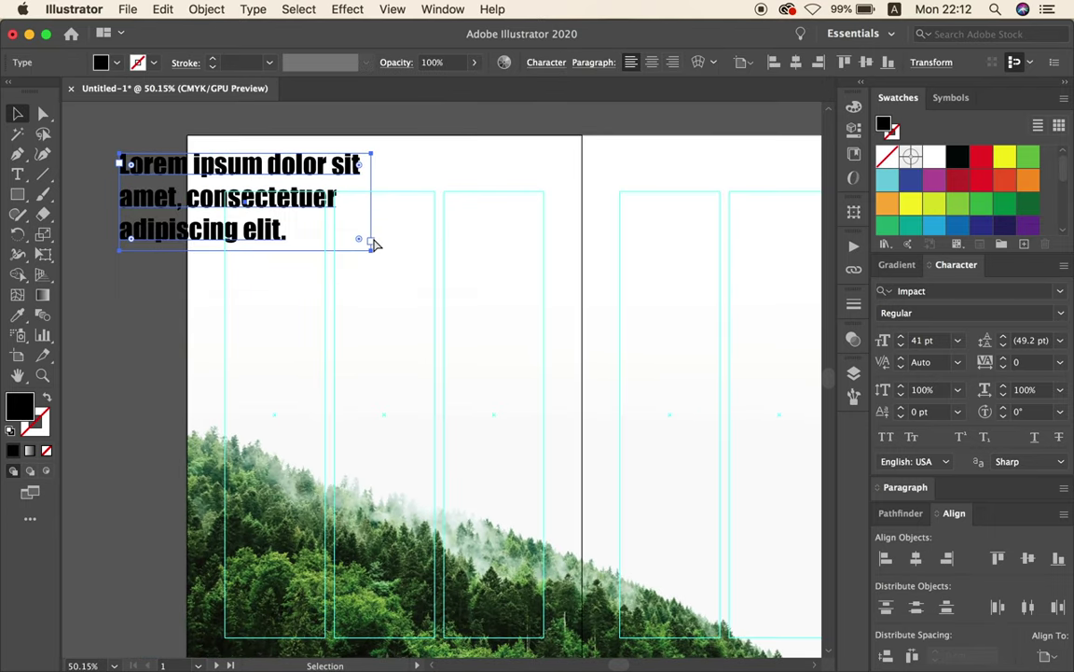
key("ctrl+z")
scroll(974, 212, "down", 1)
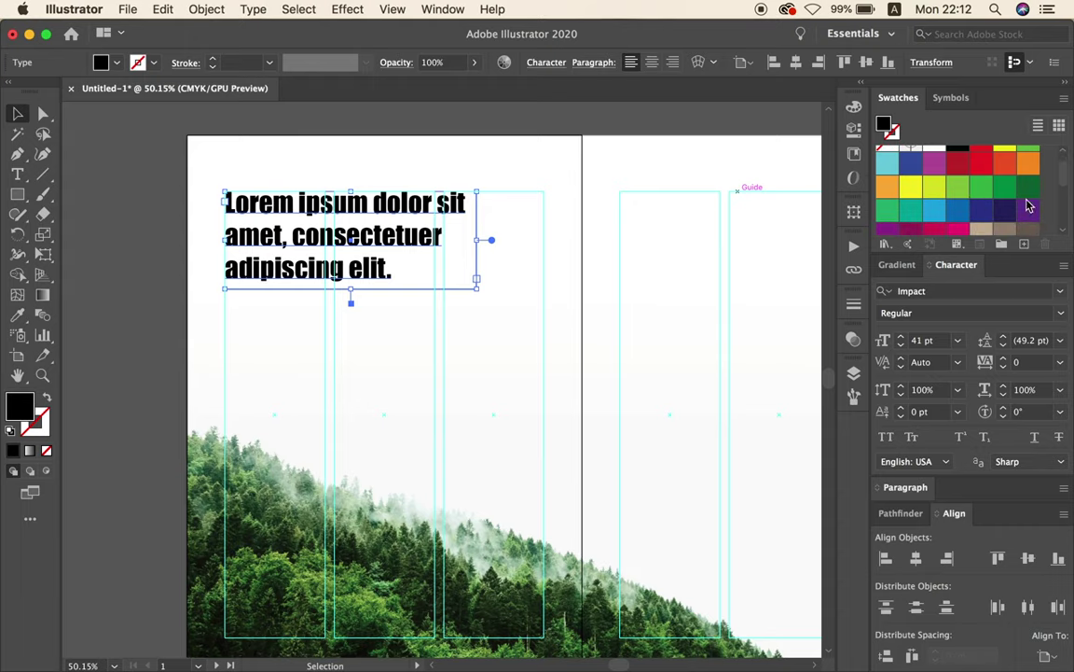
left_click(1027, 186)
left_click(667, 291)
left_click_drag(667, 291, 670, 290)
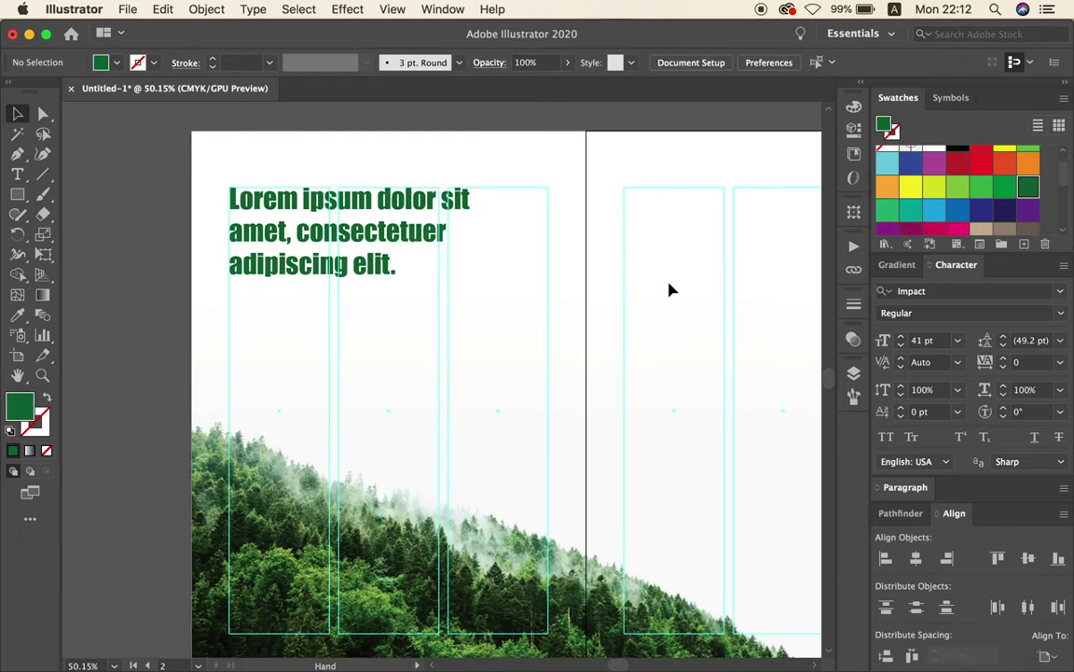
left_click(17, 154)
scroll(371, 438, "up", 1)
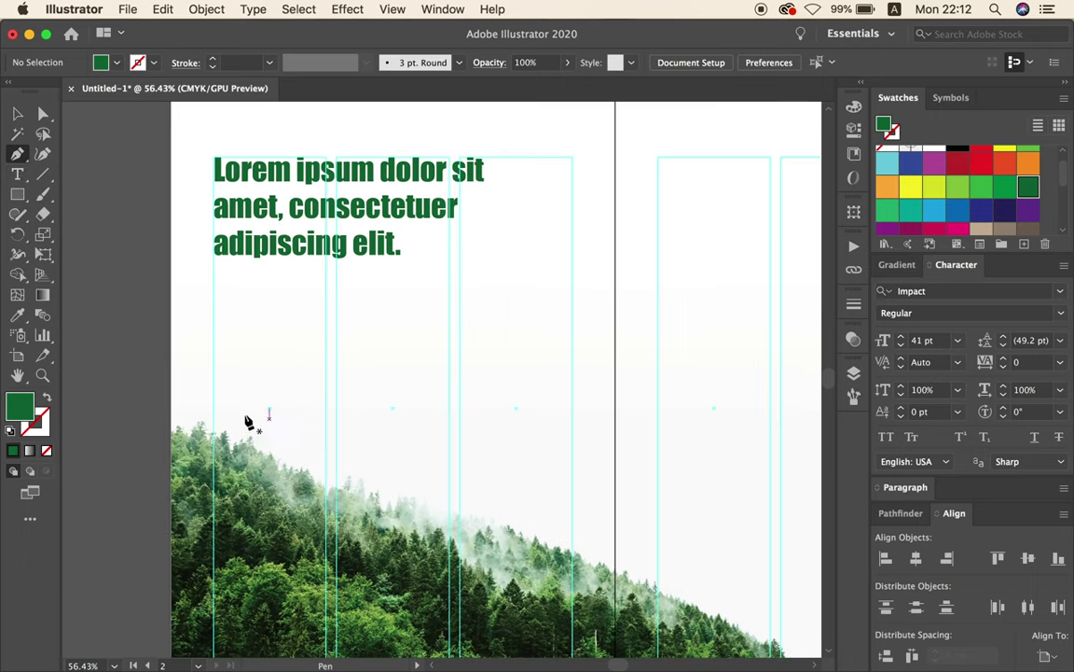
Pen-draw a closed shape curving along the treeline to the spine, with corners at top right and top left.
left_click_drag(199, 401, 212, 410)
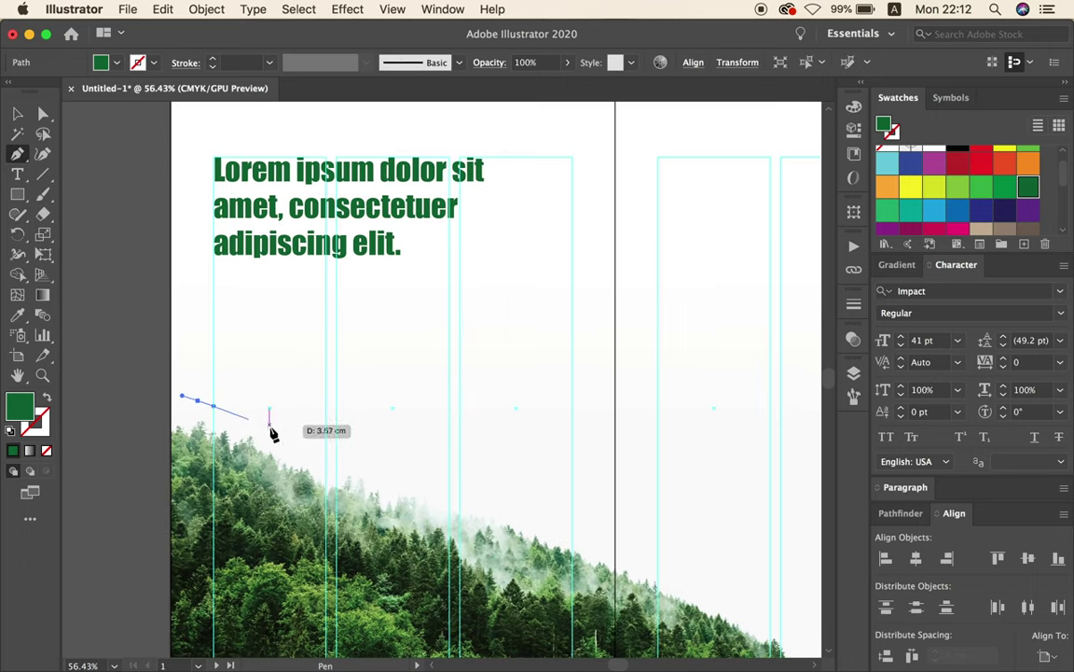
left_click_drag(292, 437, 310, 443)
left_click_drag(373, 466, 392, 468)
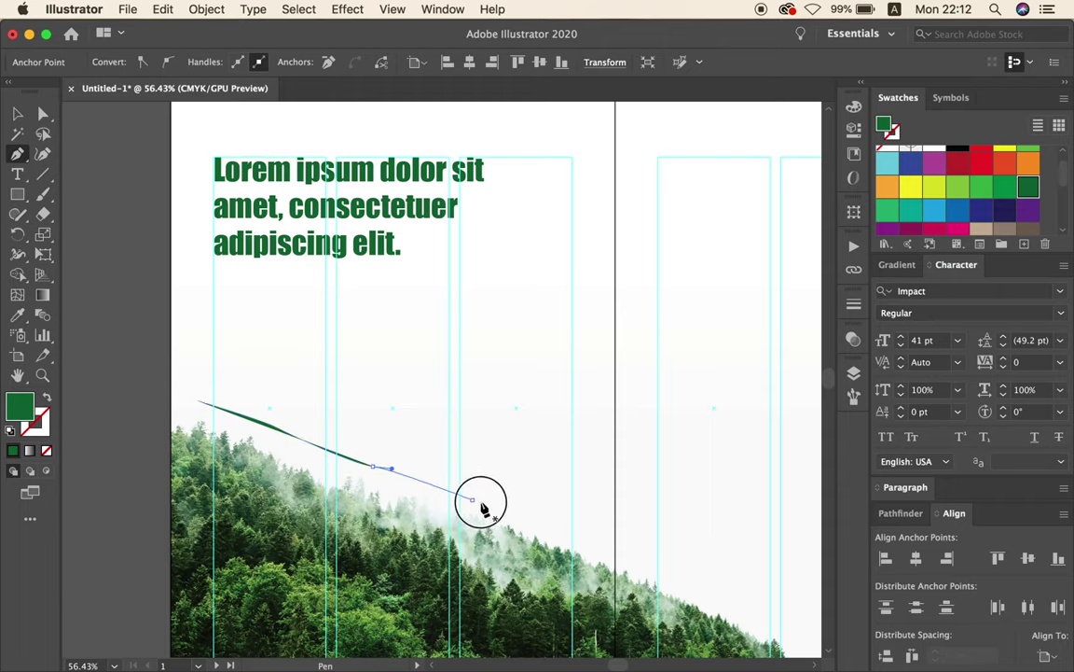
left_click_drag(473, 501, 496, 508)
left_click_drag(586, 539, 604, 547)
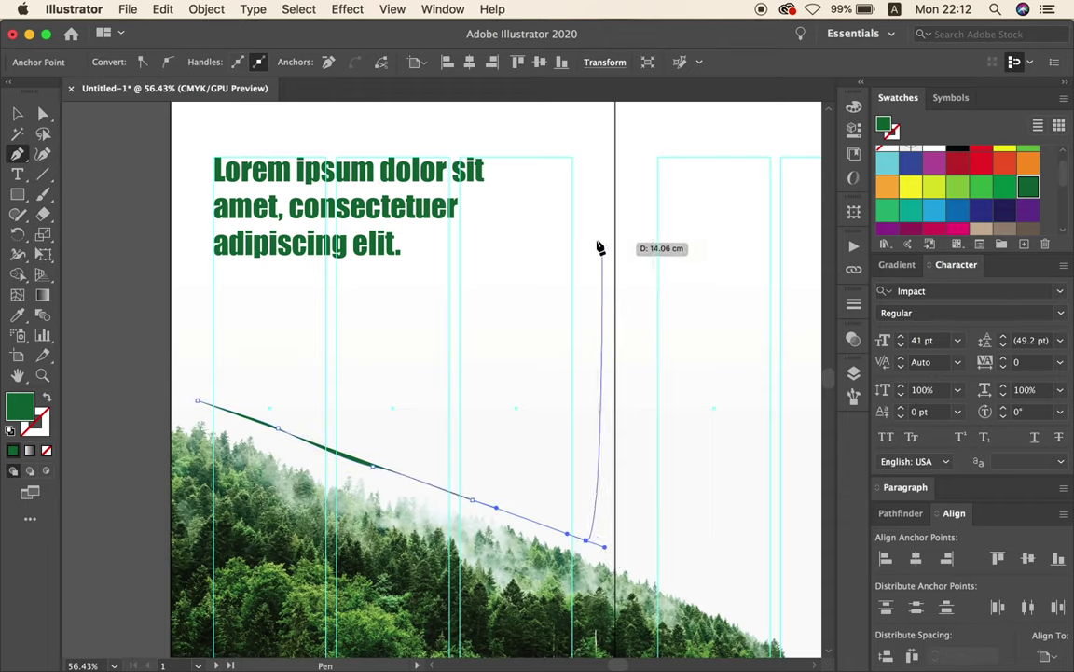
left_click(596, 239)
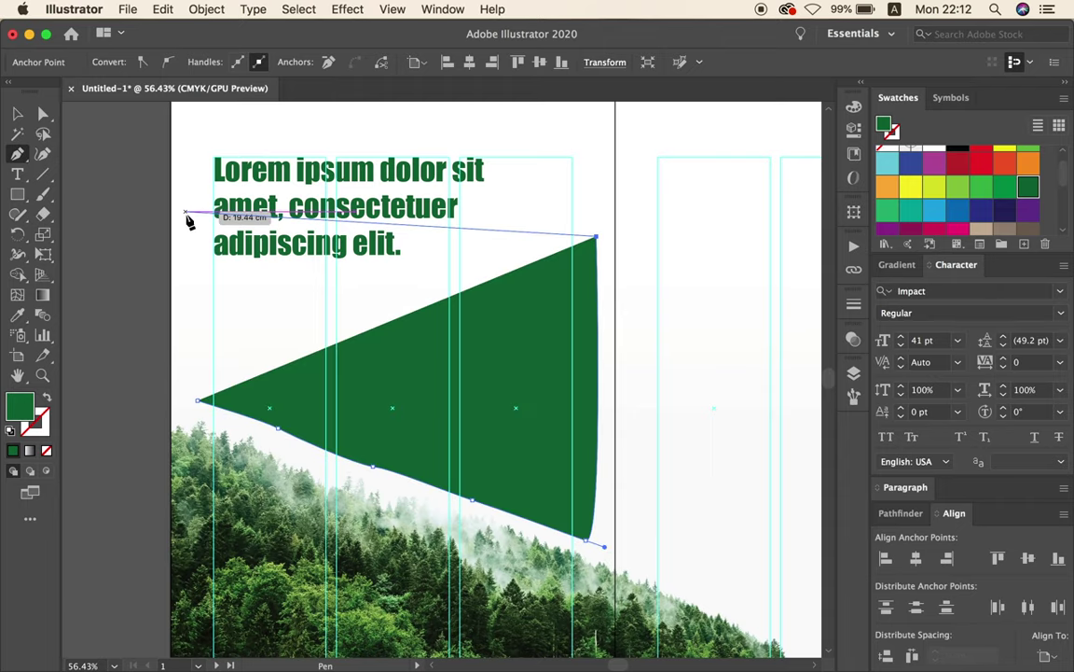
left_click(194, 212)
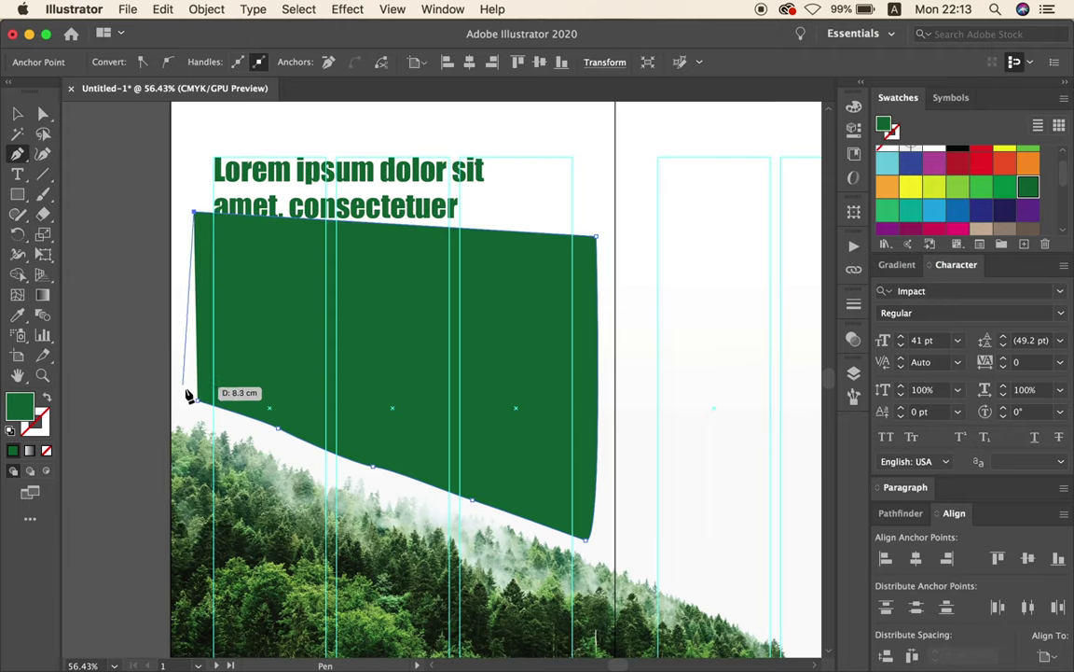
left_click(196, 402)
Fill the sloped pen shape with black.
left_click(16, 115)
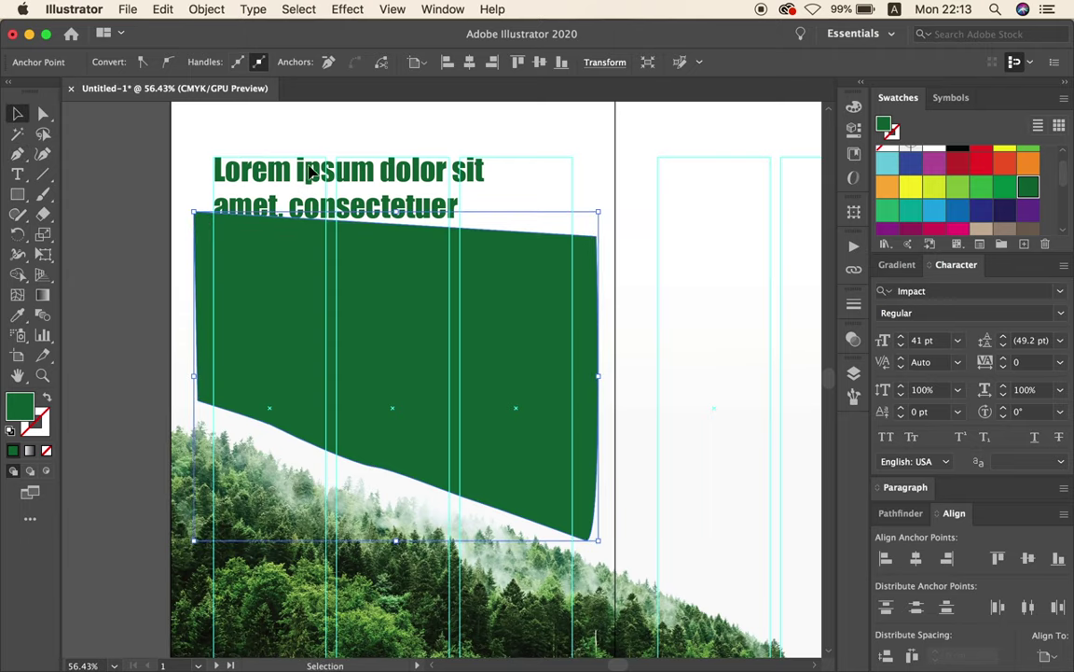
left_click(960, 151)
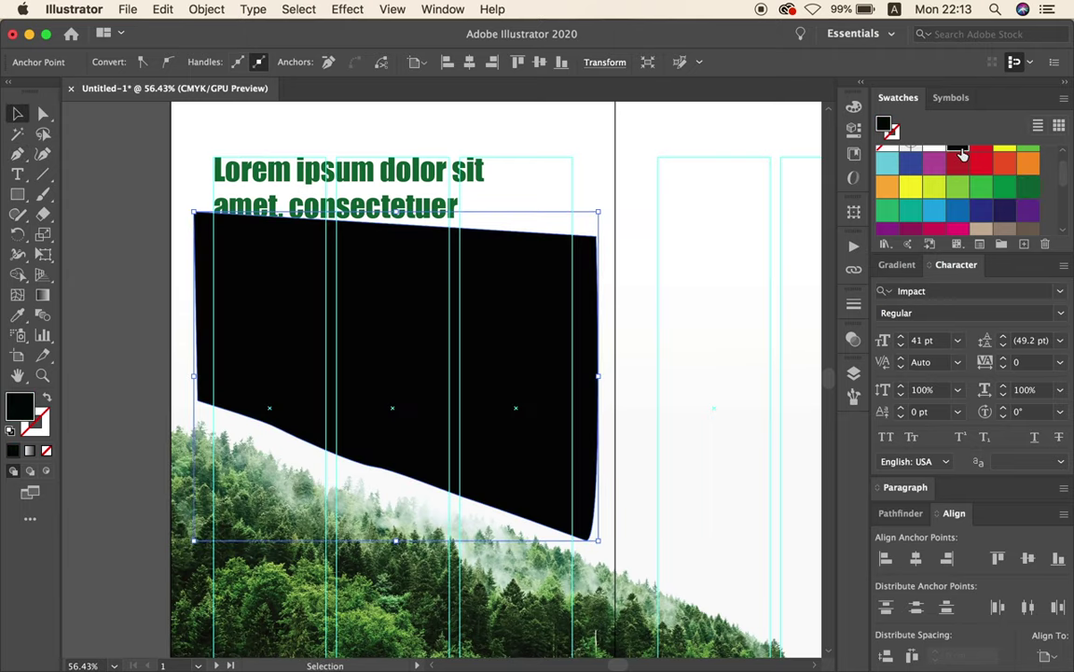
left_click(641, 334)
Draw a green-filled rectangle over the first column, aligned to the column guide.
left_click(17, 196)
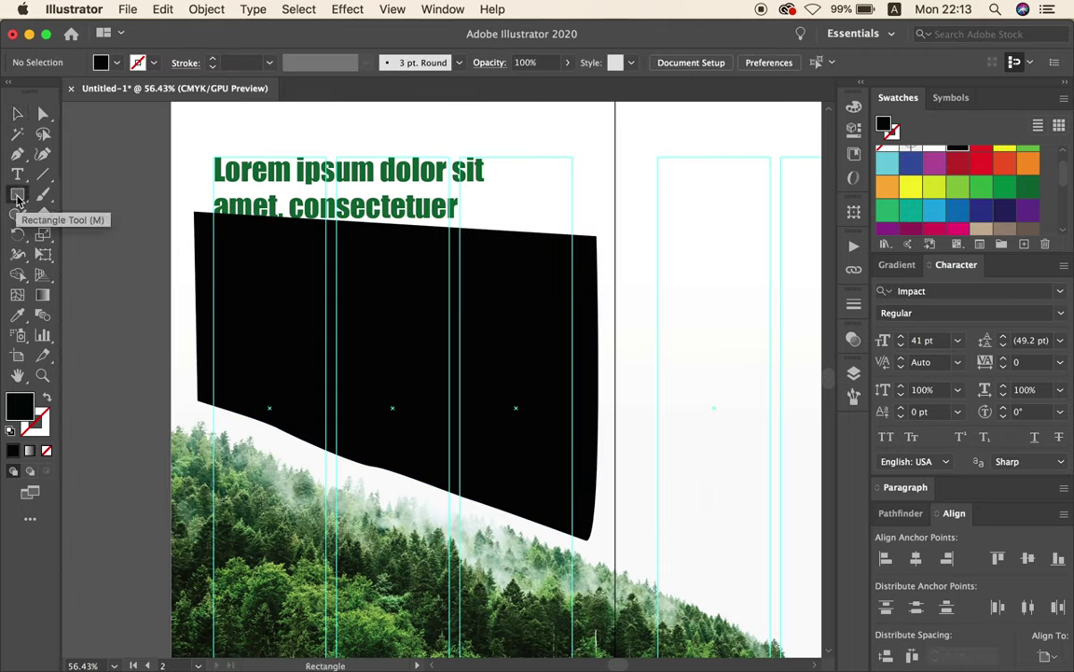
left_click_drag(213, 231, 326, 498)
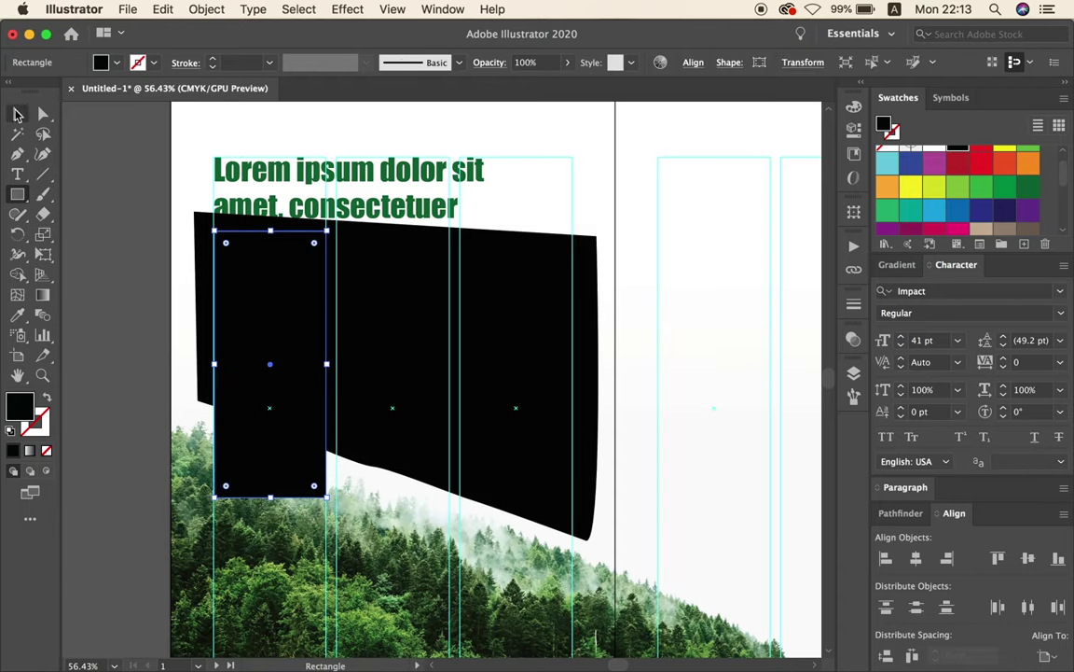
left_click(17, 114)
left_click(1012, 196)
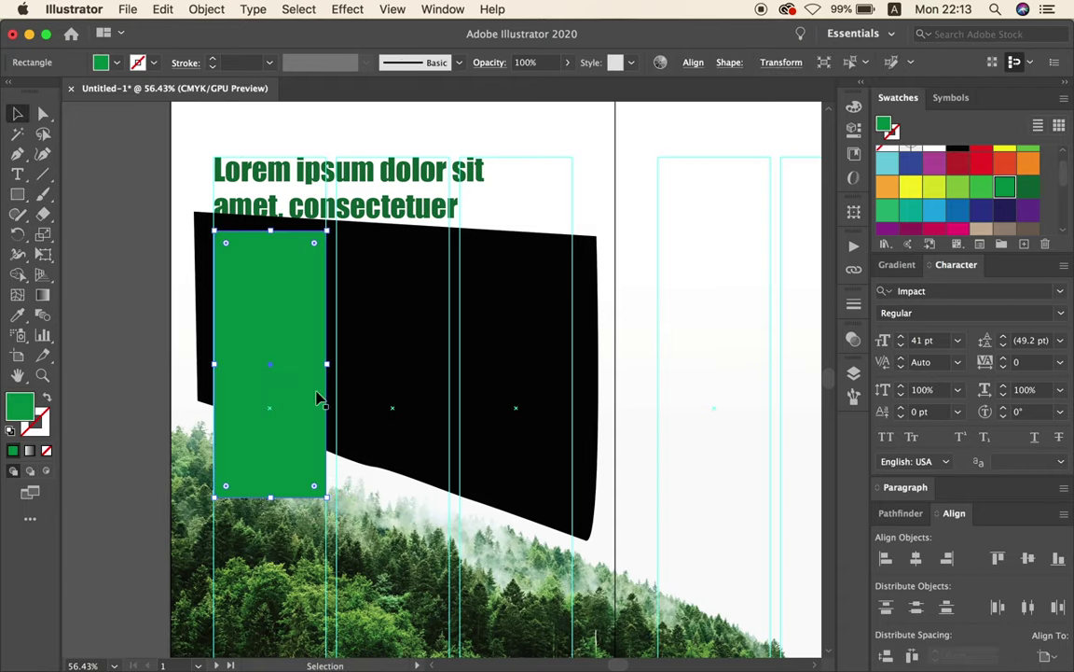
left_click_drag(297, 420, 383, 444)
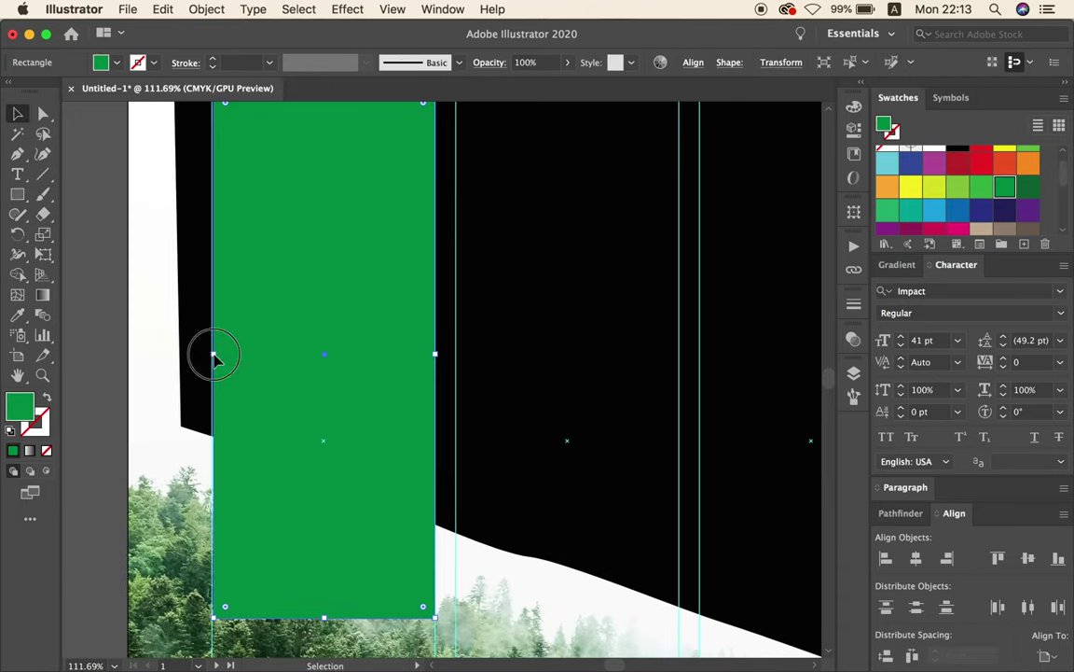
left_click_drag(213, 357, 212, 357)
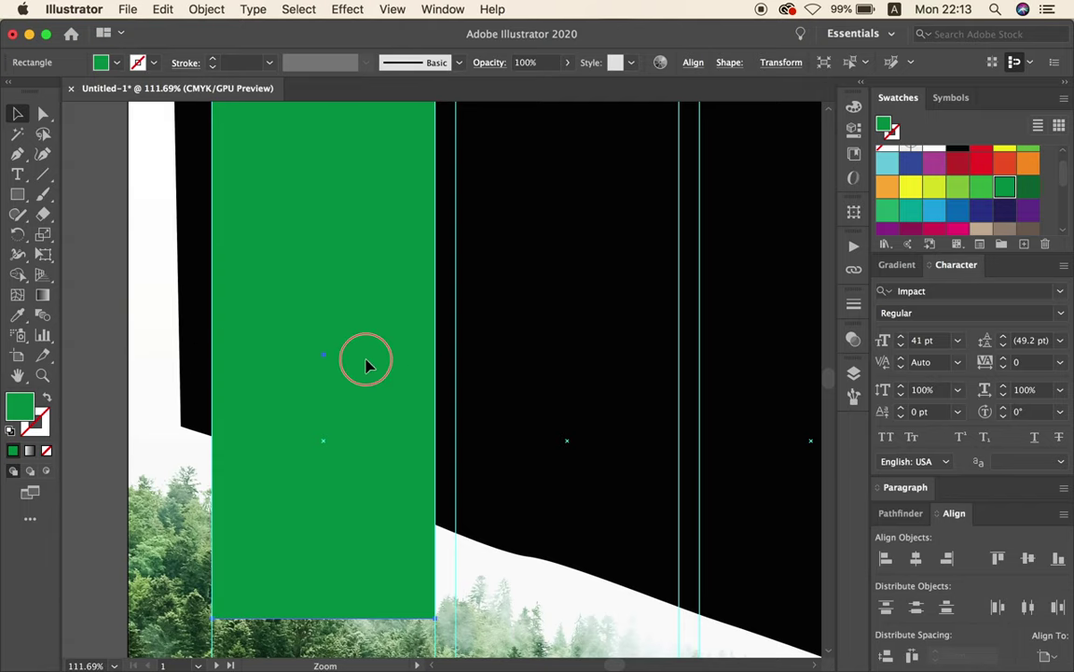
scroll(366, 363, "down", 3)
scroll(298, 361, "up", 2)
left_click(338, 343)
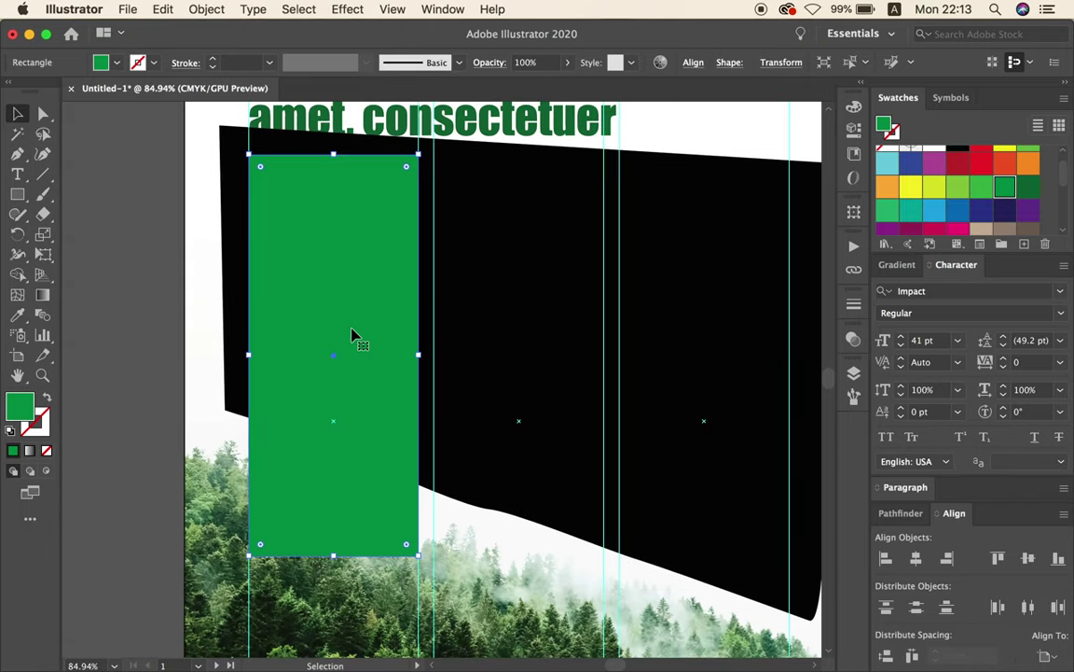
Copy and paste the green rectangle in front, moving copies into the second and third columns.
left_click(163, 9)
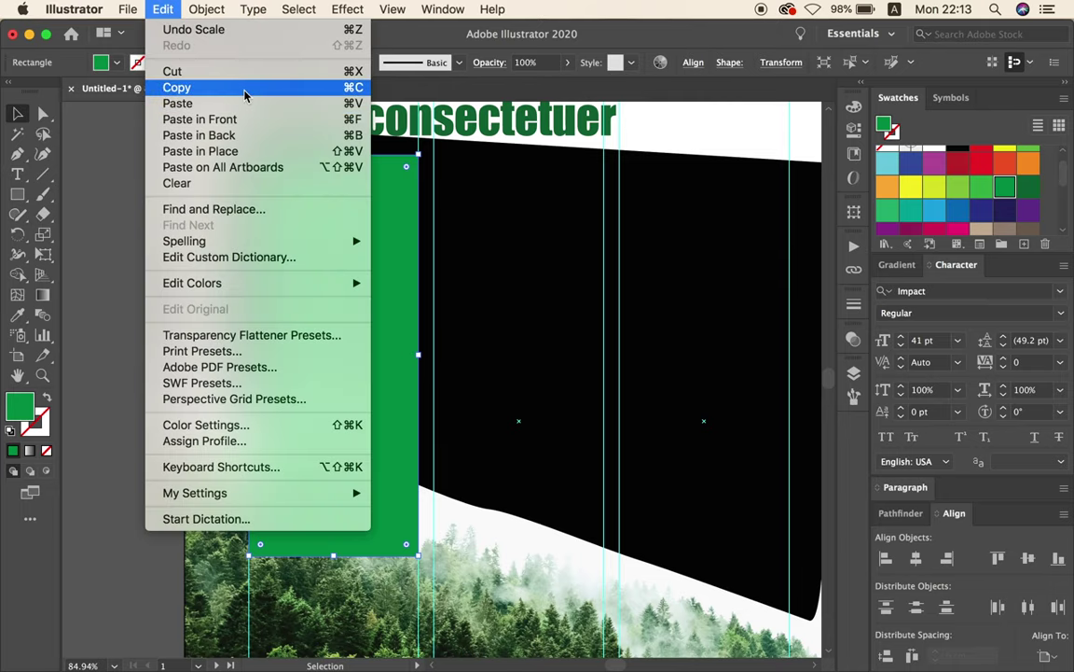
left_click(243, 90)
left_click(160, 9)
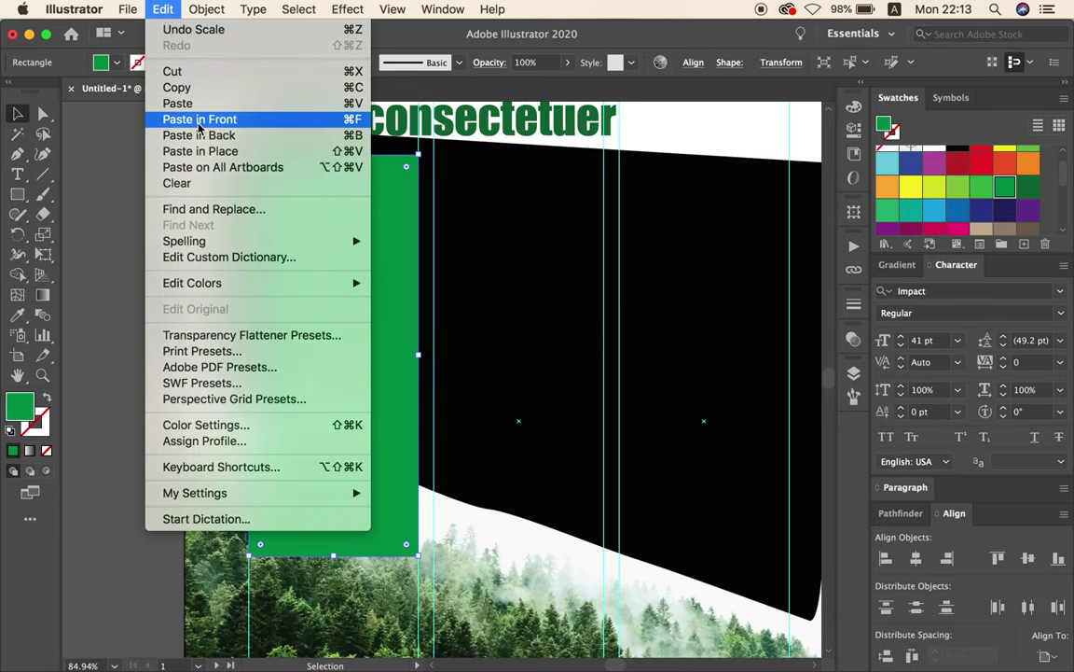
left_click(199, 121)
mouse_move(328, 228)
left_mouse_down()
mouse_move(507, 231)
mouse_move(355, 253)
mouse_move(509, 266)
left_mouse_up()
left_click(354, 254)
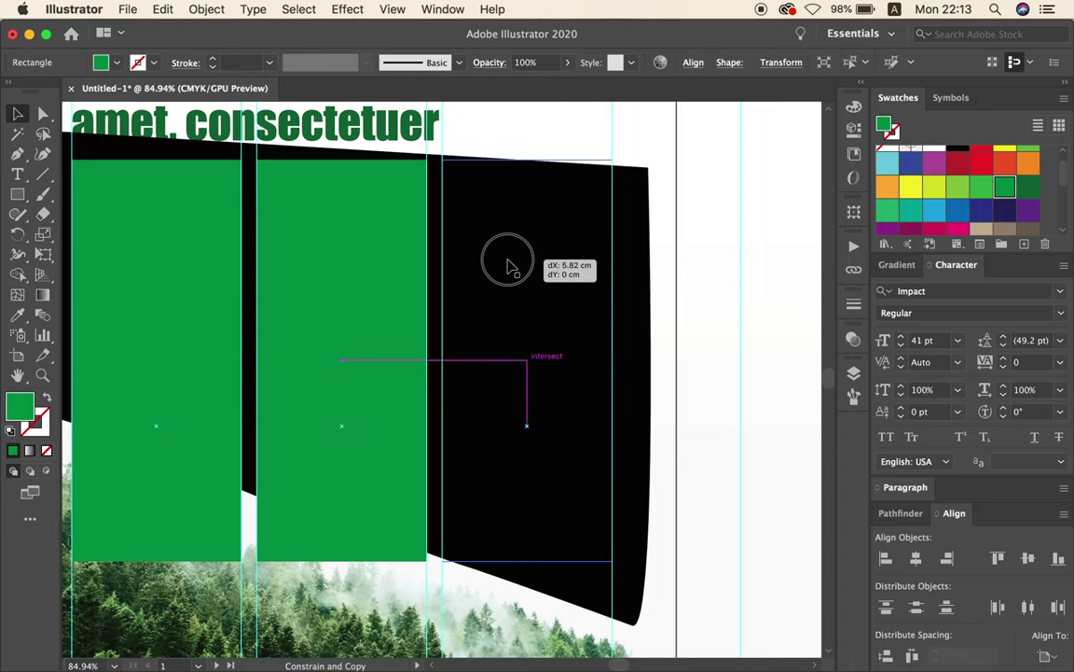
Lengthen the third column's green rectangle downward.
scroll(522, 271, "down", 3)
scroll(522, 271, "left", 2)
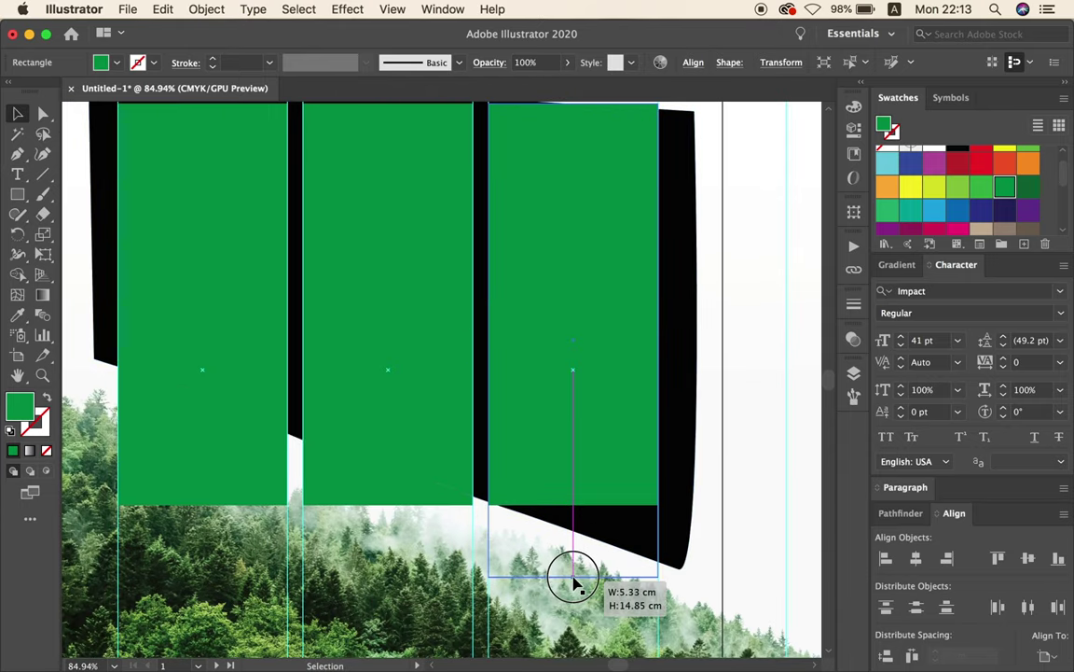
left_click_drag(575, 509, 575, 576)
scroll(541, 410, "down", 1)
scroll(571, 348, "down", 2)
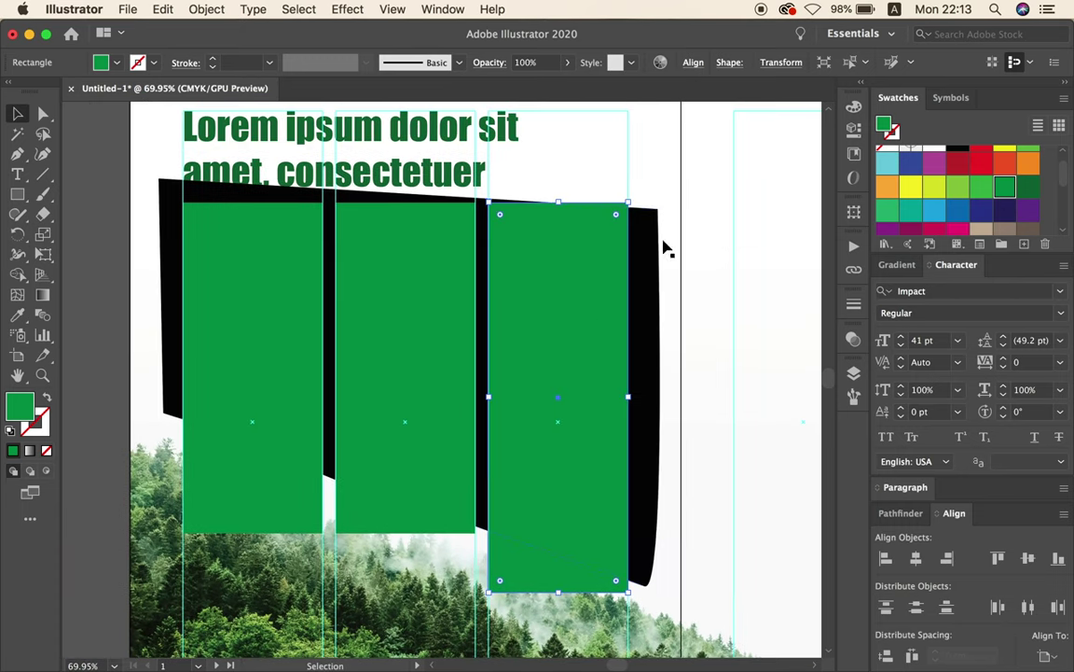
Raise the black shape's top-right corner with Direct Selection.
left_click(45, 113)
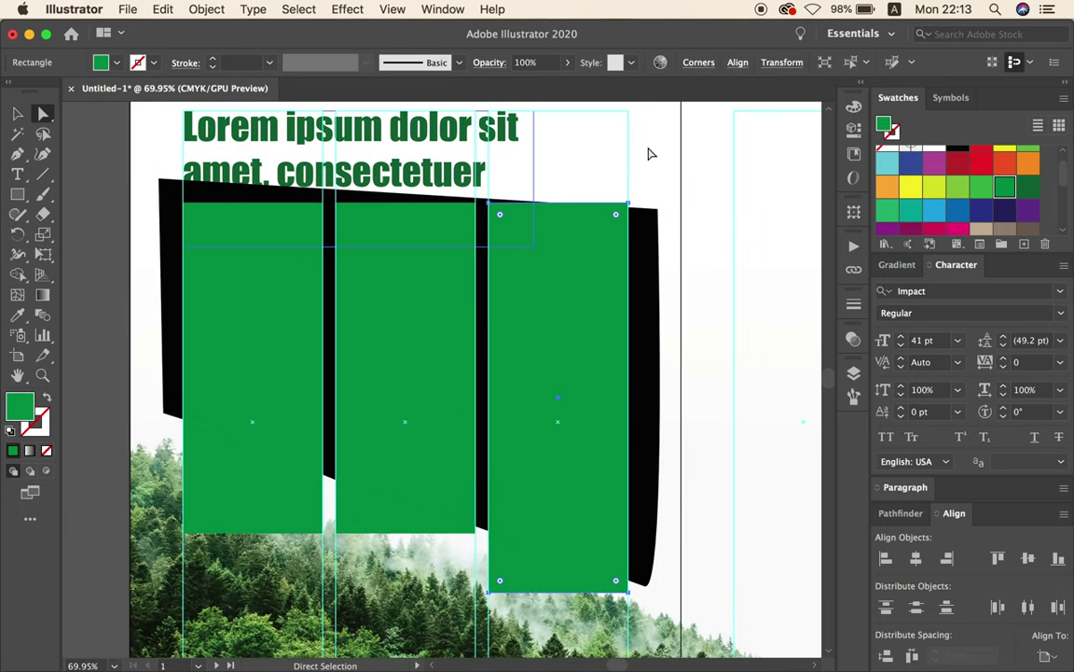
left_click_drag(658, 210, 658, 183)
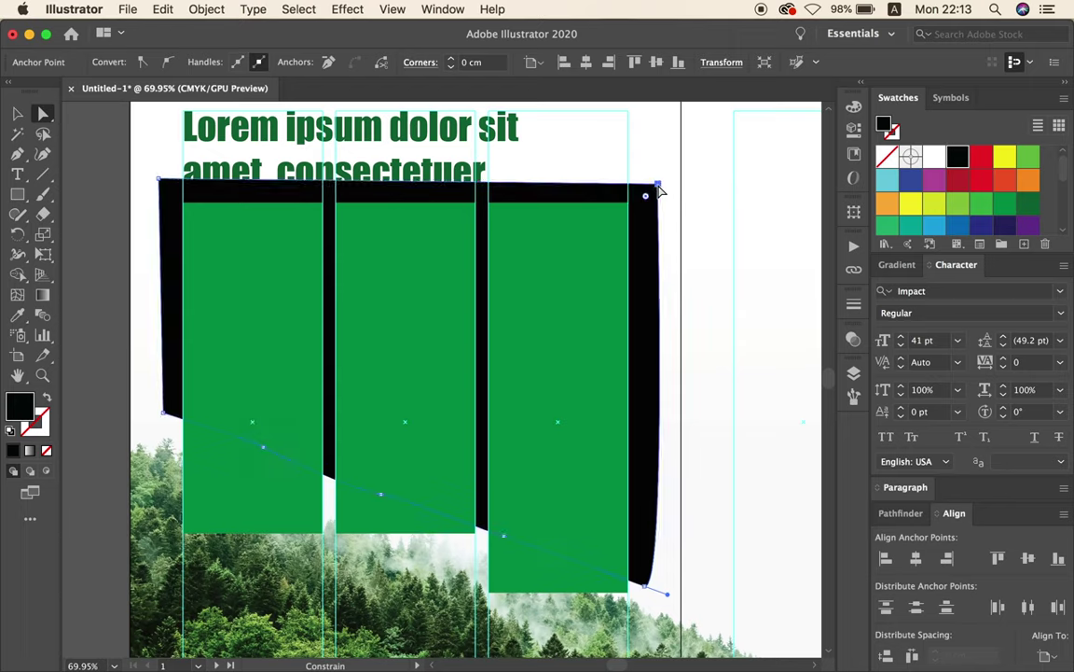
left_click(18, 114)
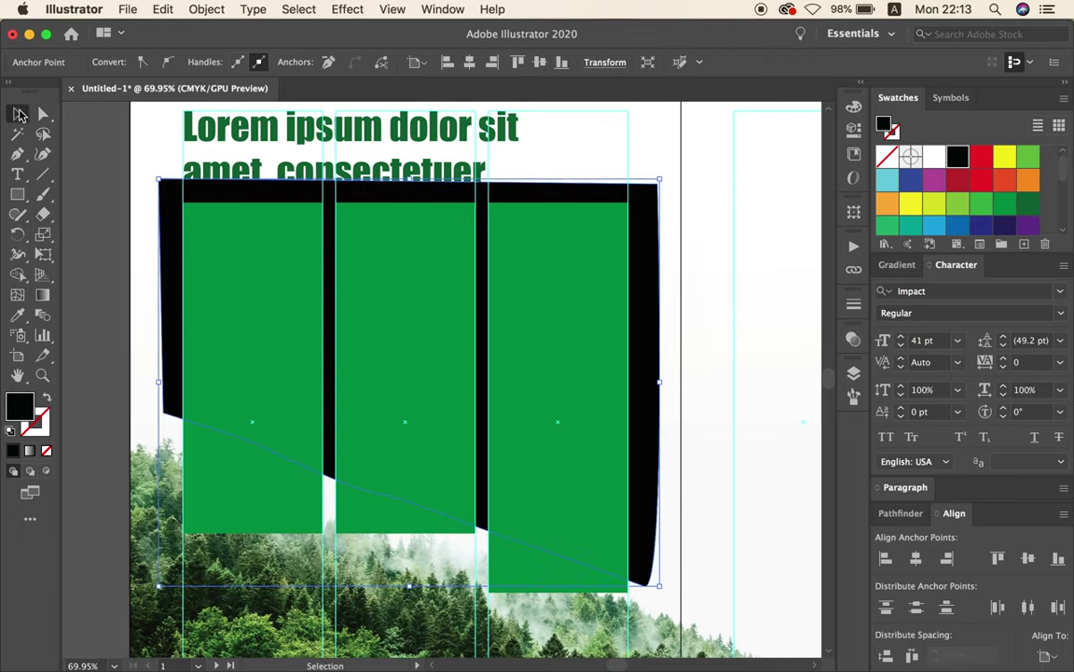
left_click(724, 285)
left_click(400, 238)
Move the three green rectangles down and bring the headline to the front.
left_click(276, 260, "shift")
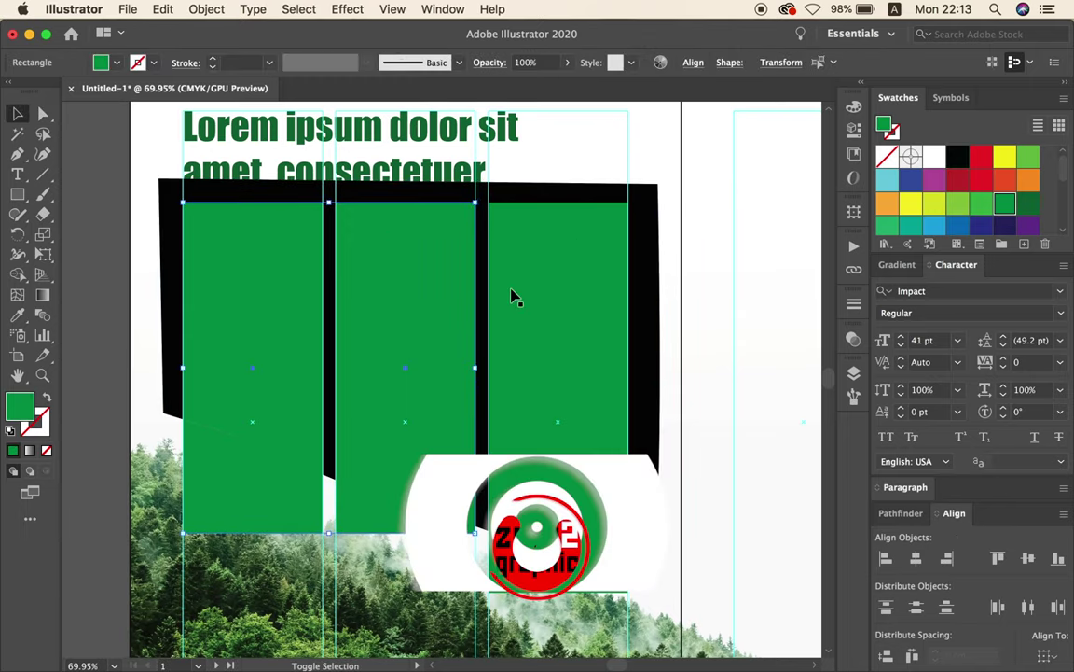
left_click(552, 291, "shift")
left_click_drag(563, 280, 556, 320)
left_click(432, 158)
right_click(432, 148)
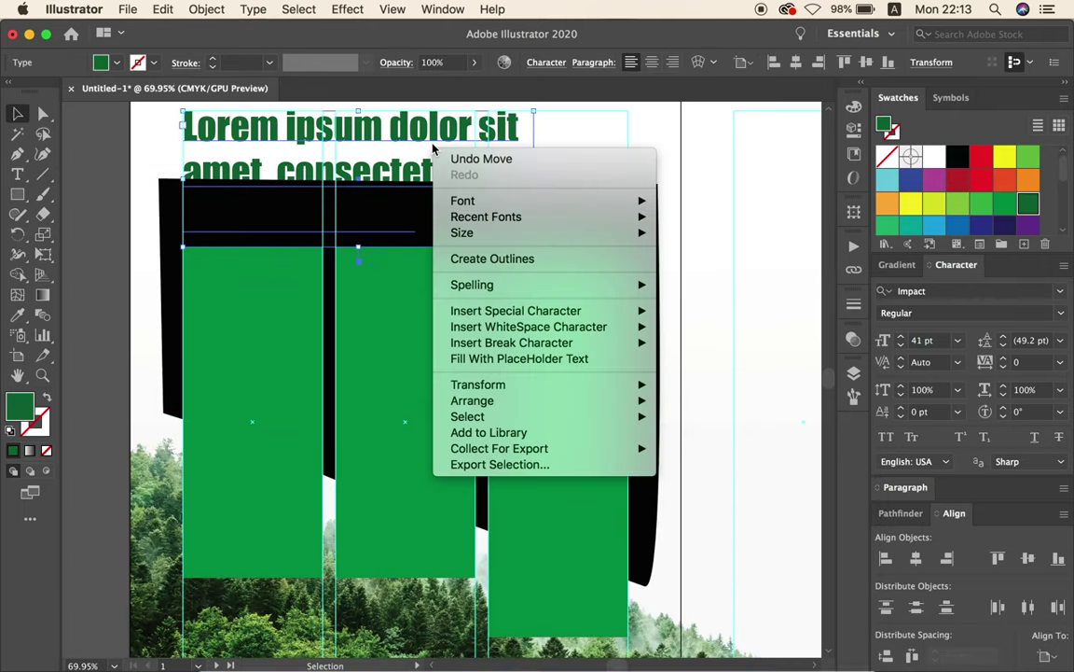
mouse_move(478, 384)
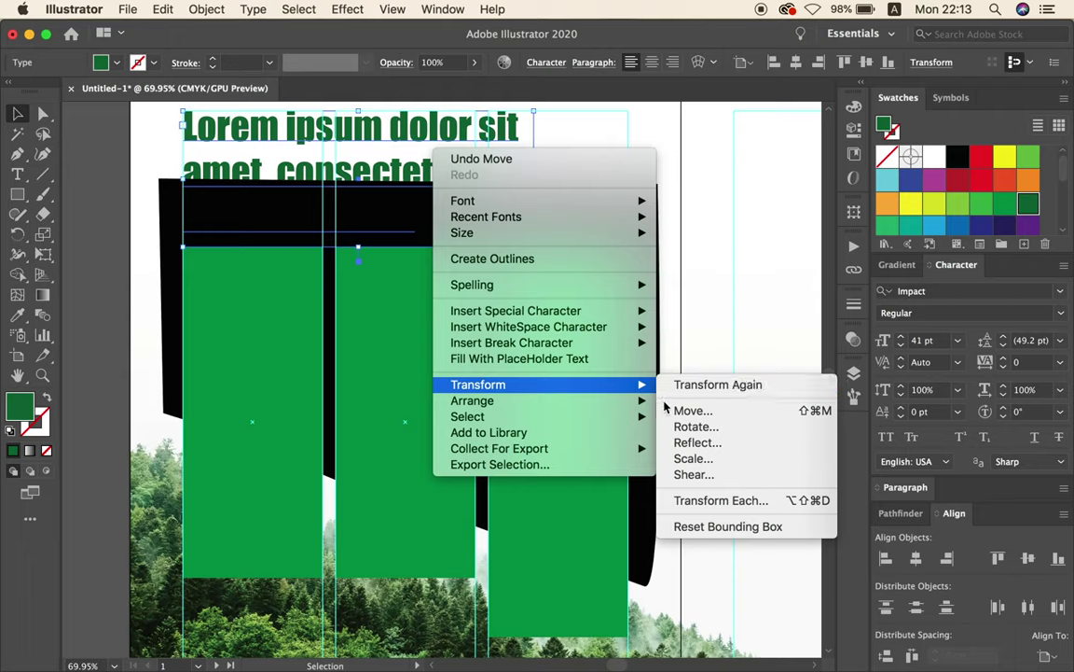
left_click(712, 400)
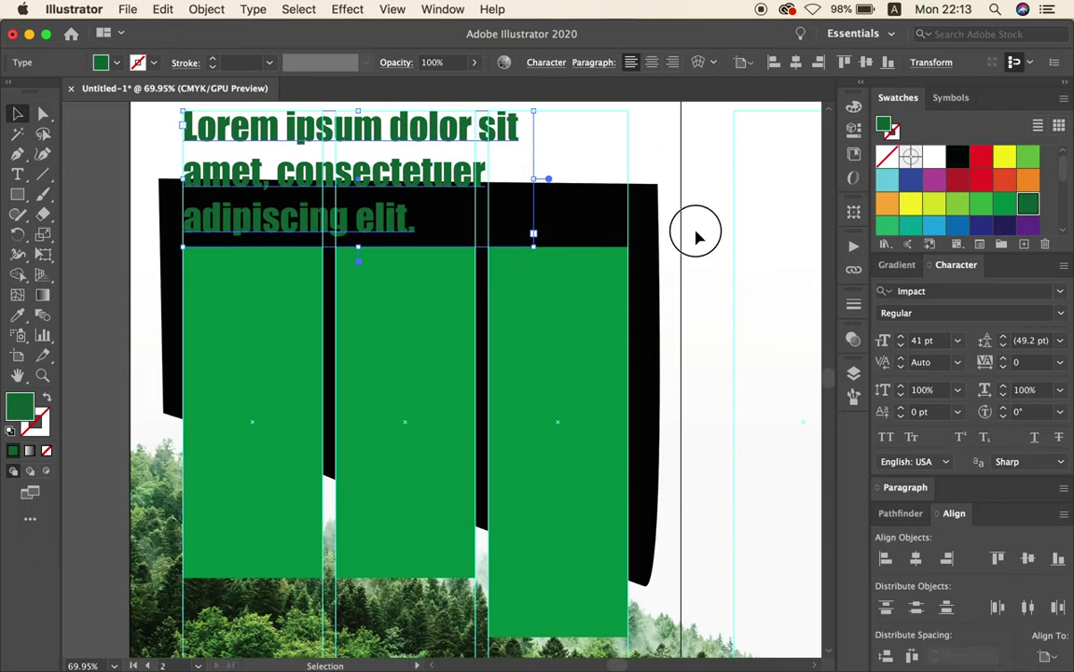
Move all three green rectangles lower beneath the headline.
left_click(695, 238)
left_click(569, 313)
left_click(417, 321, "shift")
left_click(289, 314, "shift")
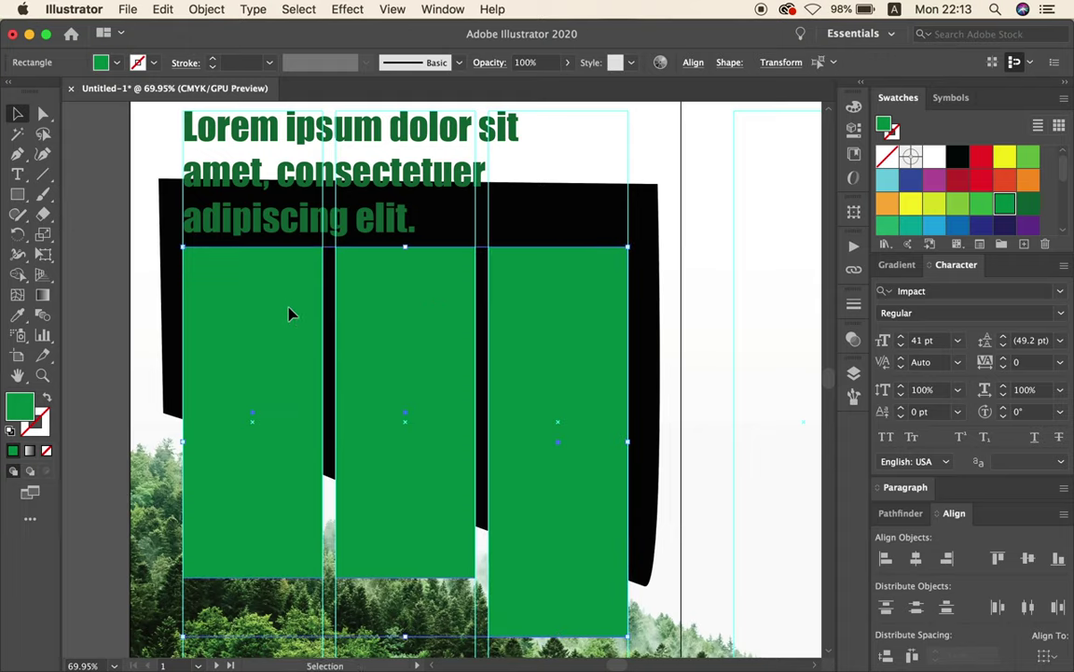
mouse_move(382, 311)
left_mouse_down()
mouse_move(384, 336)
mouse_move(437, 349)
mouse_move(436, 299)
mouse_move(408, 329)
left_mouse_up()
left_click(412, 305, "alt+super")
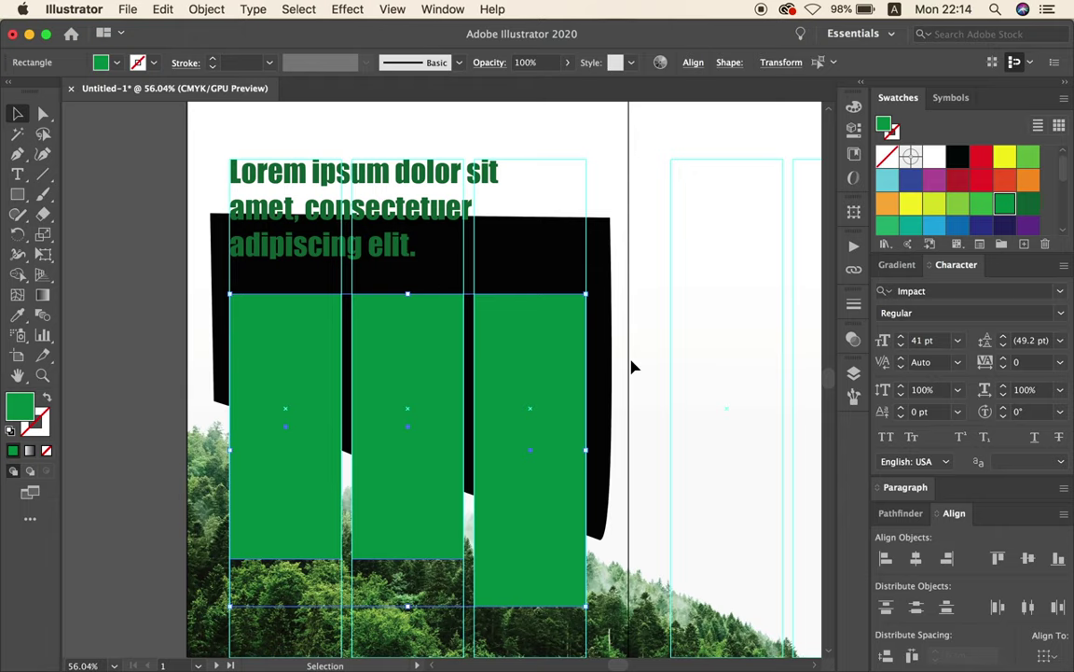
left_click_drag(653, 379, 653, 350)
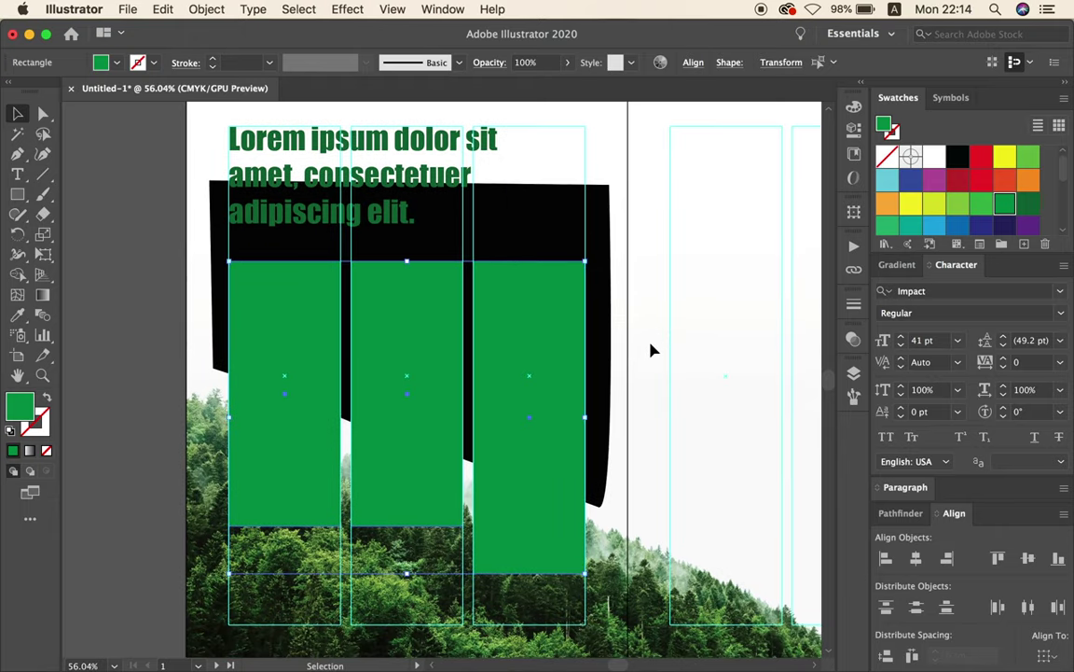
Combine the green bars into a compound path and intersect them with the black shape.
left_click(900, 514)
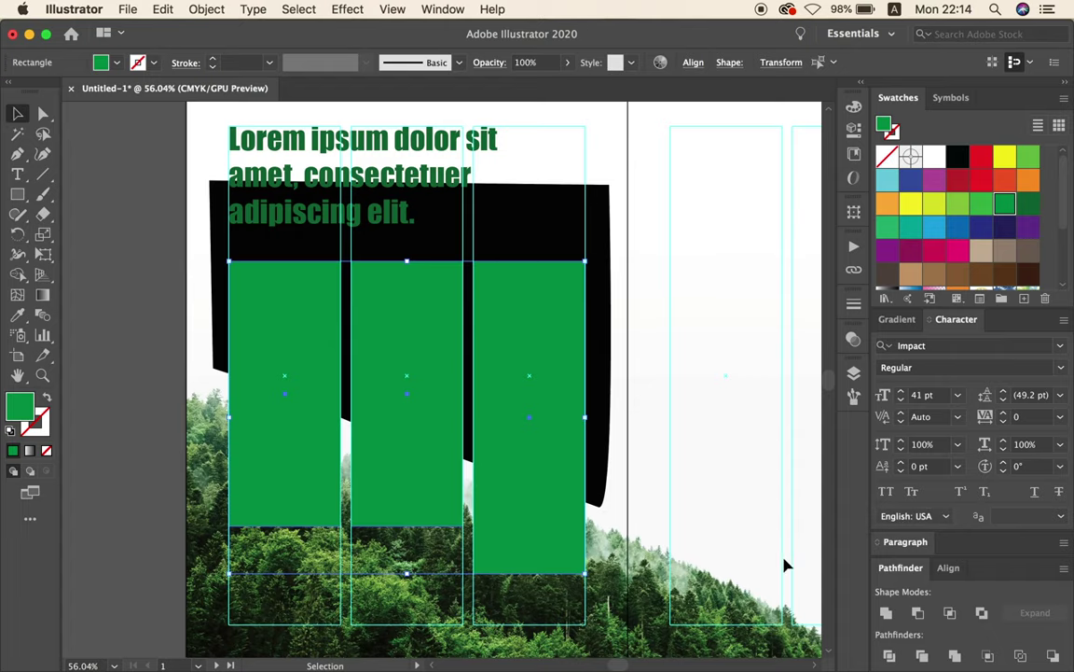
left_click(886, 616)
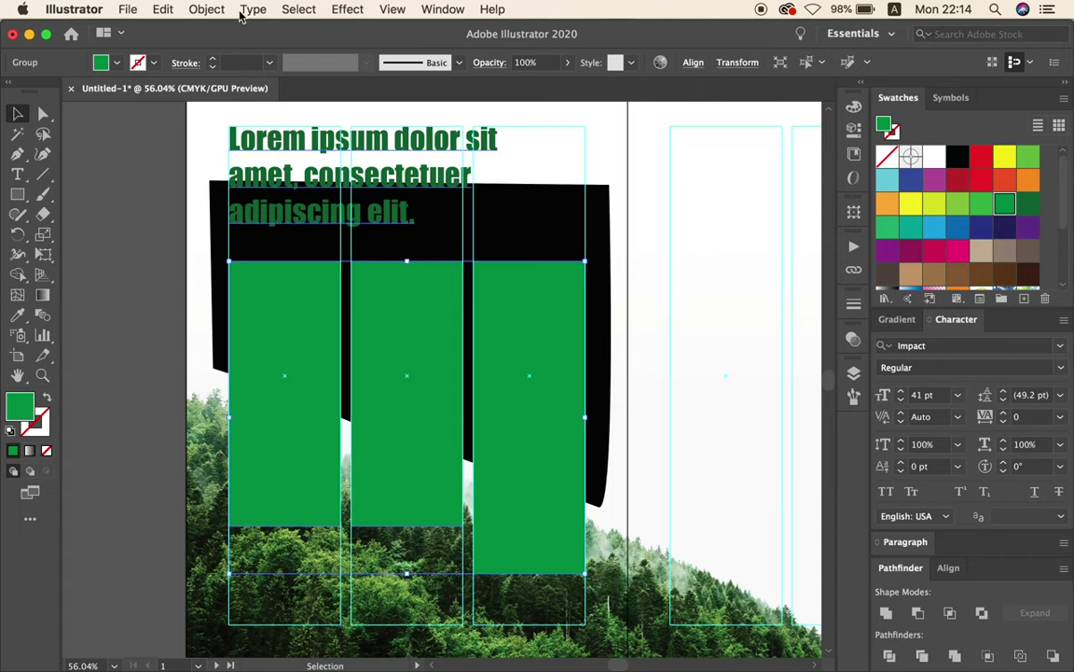
left_click(205, 12)
mouse_move(242, 553)
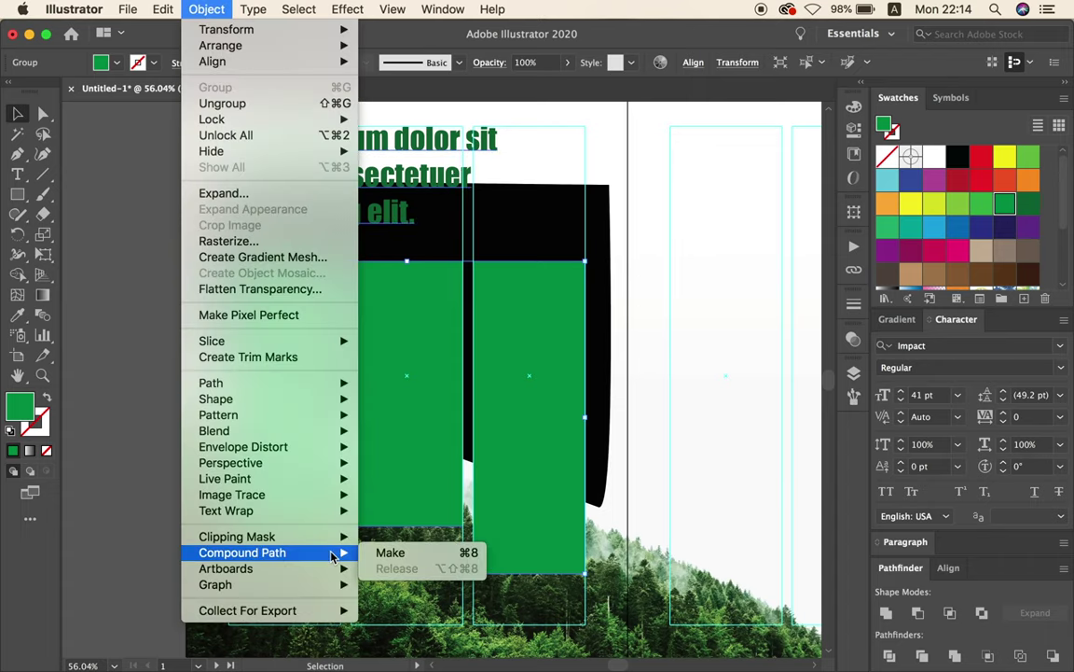
left_click(390, 553)
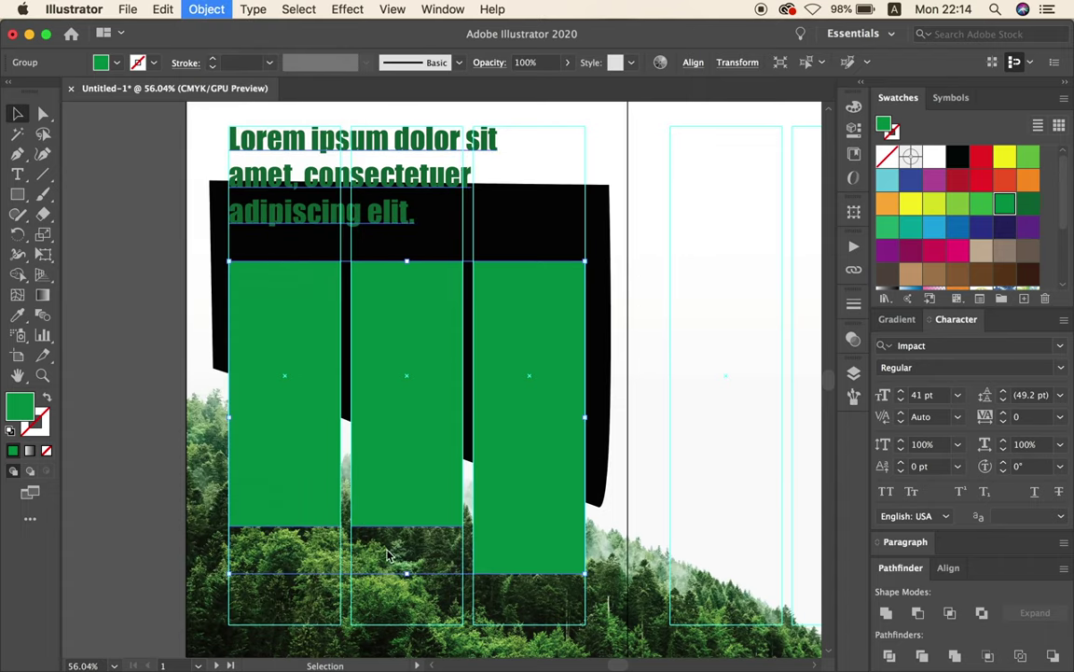
left_click(597, 312, "shift")
left_click(949, 613)
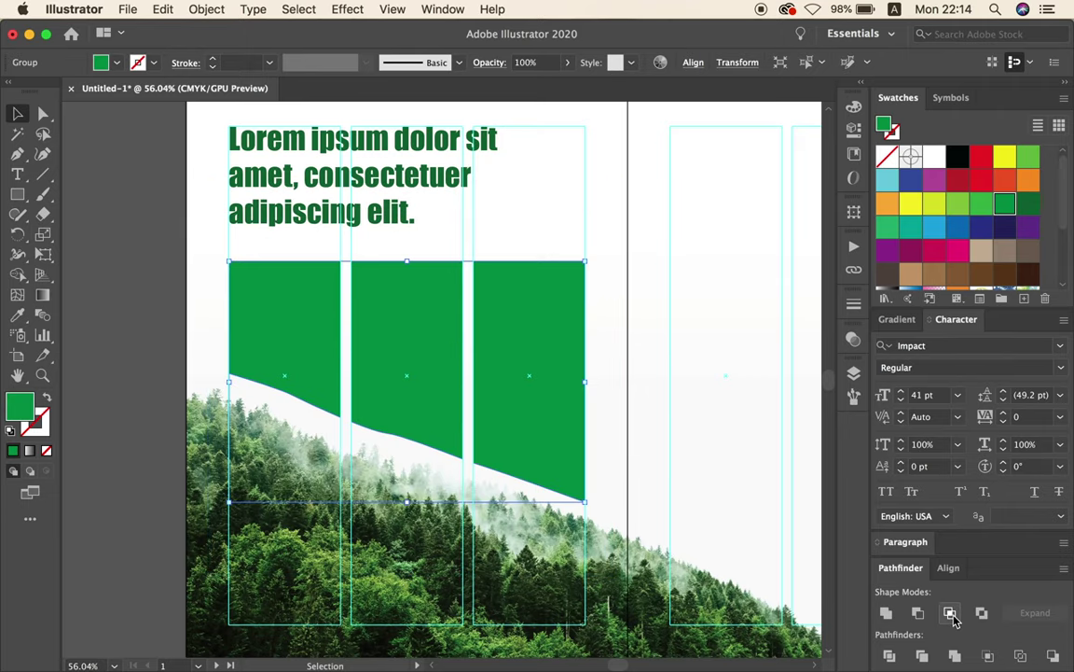
Ungroup the trimmed bars and swap fill and stroke so they show as green outlines.
right_click(504, 296)
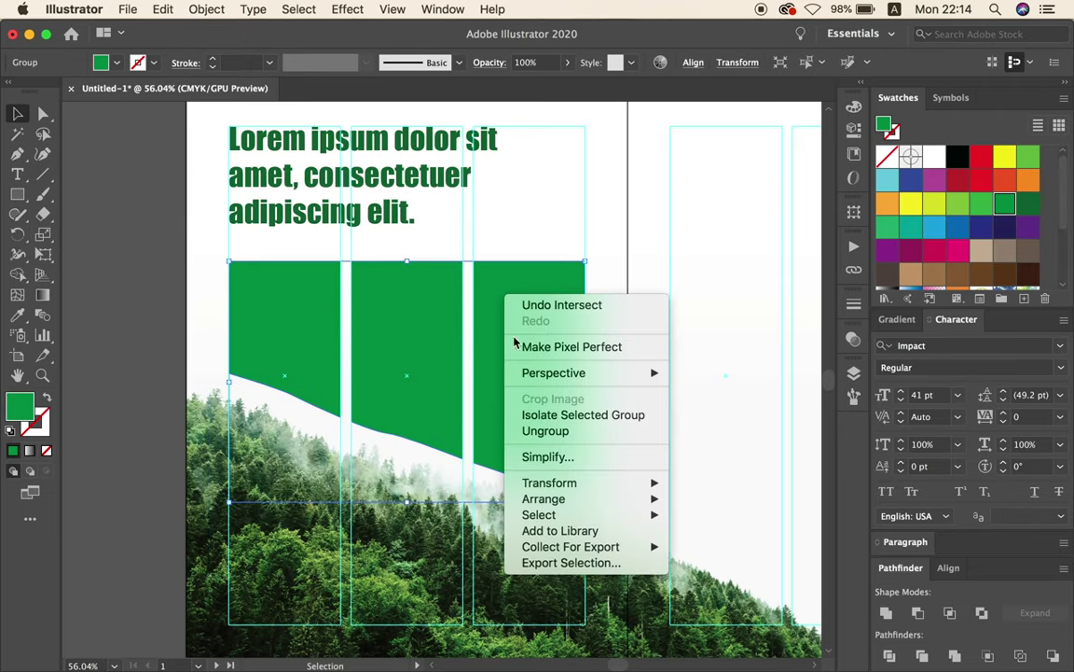
left_click(529, 432)
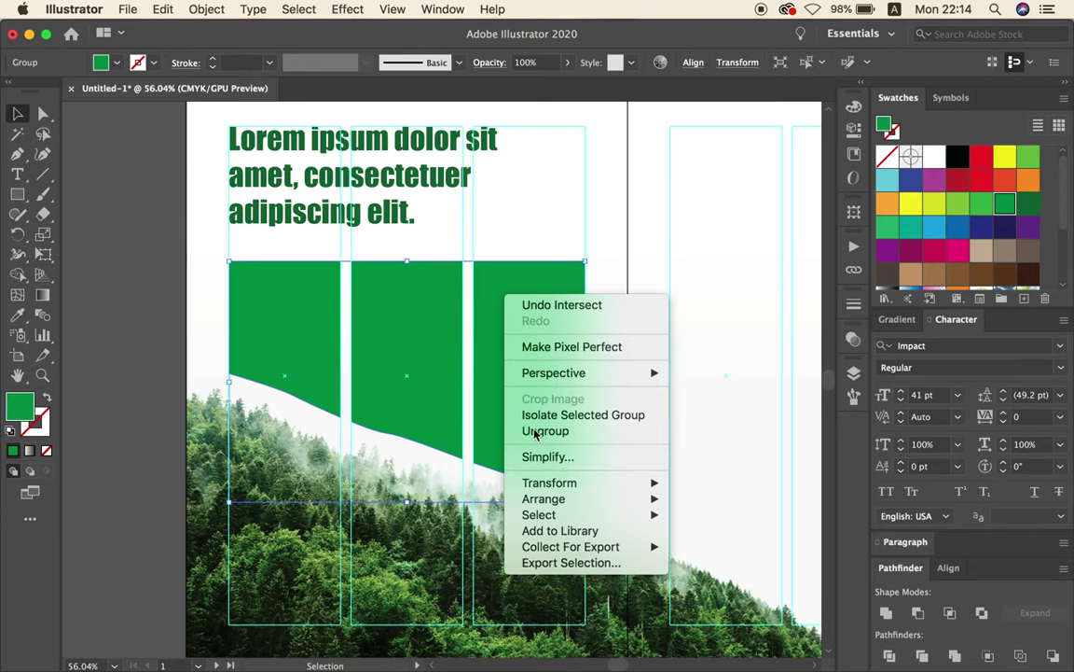
left_click(47, 399)
left_click(695, 367)
Set the Type tool's font to Kanit at 14 pt.
scroll(660, 359, "right", 3)
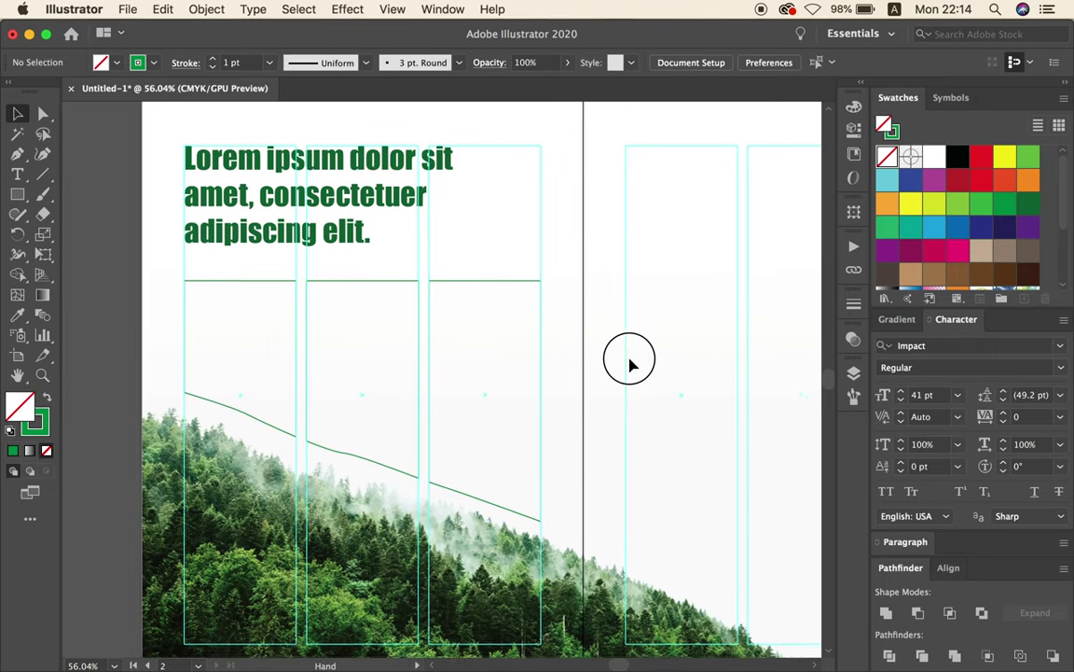
left_click(16, 173)
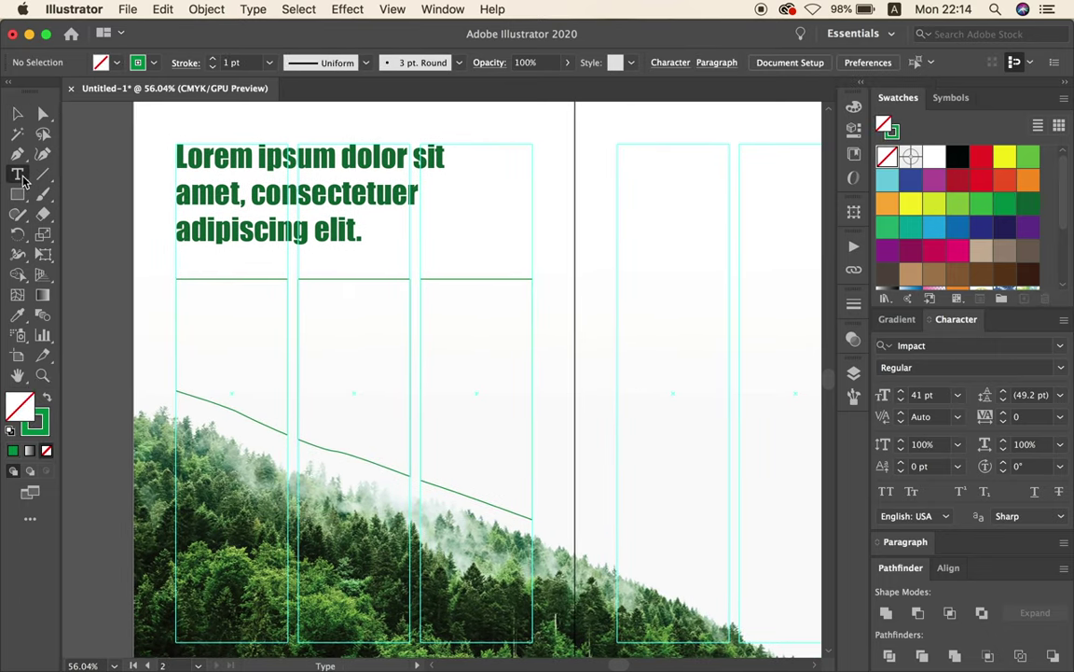
left_click(1061, 347)
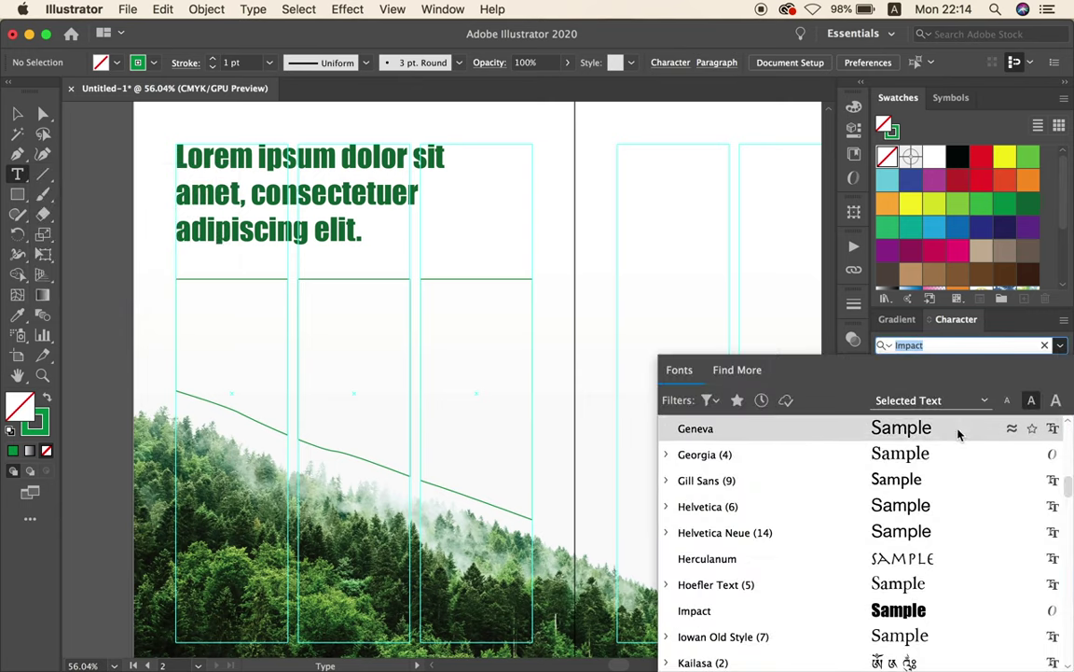
scroll(959, 439, "up", 2)
scroll(946, 446, "up", 5)
left_click_drag(1069, 470, 1069, 430)
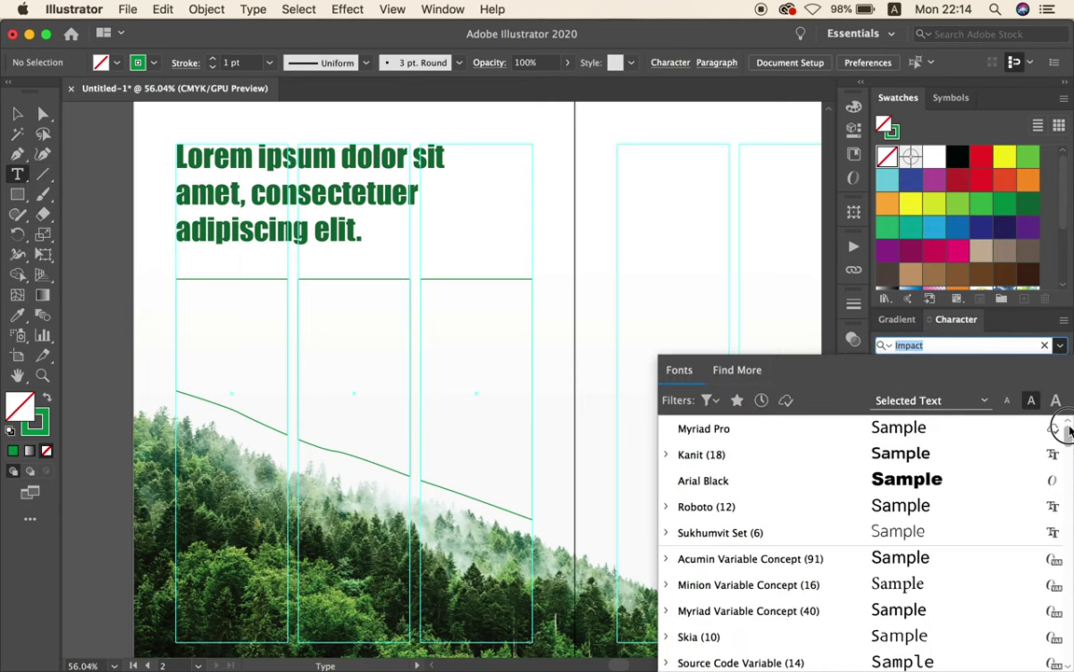
left_click(995, 454)
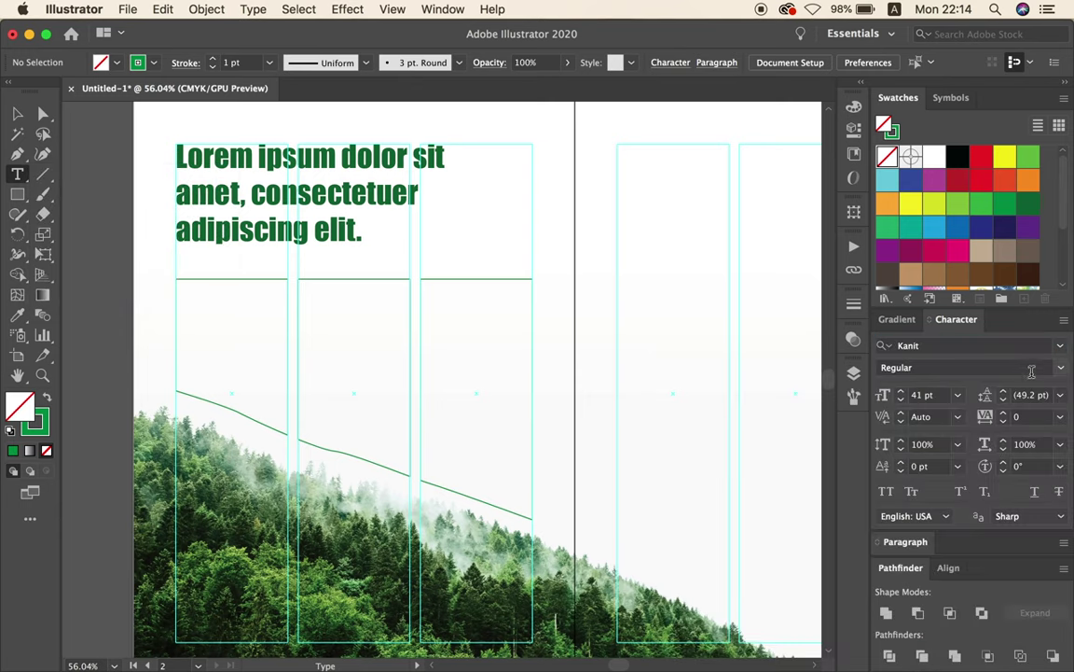
left_click(963, 402)
left_click(916, 291)
Fill each of the three column shapes with placeholder area text.
left_click(185, 298)
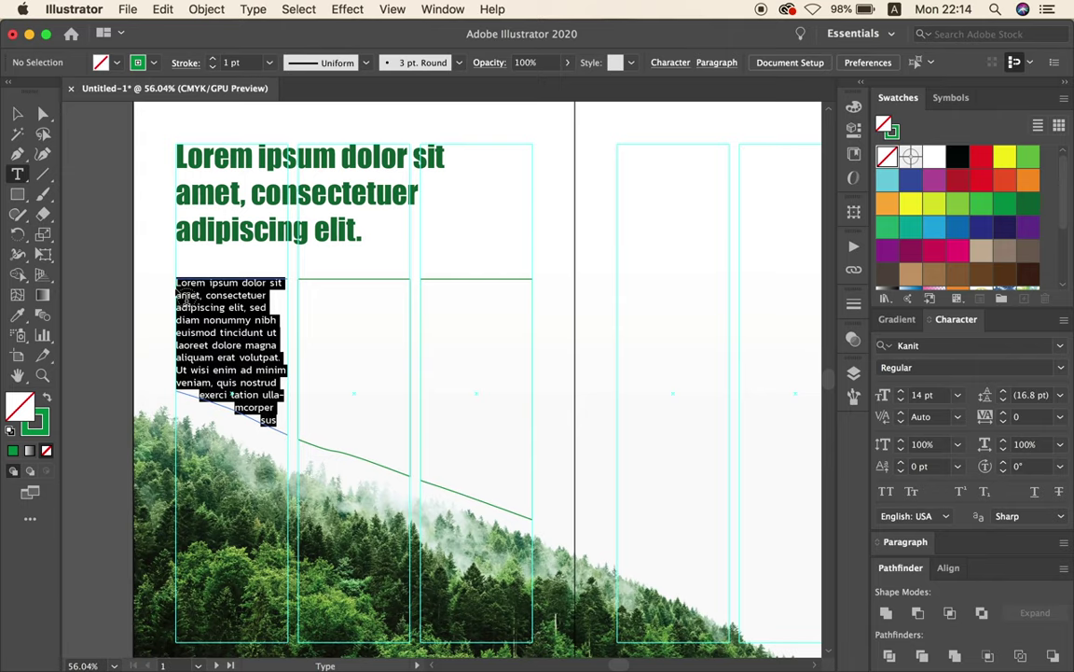
left_click(309, 299)
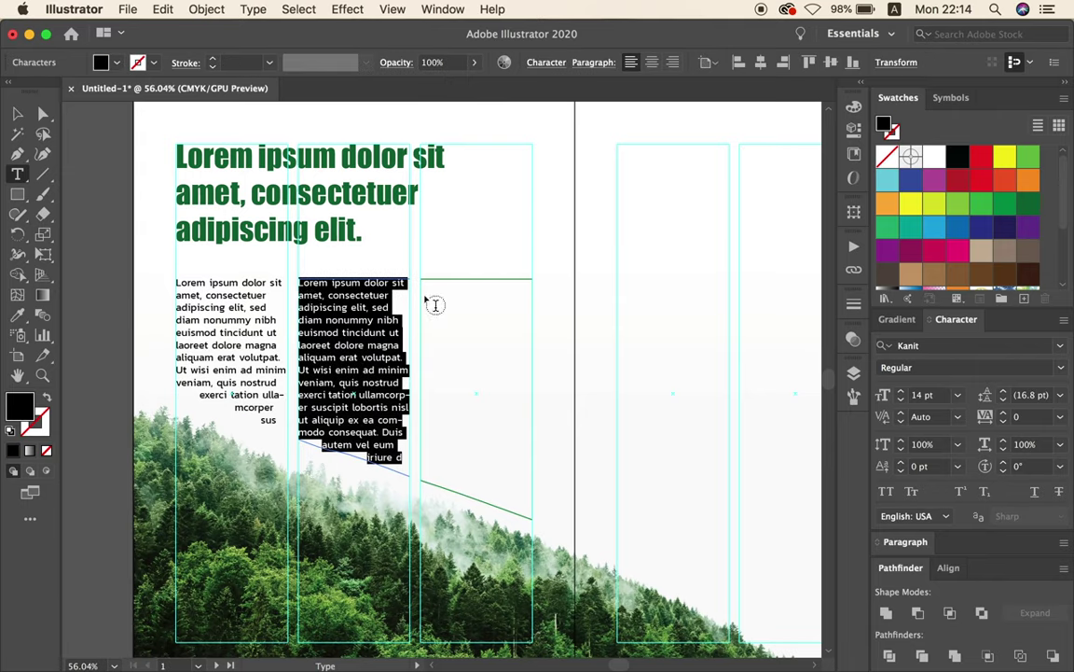
left_click(435, 304)
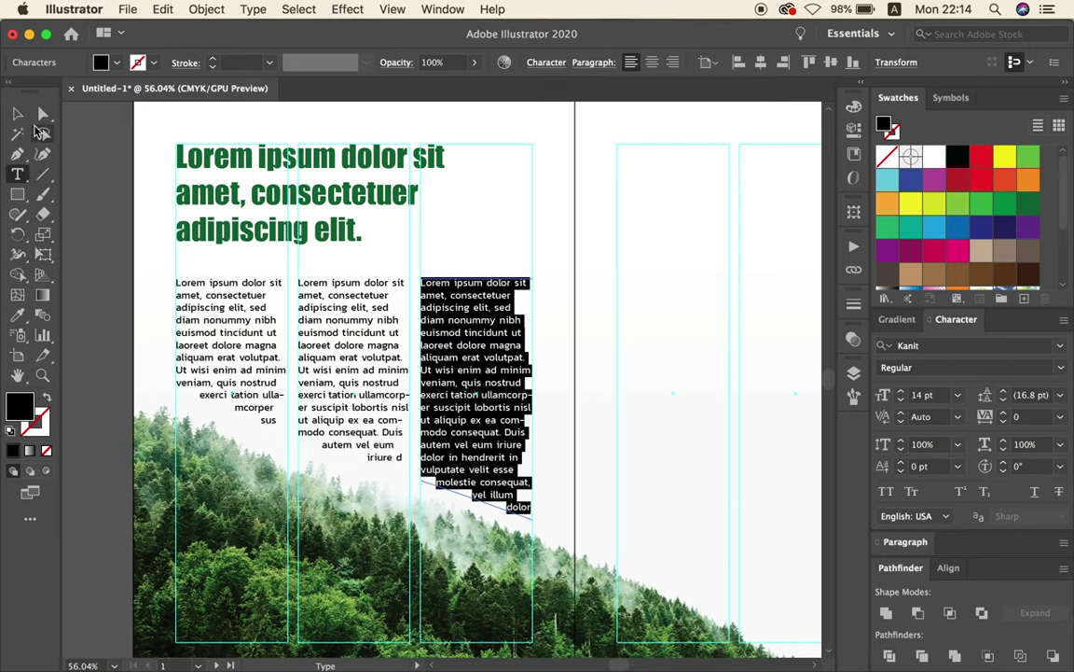
left_click(17, 113)
Justify the three text columns with the last line aligned left.
left_click(238, 328, "shift")
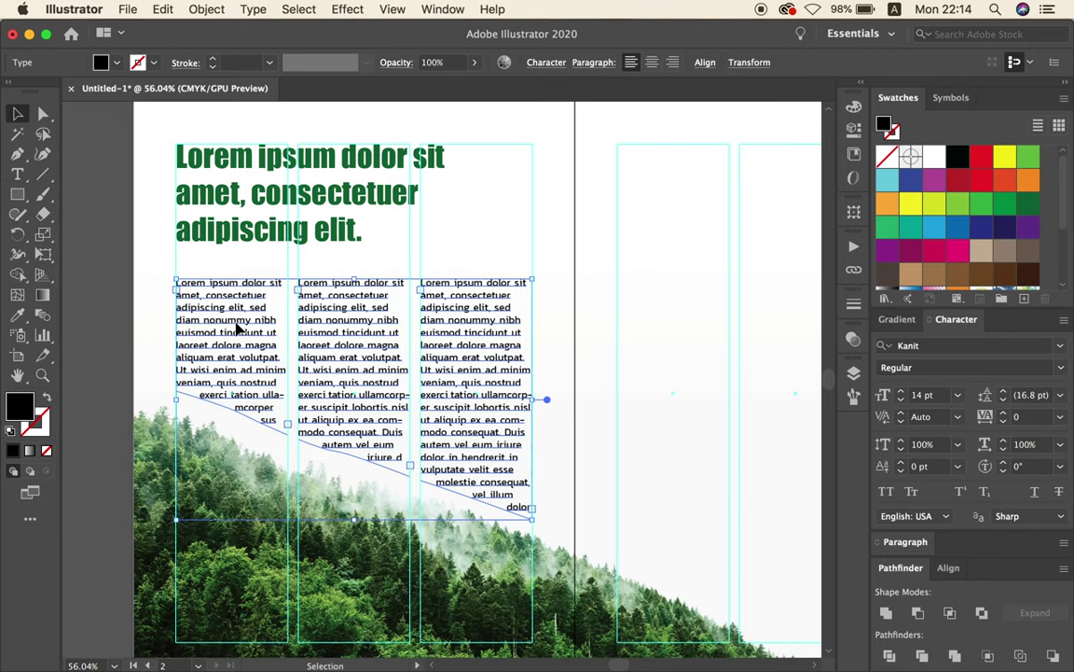
left_click(924, 546)
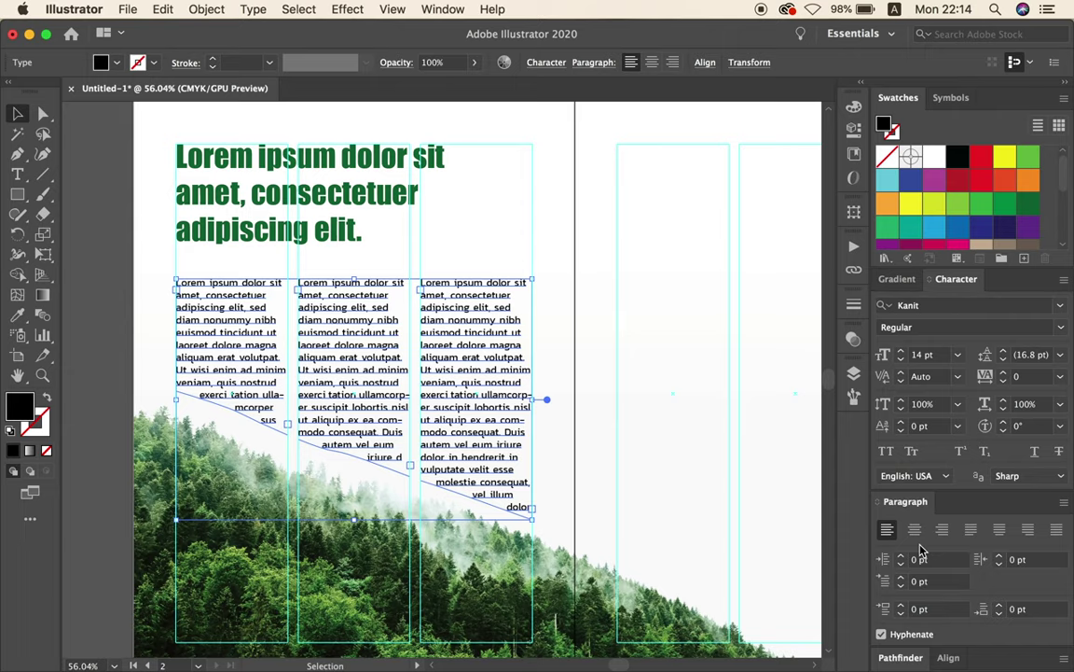
left_click(970, 530)
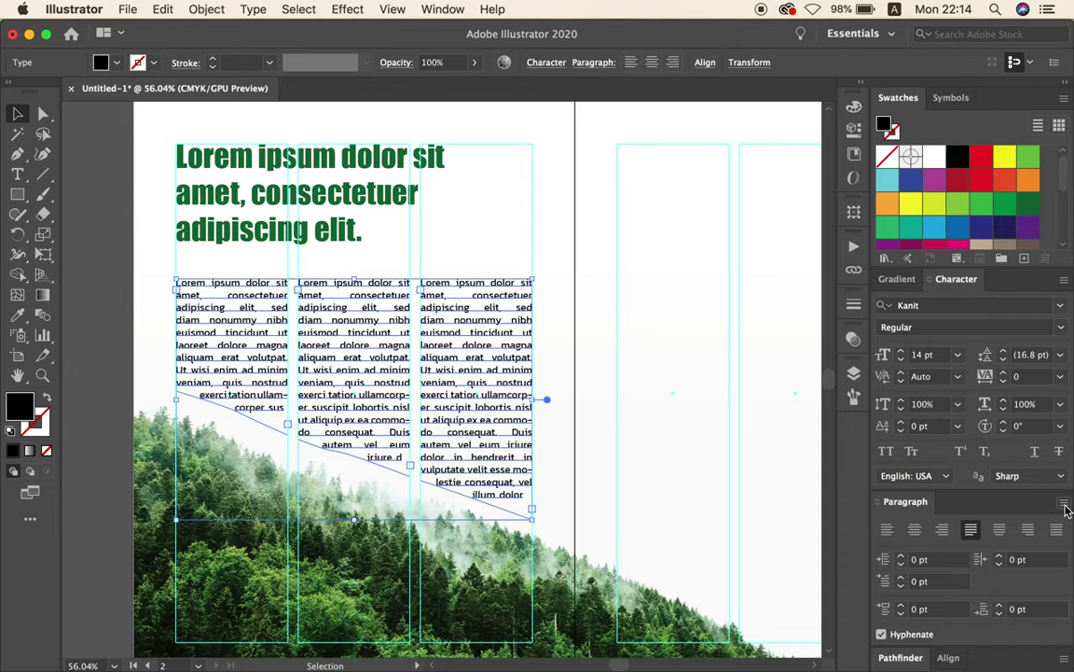
Set justification word spacing to 75–150% and letter spacing to -5–25%.
left_click(1064, 505)
left_click(1033, 533)
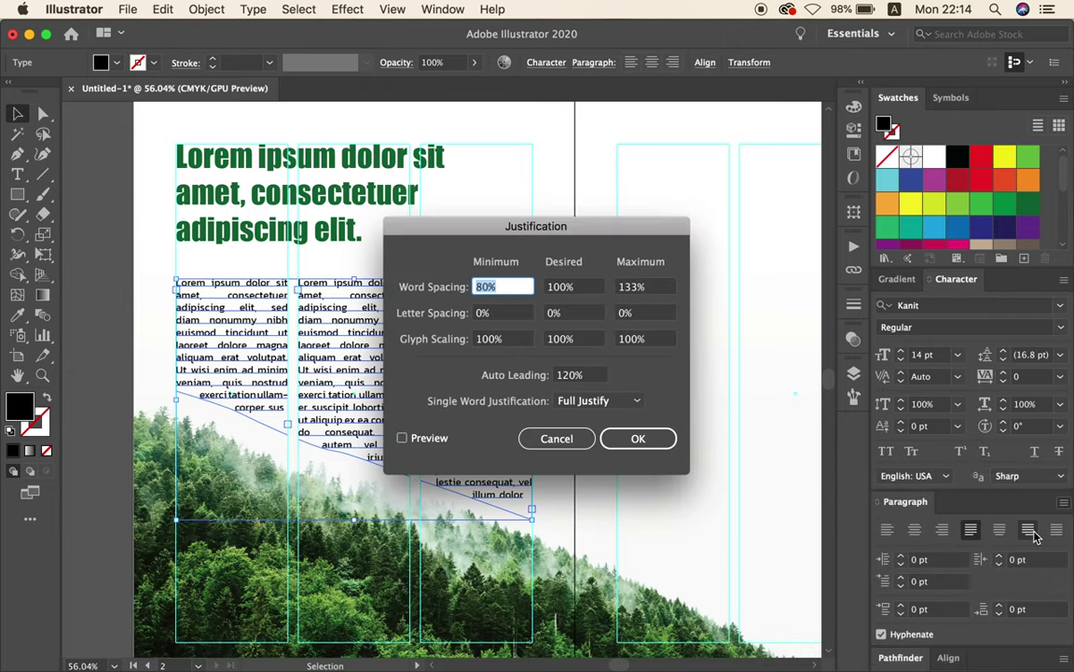
left_click_drag(555, 228, 732, 224)
type("75")
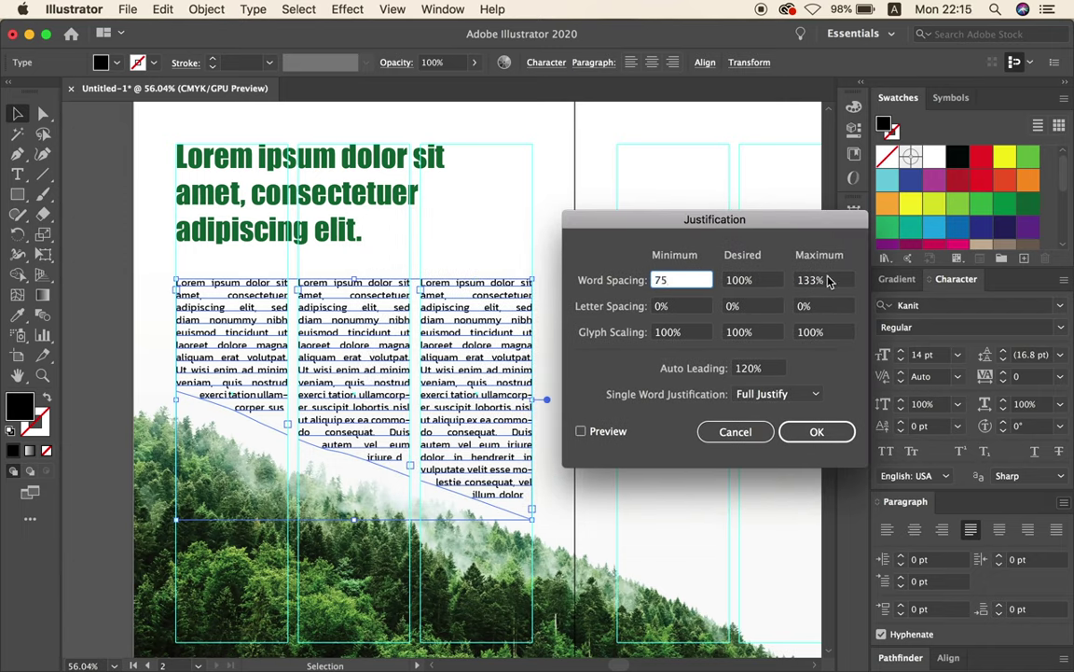
left_click(828, 280)
type("150")
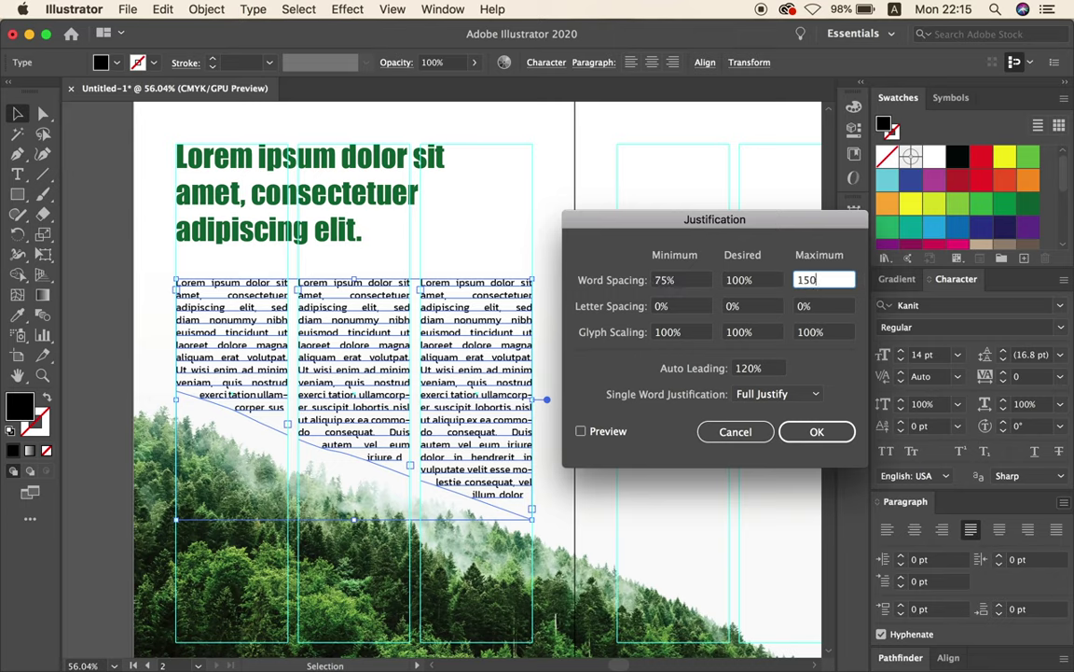
left_click(657, 305)
type("-5")
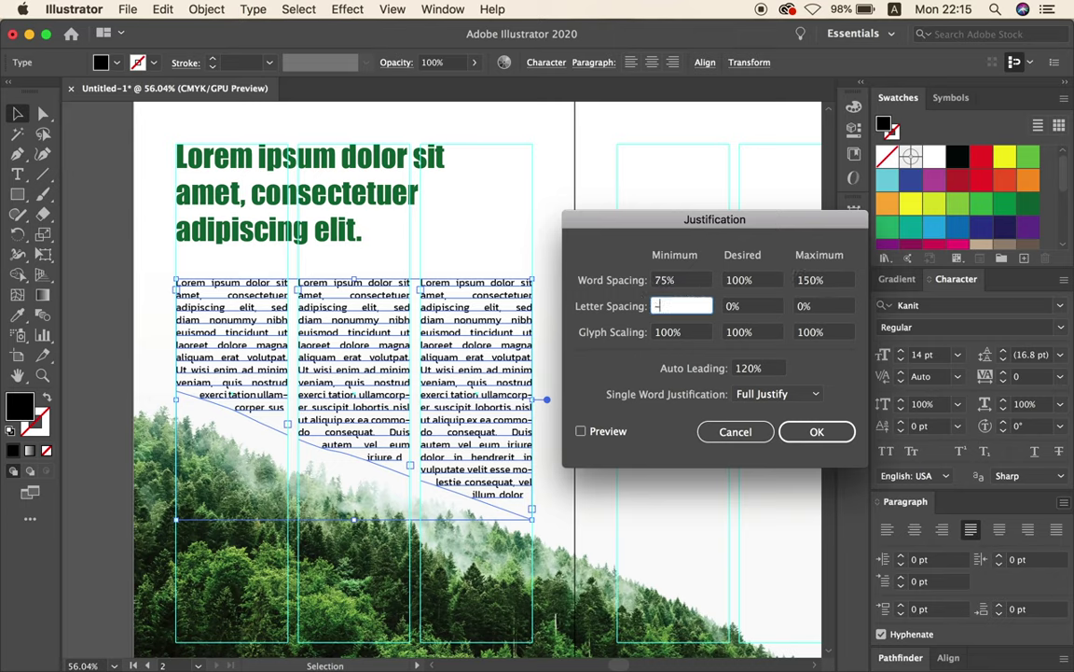
left_click(833, 309)
type("25")
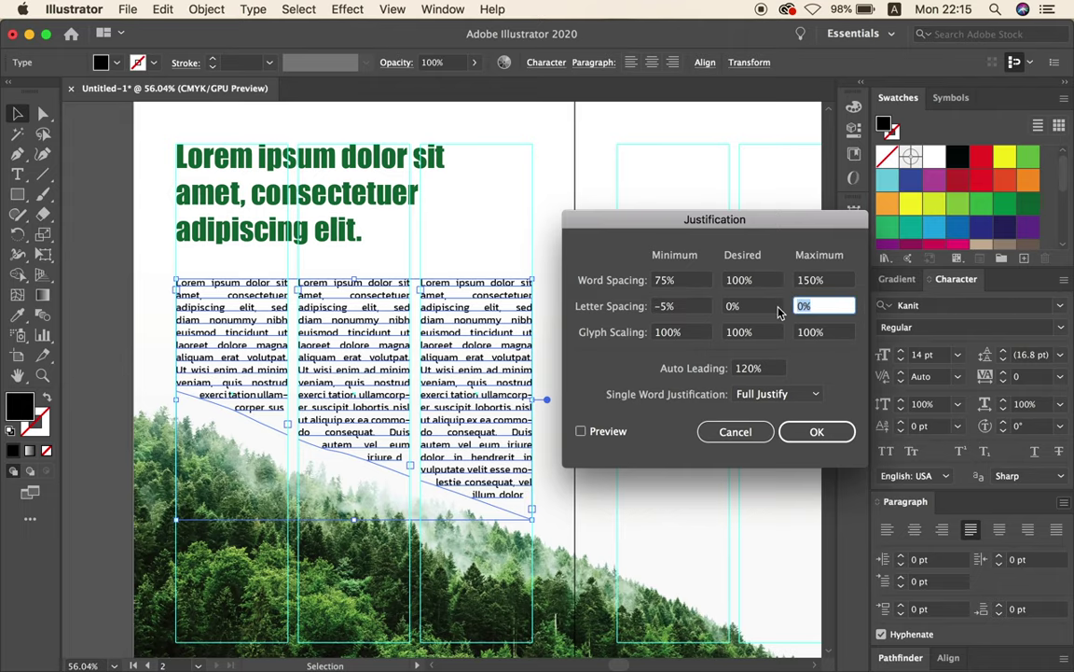
left_click(816, 431)
Zoom out and center both pages of the spread in view.
left_click(623, 374)
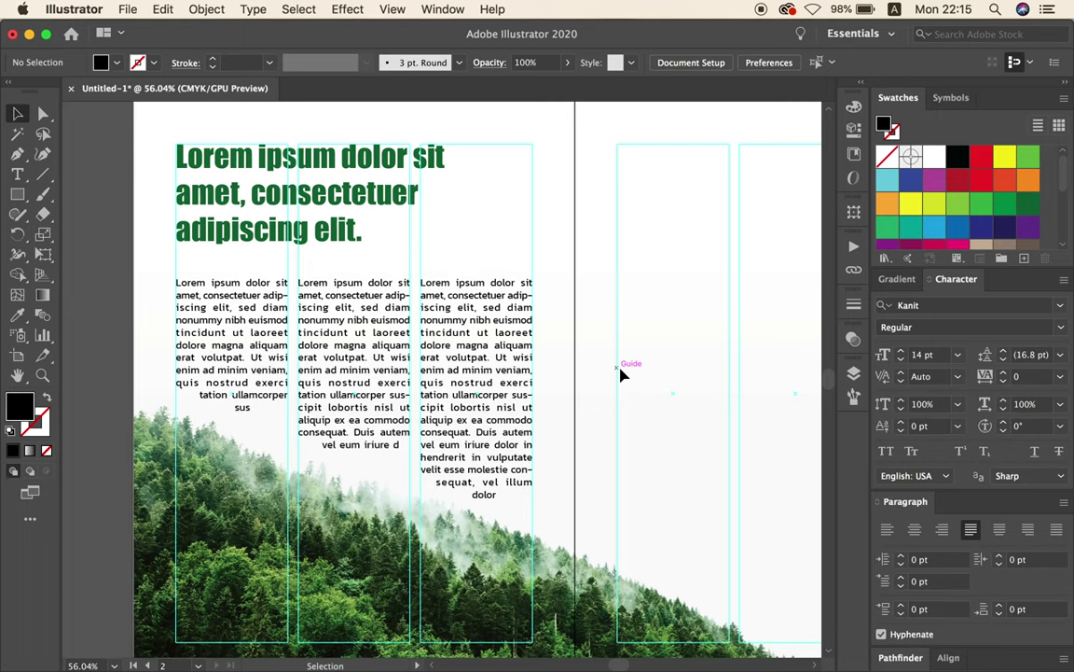
left_click(621, 374, "alt+super")
left_click(542, 374, "alt+super")
mouse_move(622, 370)
left_mouse_down()
mouse_move(508, 374)
mouse_move(495, 364)
left_mouse_up()
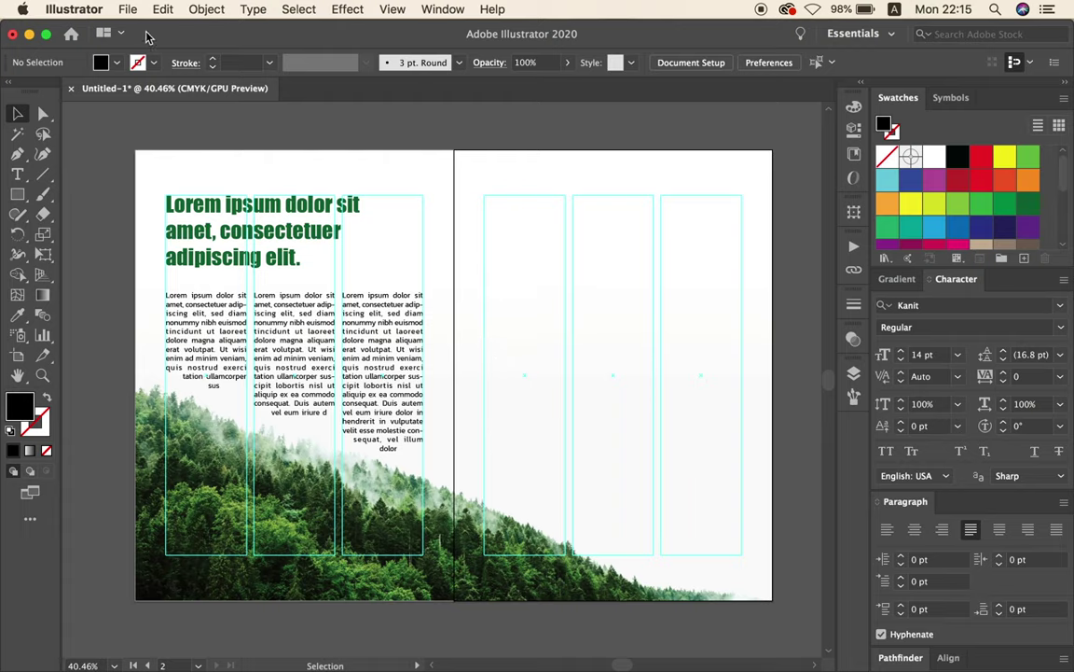
left_click(128, 10)
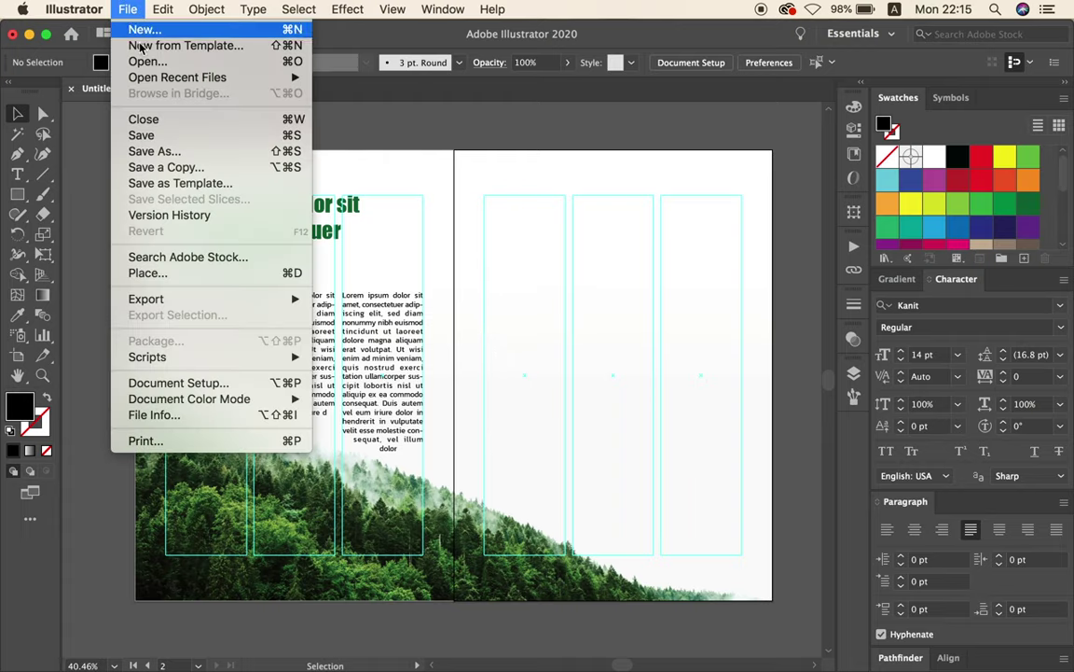
Place 7462.jpg and size it across the top of the right page.
left_click(159, 272)
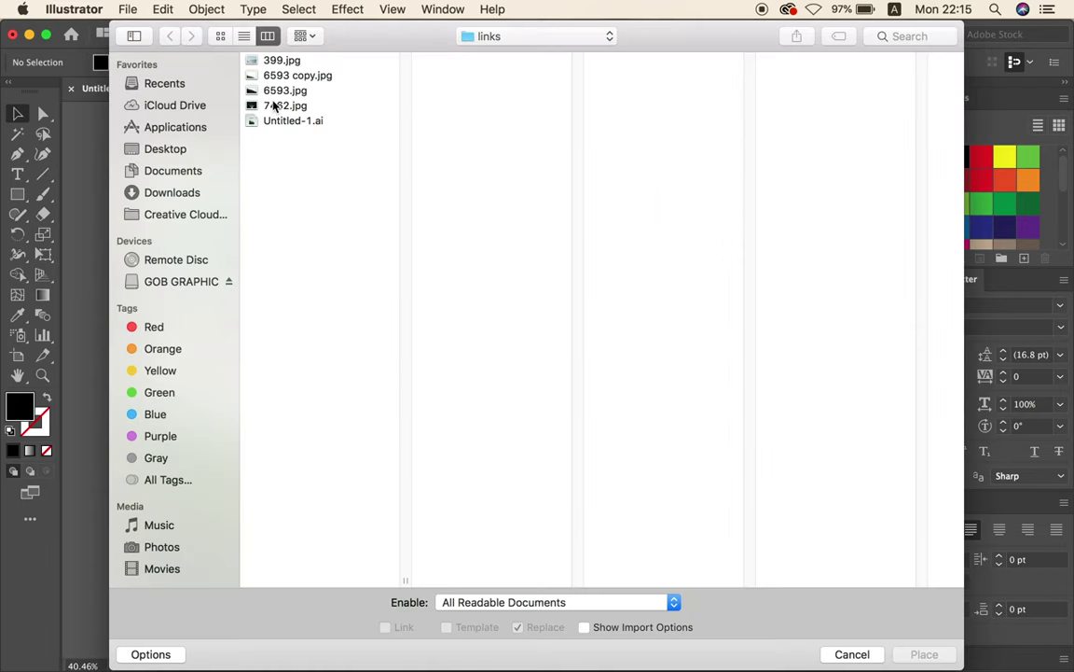
left_click(275, 108)
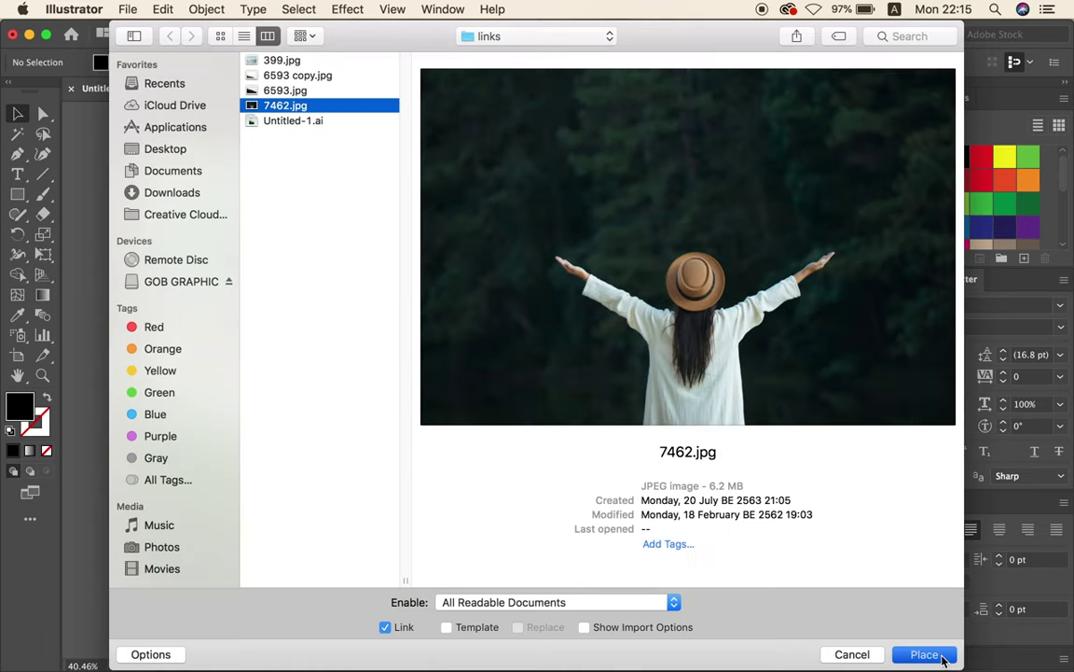
left_click(942, 656)
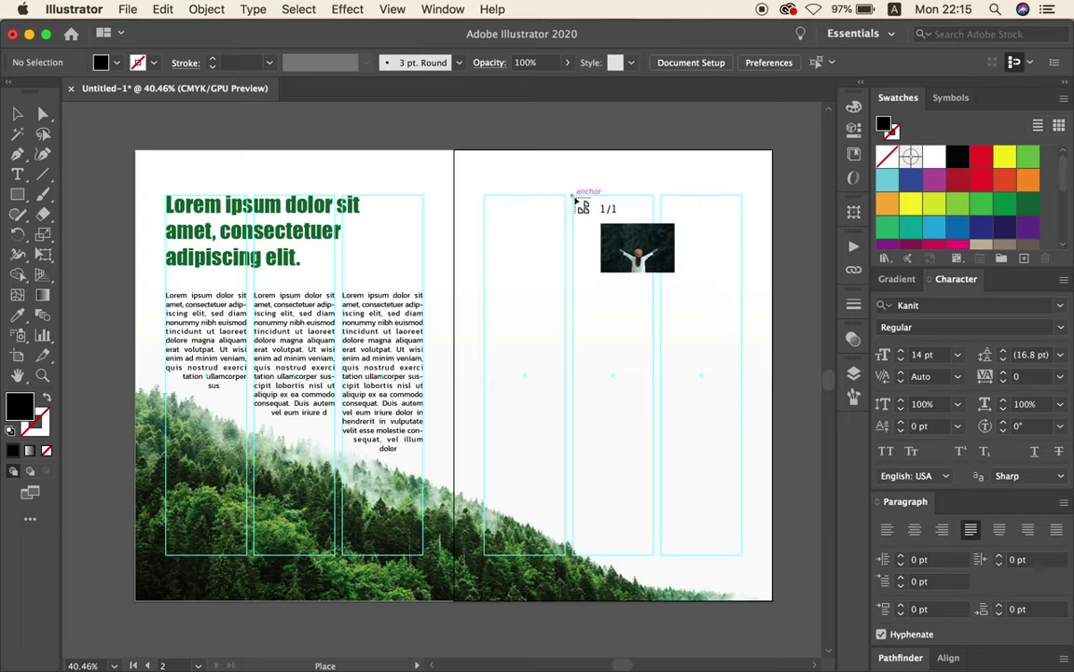
left_click_drag(576, 198, 773, 367)
left_click(675, 369)
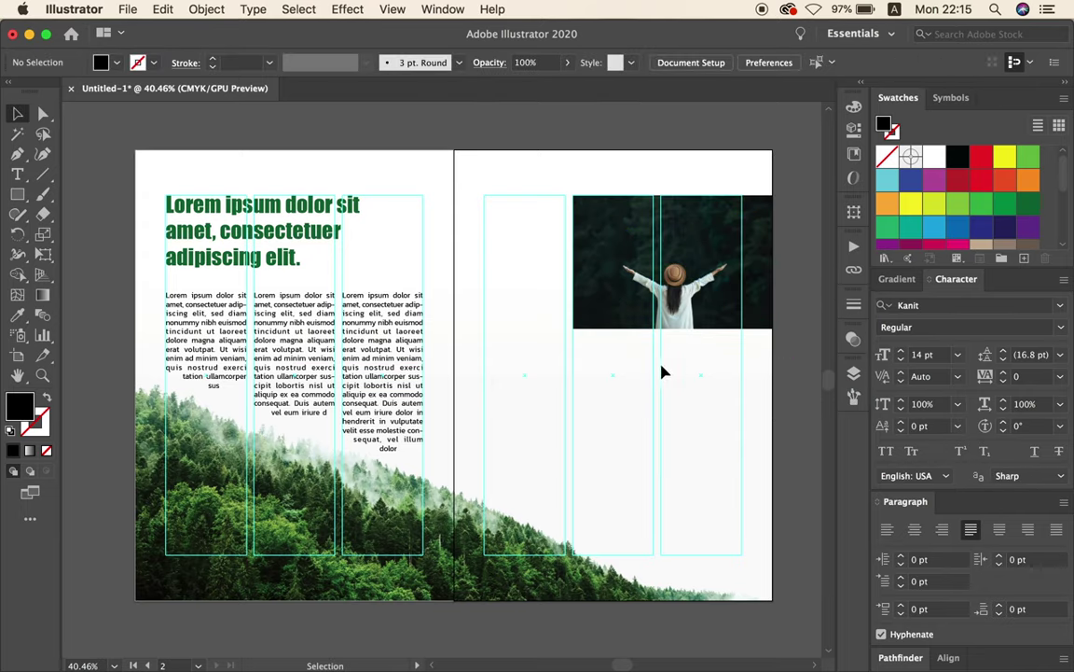
mouse_move(595, 372)
left_mouse_down()
mouse_move(613, 396)
mouse_move(611, 388)
left_mouse_up()
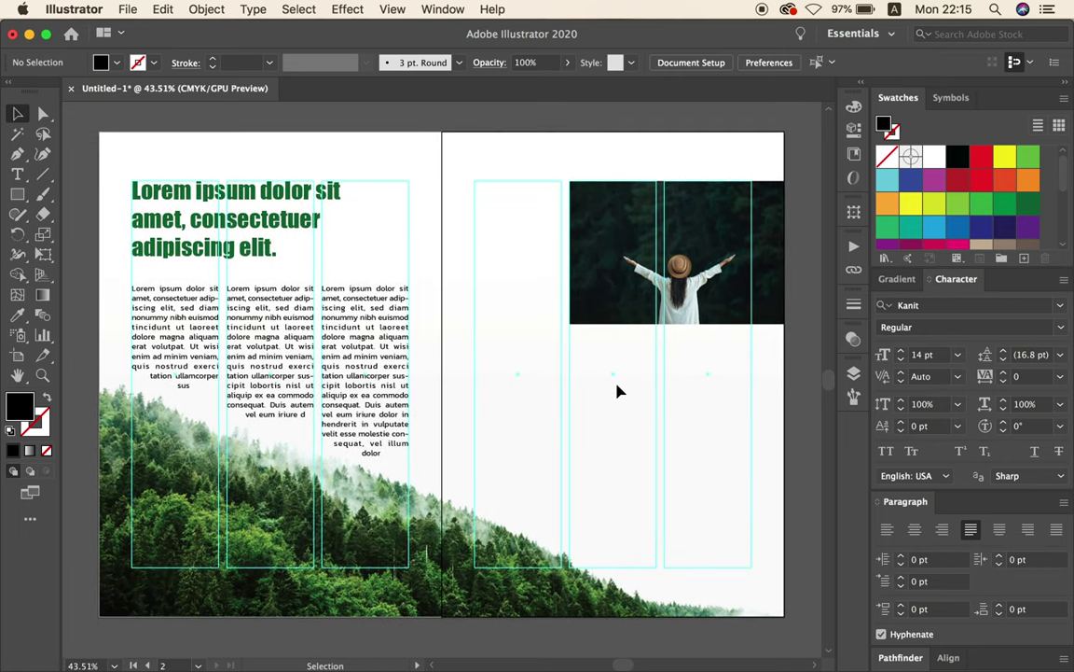
Draw a left-aligned Kanit Italic 18 pt text frame in the right page's first column.
left_click(18, 177)
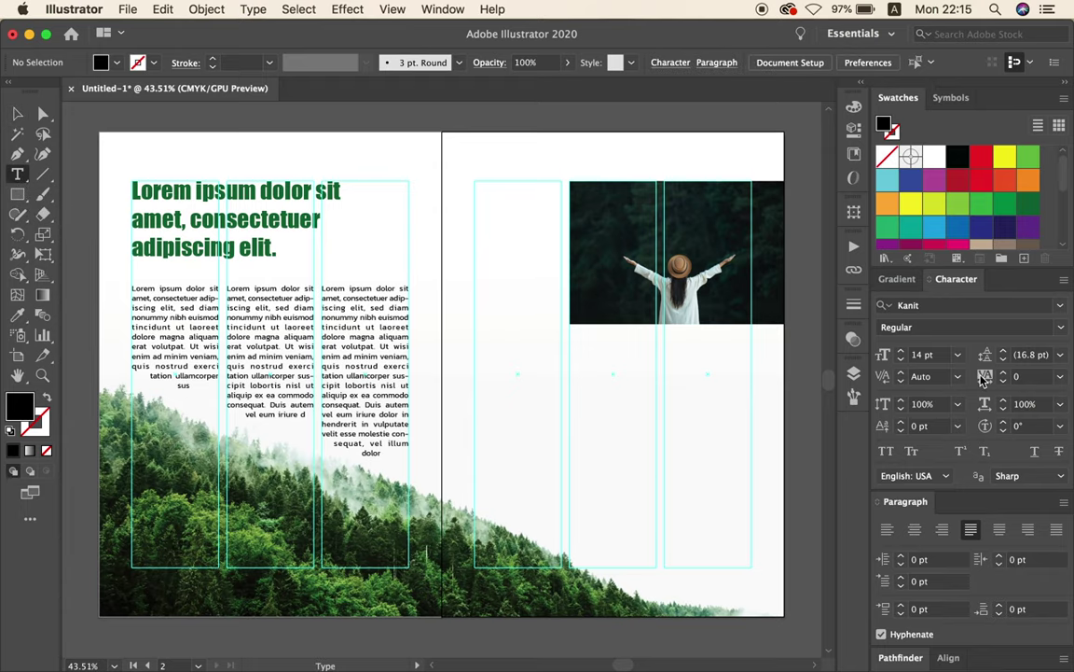
left_click(902, 352)
left_click(902, 351)
left_click(902, 352)
left_click(1052, 328)
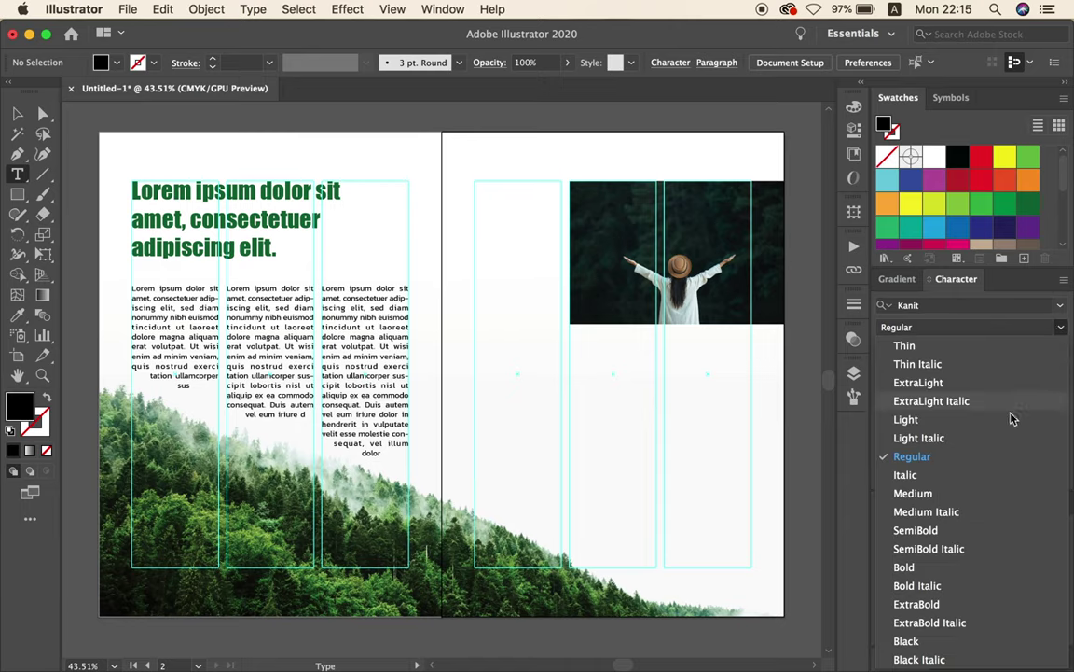
left_click(986, 478)
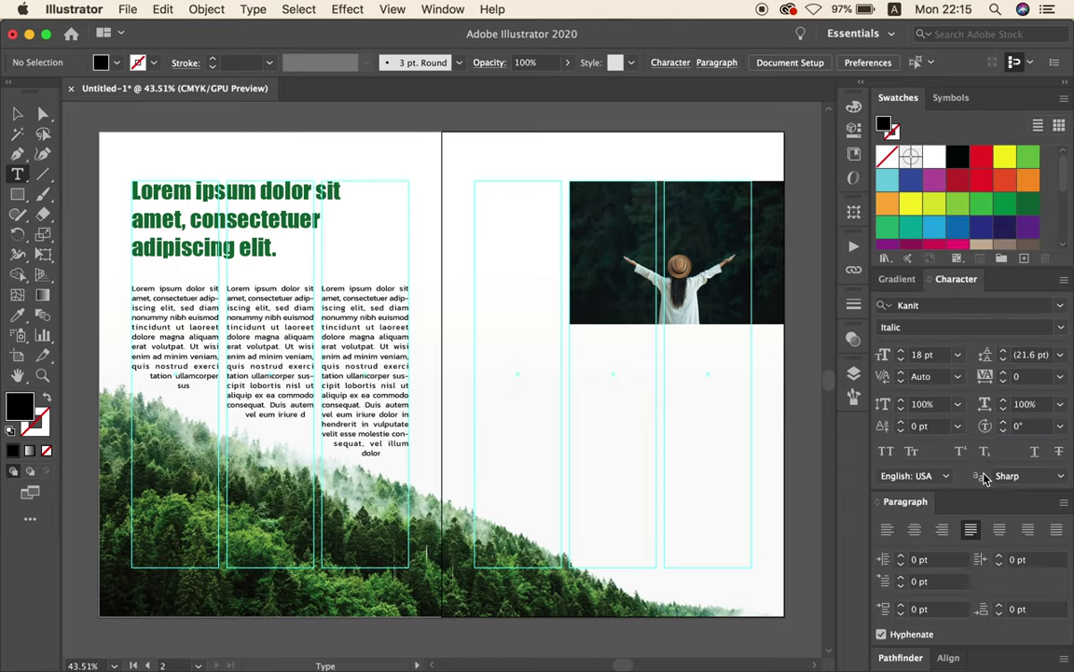
left_click_drag(474, 181, 559, 322)
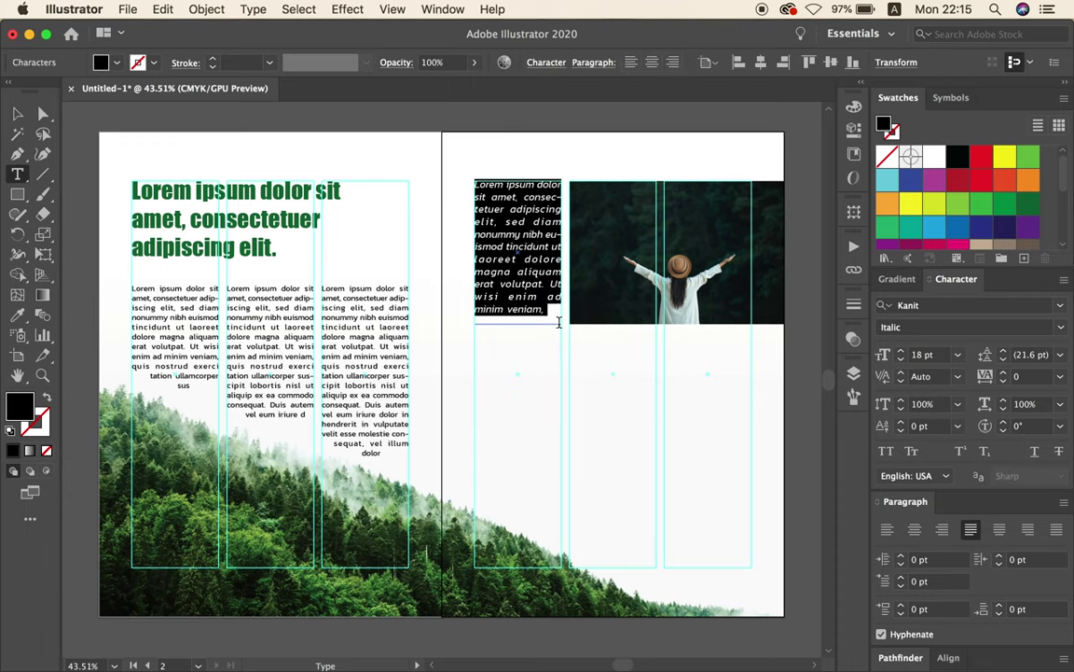
key("Escape")
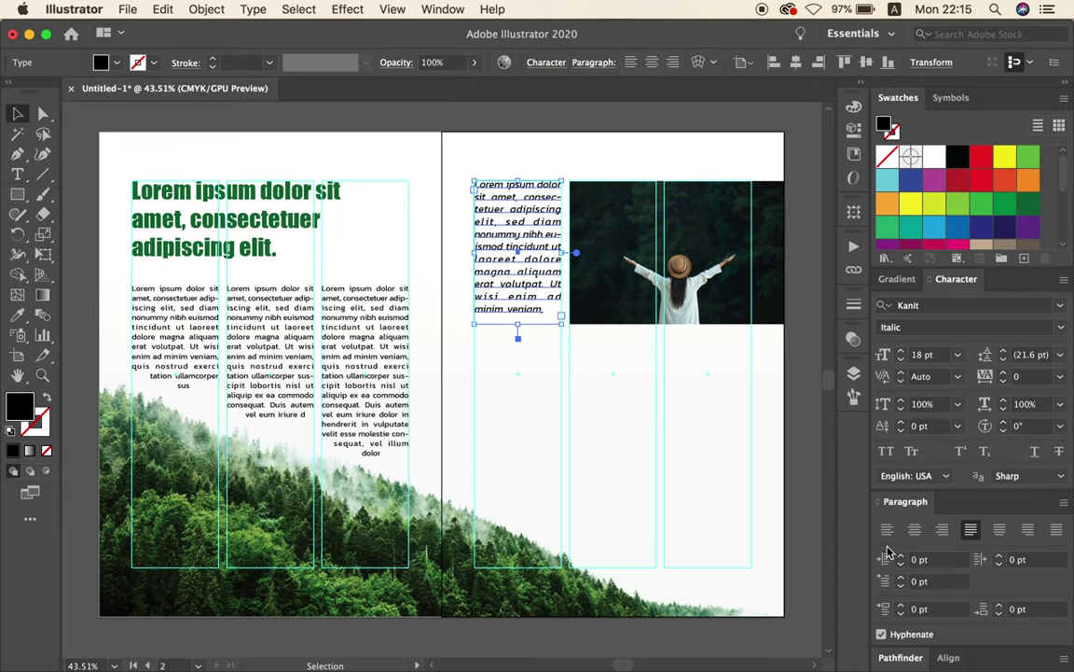
left_click(887, 529)
Raise the text to 20 pt, lengthen the frame, and replace everything from 'nibh' onward with a period.
left_click_drag(544, 278, 590, 307)
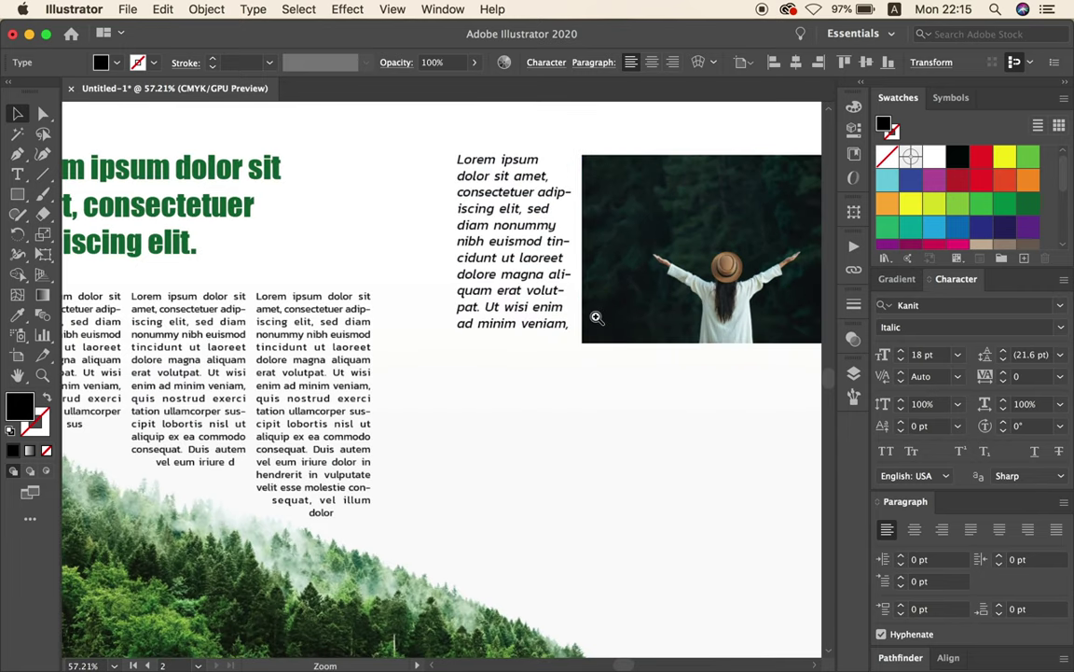
left_click(901, 354)
left_click(900, 355)
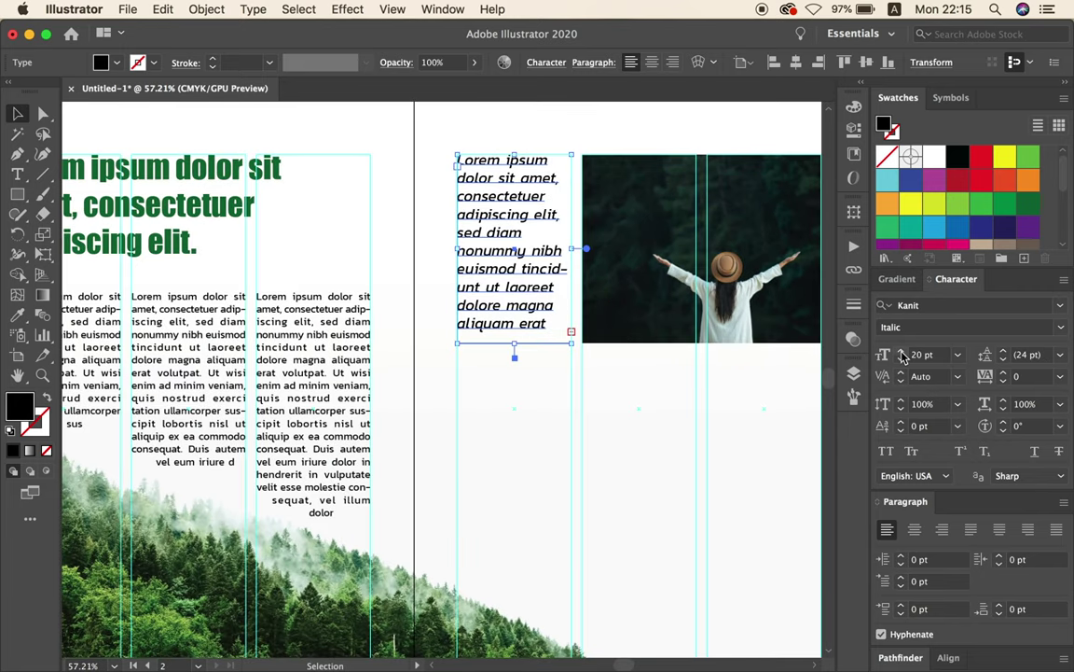
left_click_drag(515, 356, 519, 463)
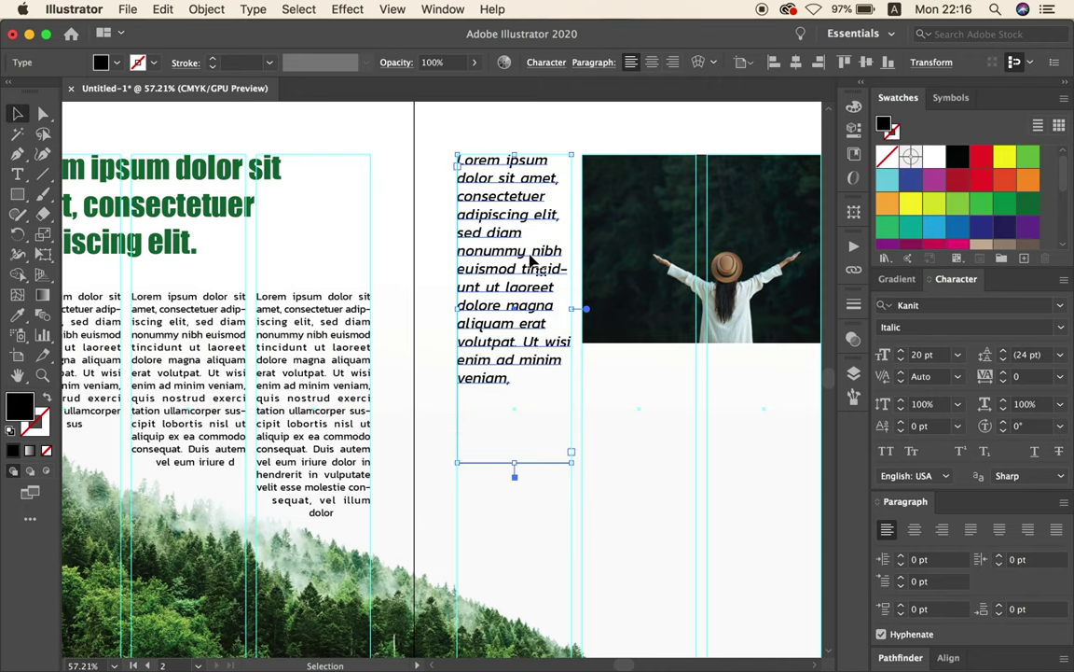
double_click(530, 259)
left_click_drag(529, 251, 564, 386)
type(".")
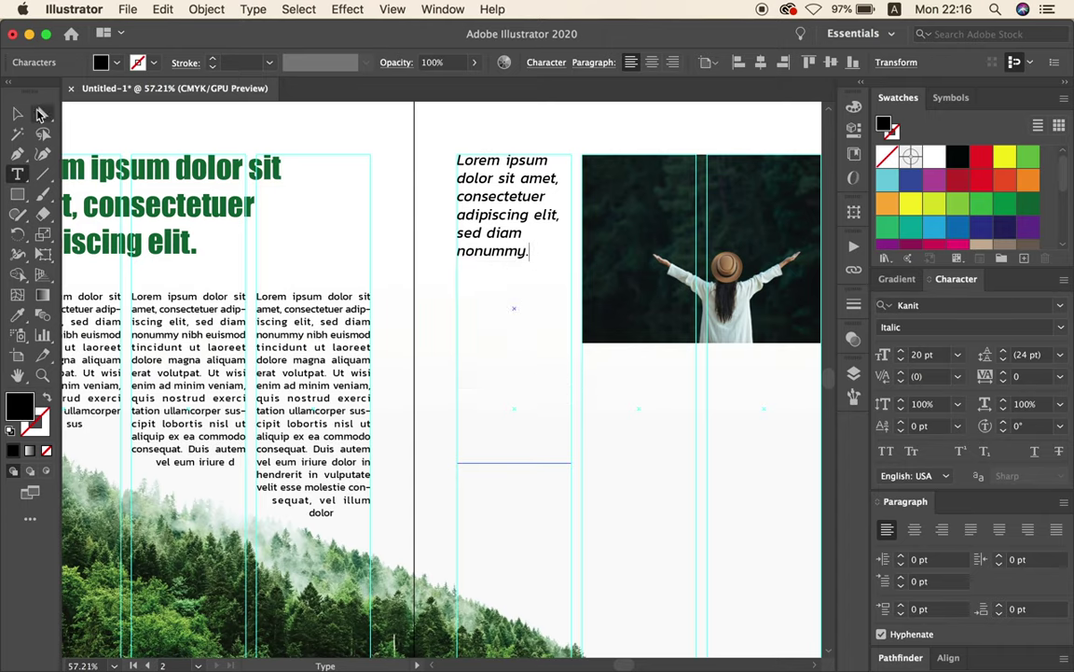
Enlarge the text to 22 pt, shrink the frame to fit, and color it dark green.
left_click(16, 113)
left_click(901, 353)
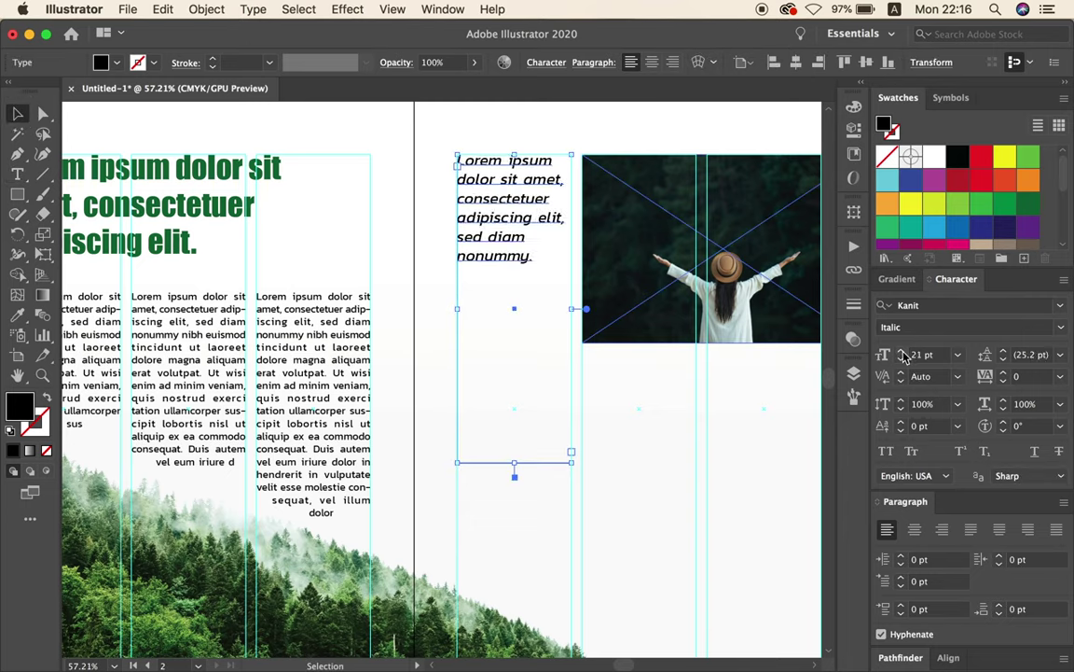
left_click(902, 352)
left_click_drag(515, 463, 515, 283)
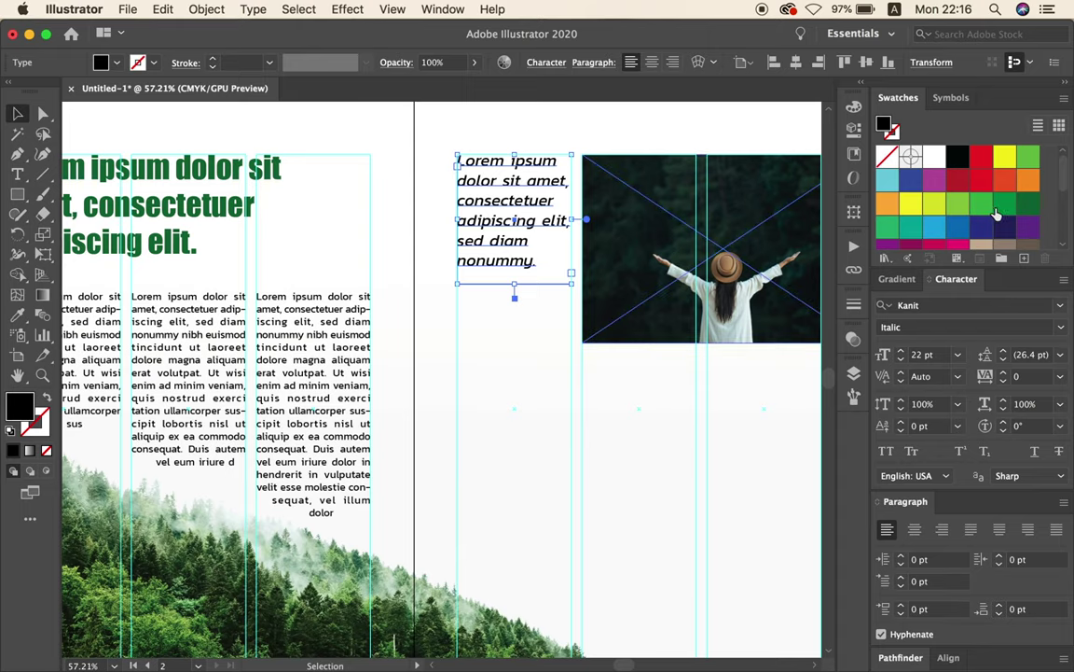
left_click(1025, 205)
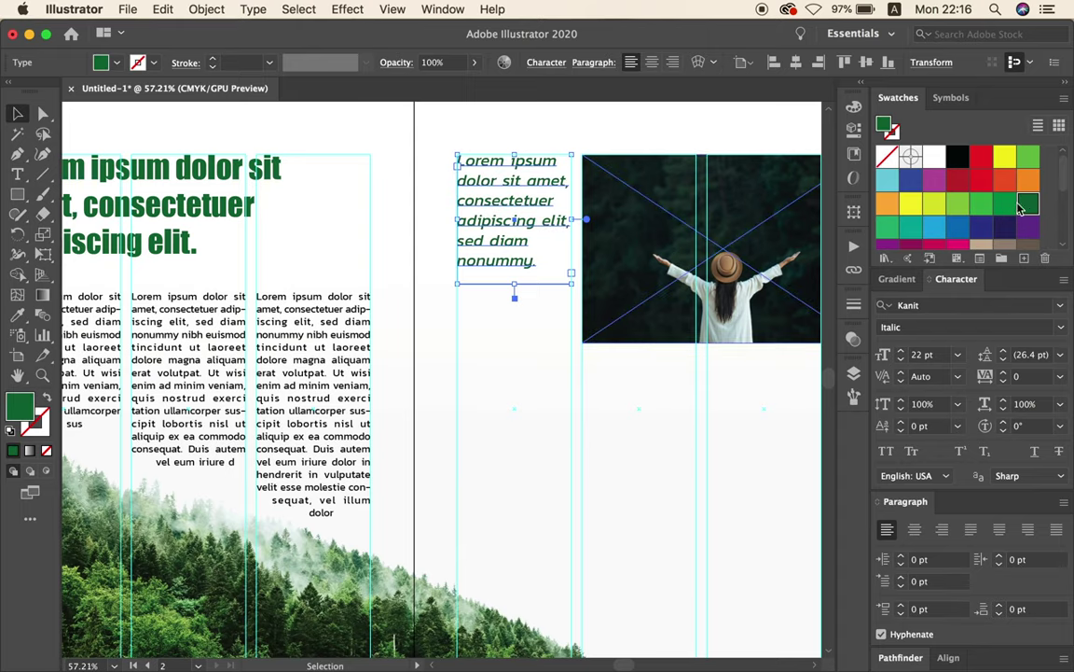
left_click(541, 395)
mouse_move(539, 396)
left_mouse_down()
mouse_move(514, 411)
mouse_move(513, 377)
left_mouse_up()
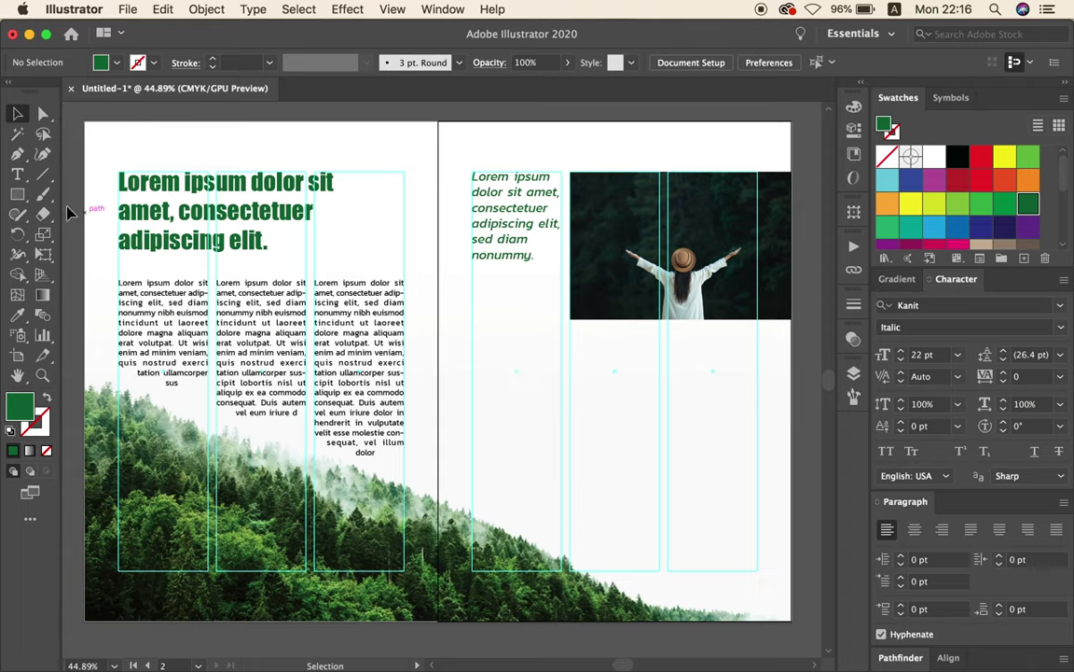
Set the type font to Impact and draw a text frame under the photo in column two.
left_click(16, 173)
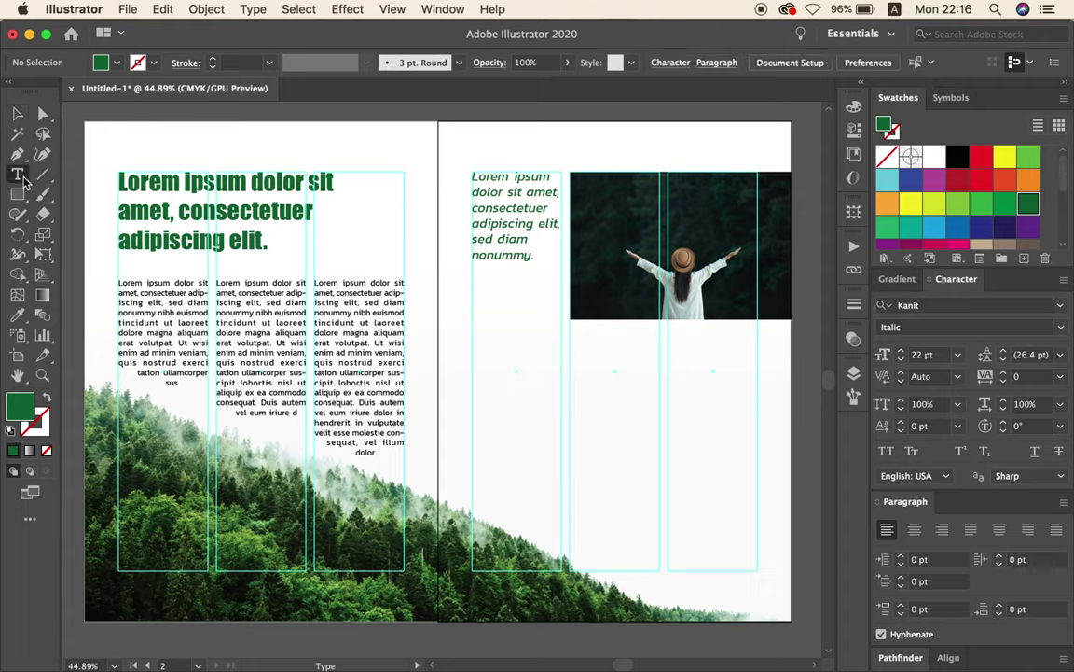
left_click(1061, 328)
left_click(1063, 329)
left_click(1061, 307)
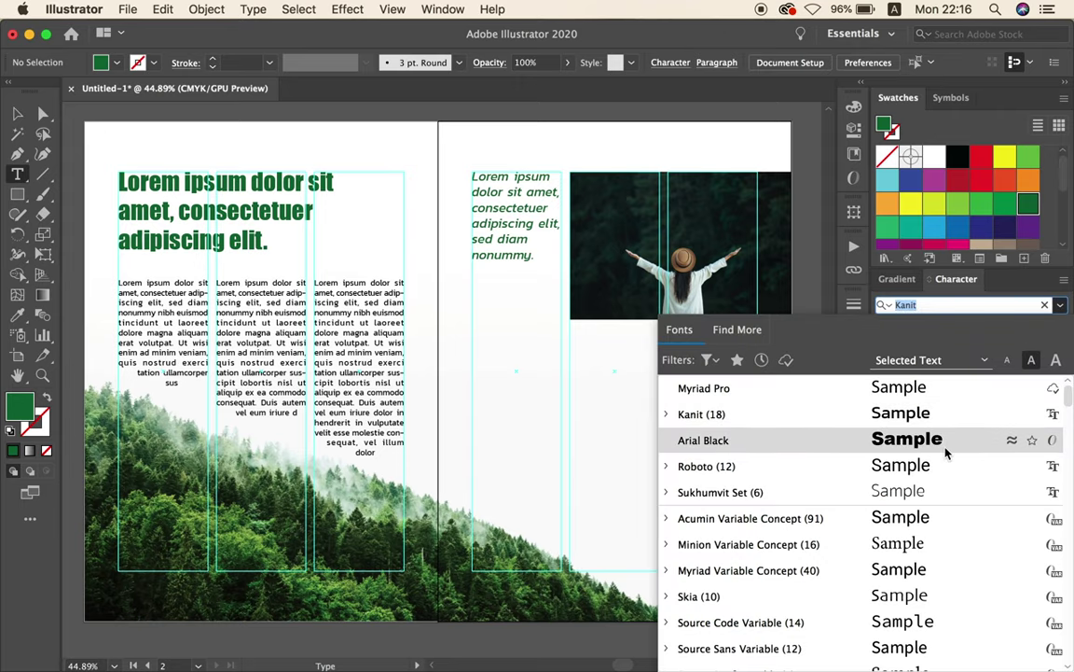
scroll(946, 453, "down", 5)
scroll(945, 453, "down", 2)
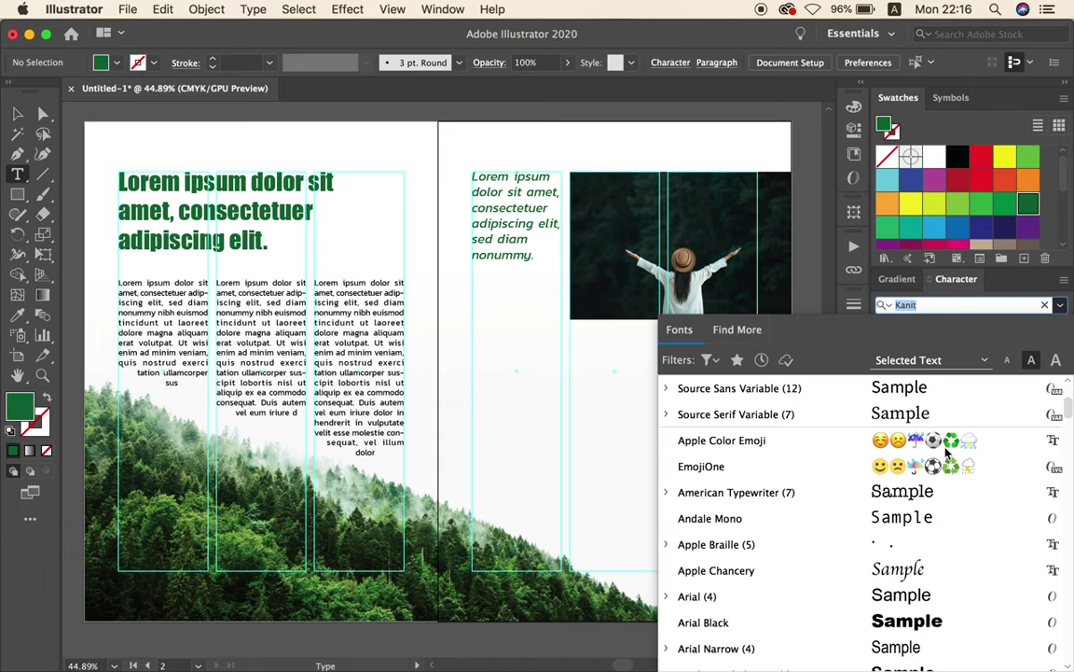
scroll(946, 452, "down", 1)
scroll(946, 453, "down", 3)
scroll(946, 452, "down", 3)
scroll(946, 453, "down", 3)
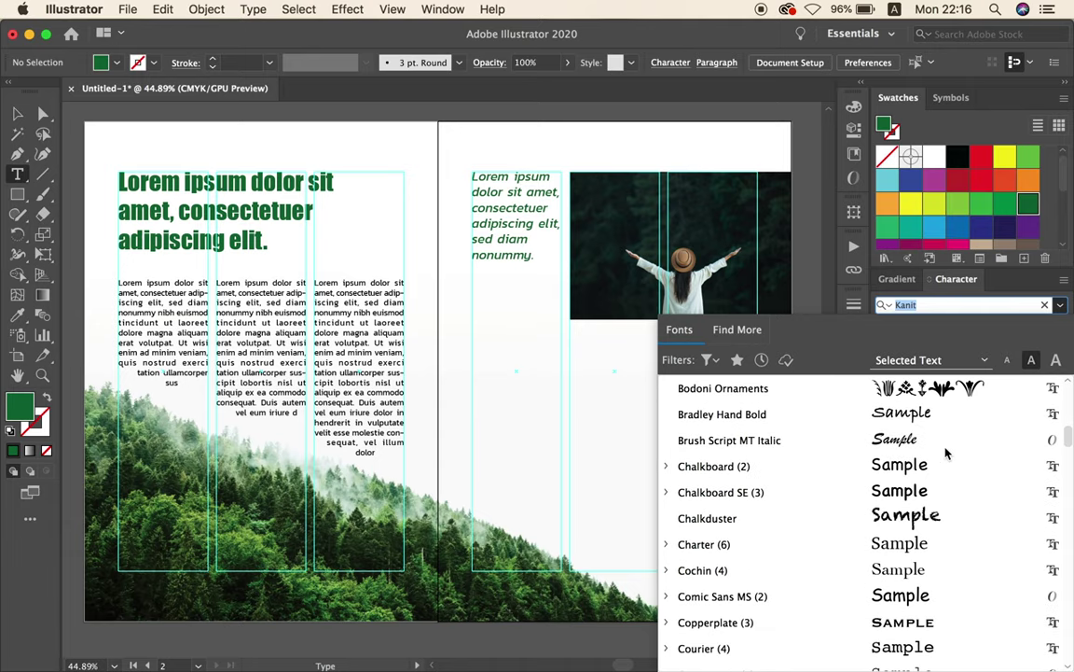
scroll(946, 452, "down", 6)
scroll(945, 452, "down", 4)
scroll(946, 452, "up", 2)
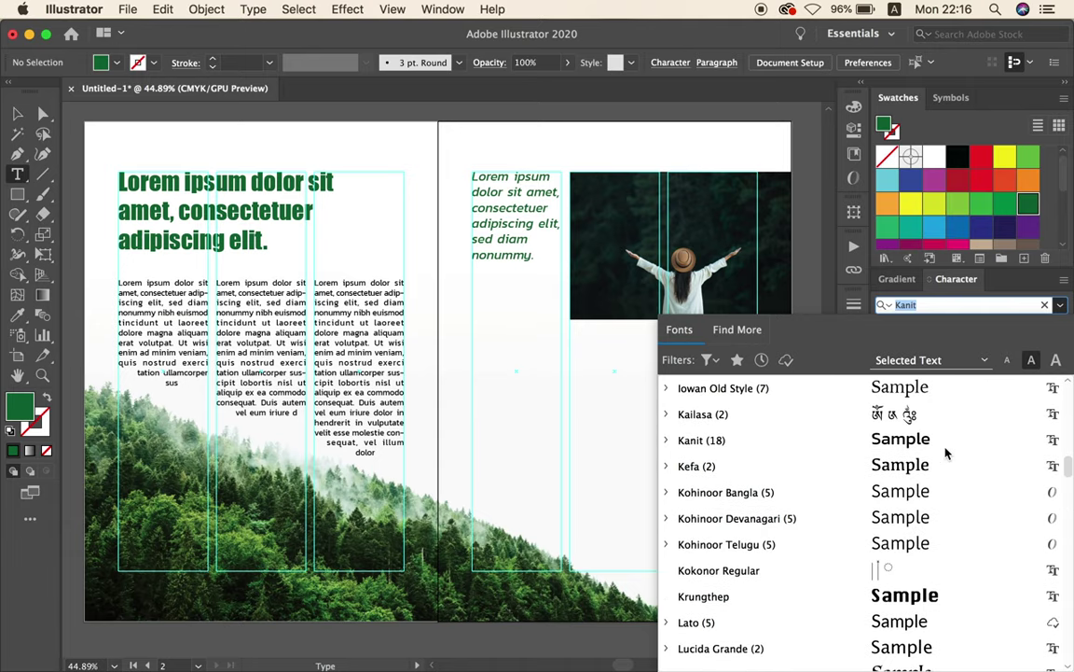
scroll(946, 452, "up", 7)
left_click(709, 544)
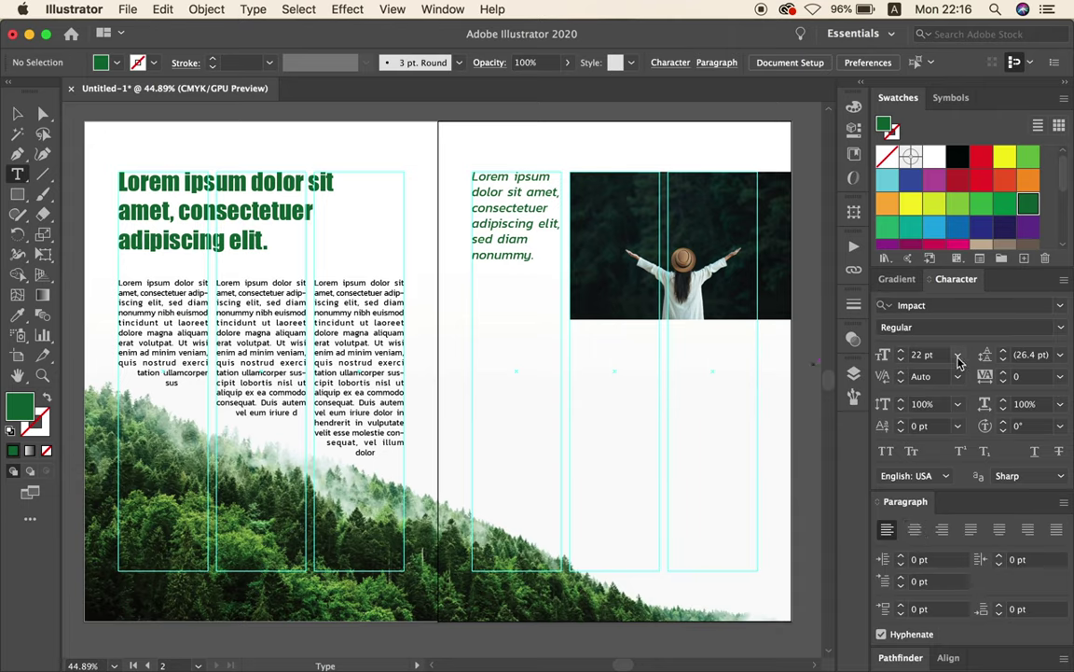
left_click_drag(570, 341, 662, 409)
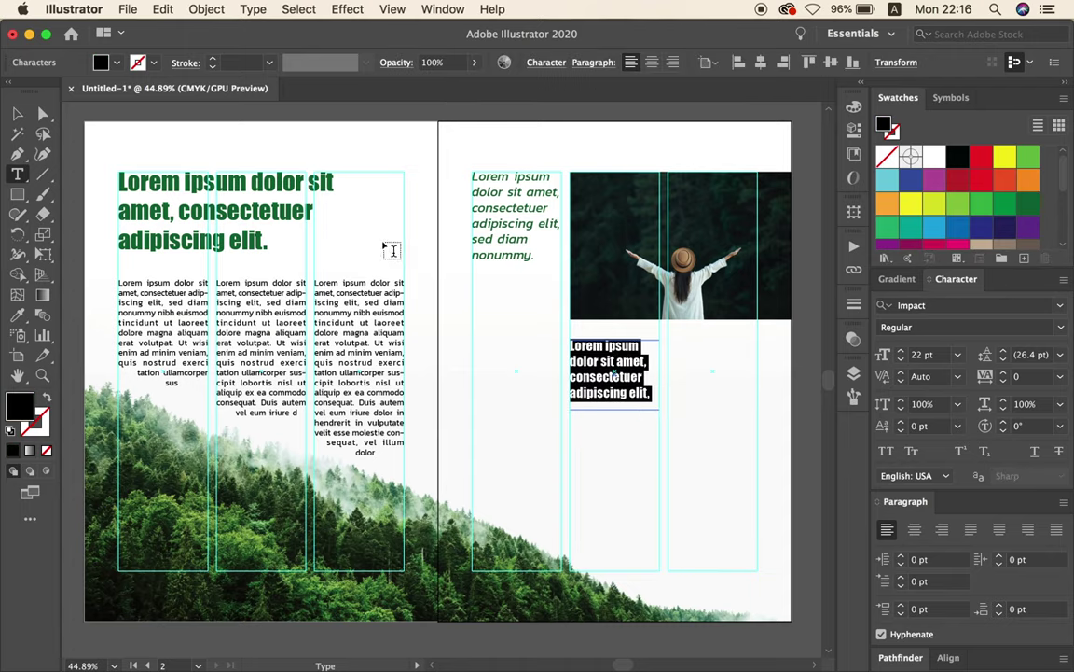
Edit the text to read 'Lorem ipsum dolor sit amet-consectetuer.' by deleting the last line and hyphenating.
left_click(17, 113)
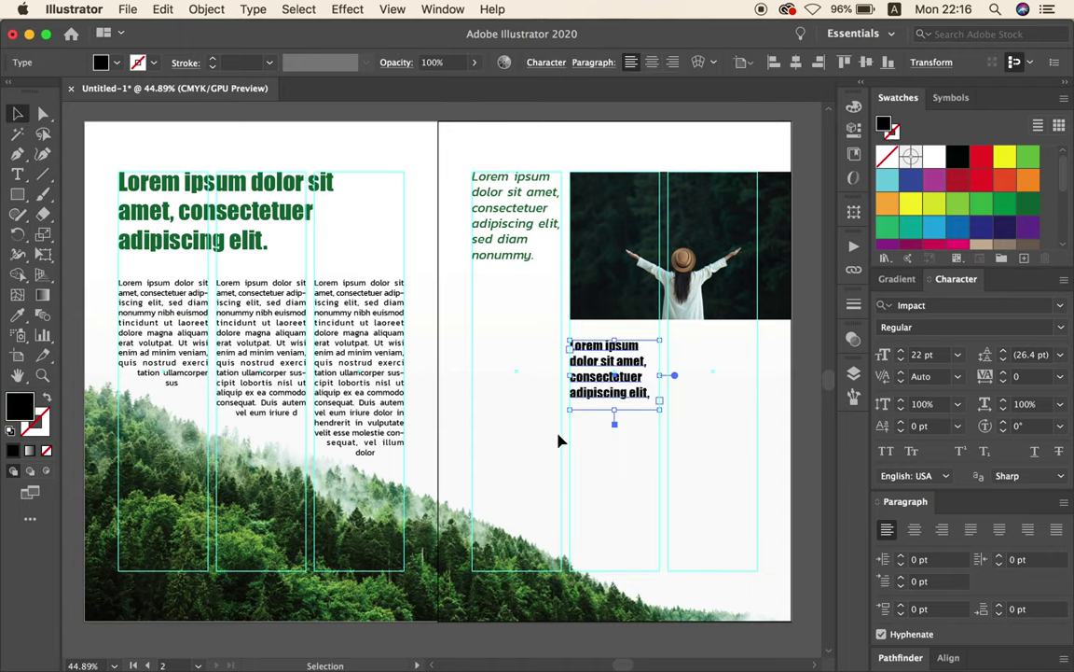
mouse_move(652, 413)
left_mouse_down()
mouse_move(695, 427)
mouse_move(503, 392)
mouse_move(613, 438)
left_mouse_up()
double_click(471, 399)
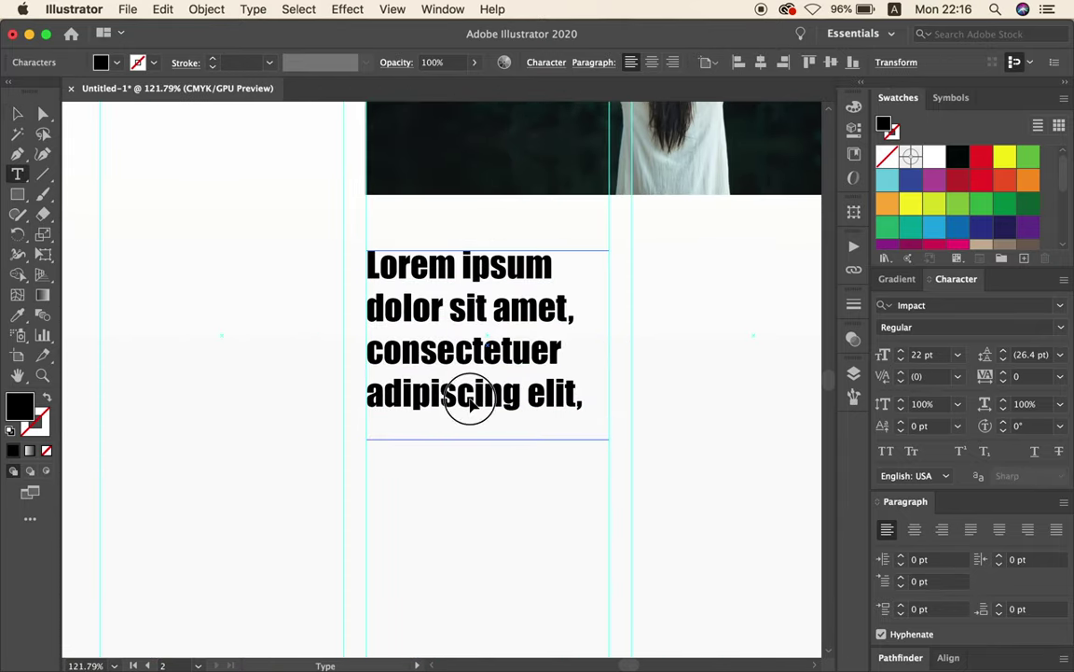
triple_click(471, 399)
left_click(475, 395)
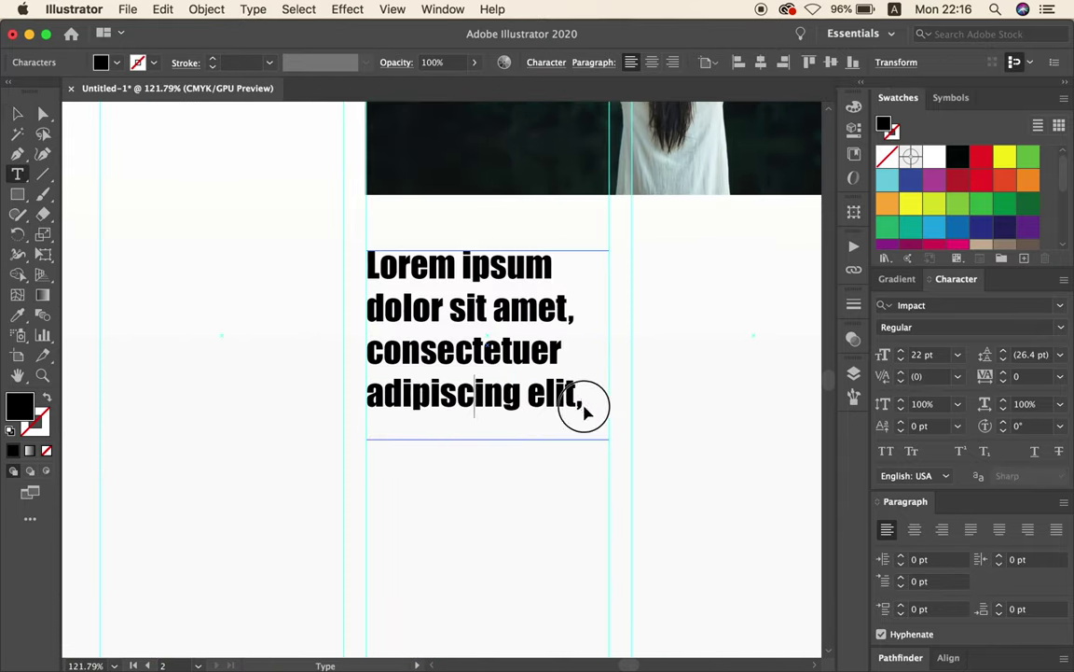
left_click_drag(579, 403, 339, 374)
key("BackSpace")
type(".")
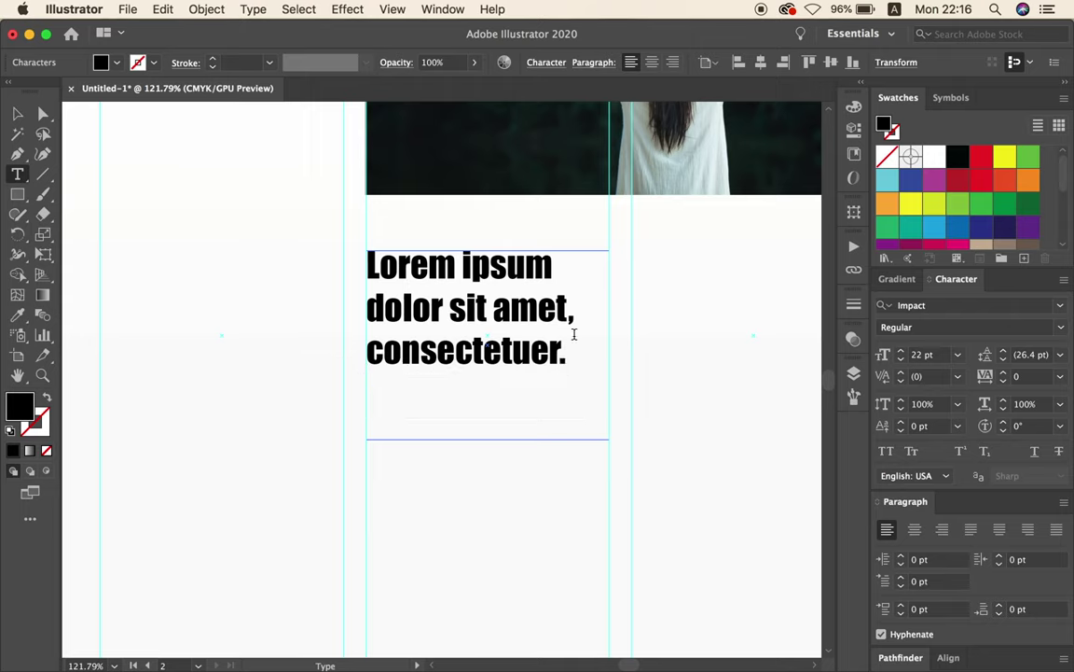
left_click_drag(571, 318, 577, 320)
type("-")
Tighten the frame around the three lines and color the subheading green.
left_click(17, 113)
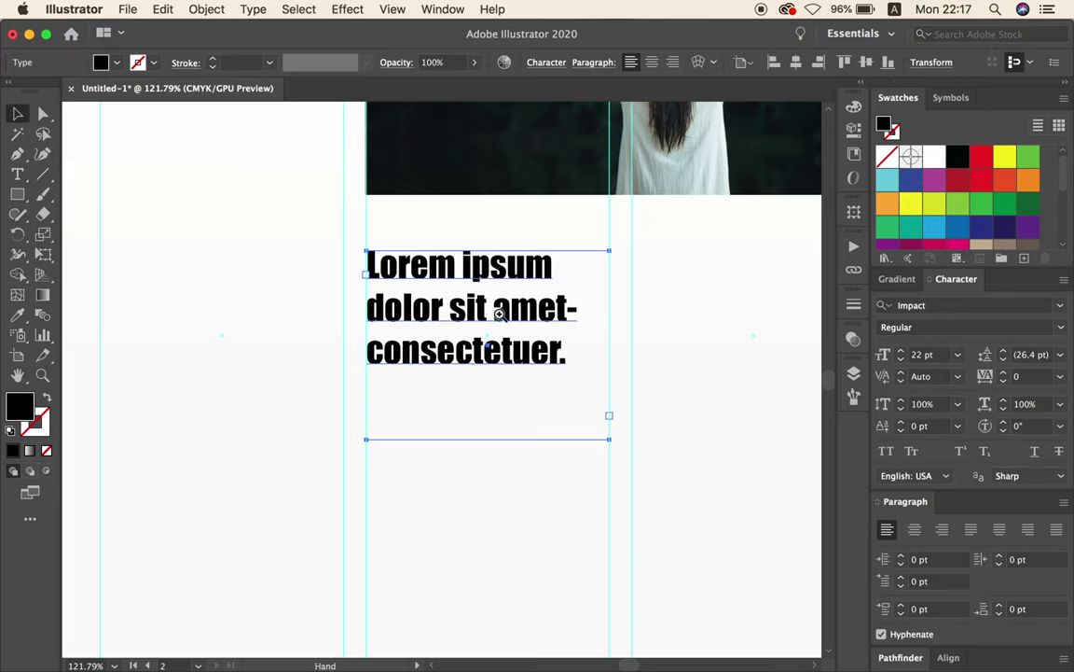
scroll(504, 322, "down", 2)
left_click_drag(491, 416, 491, 371)
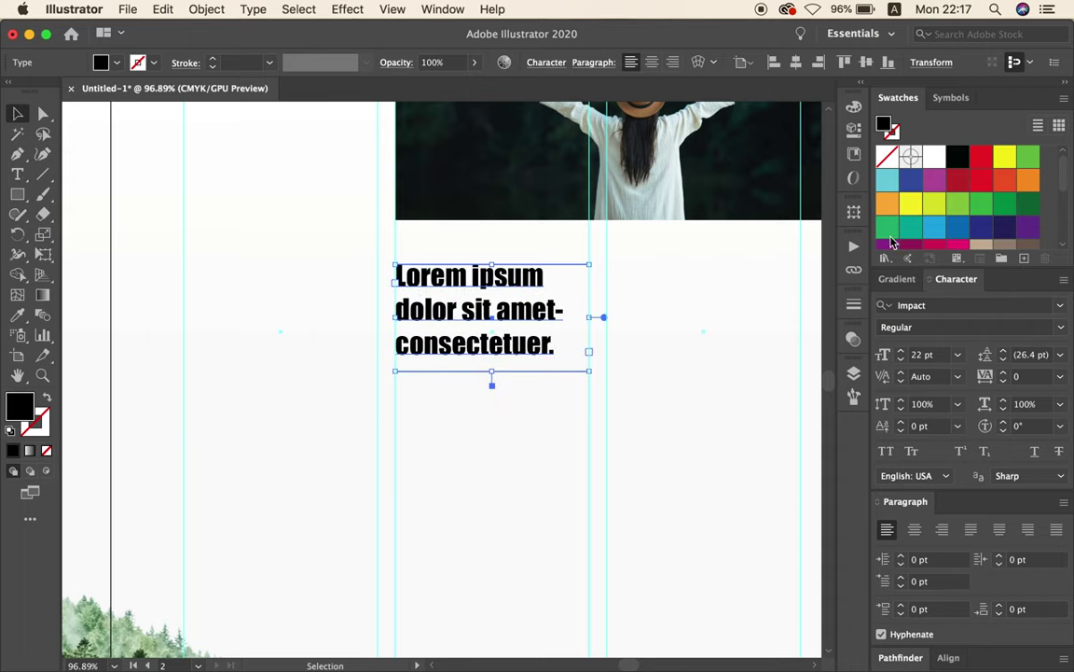
left_click(1028, 205)
left_click(631, 413)
scroll(571, 415, "down", 2)
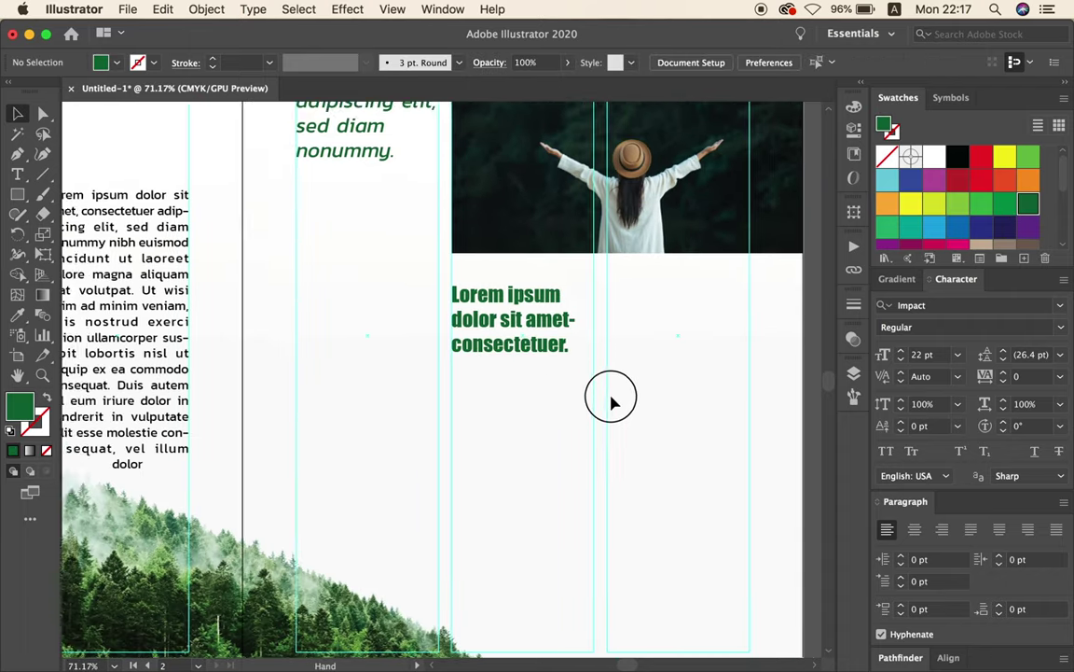
Draw a Kanit 14 pt placeholder text area below the green headline.
scroll(596, 401, "down", 2)
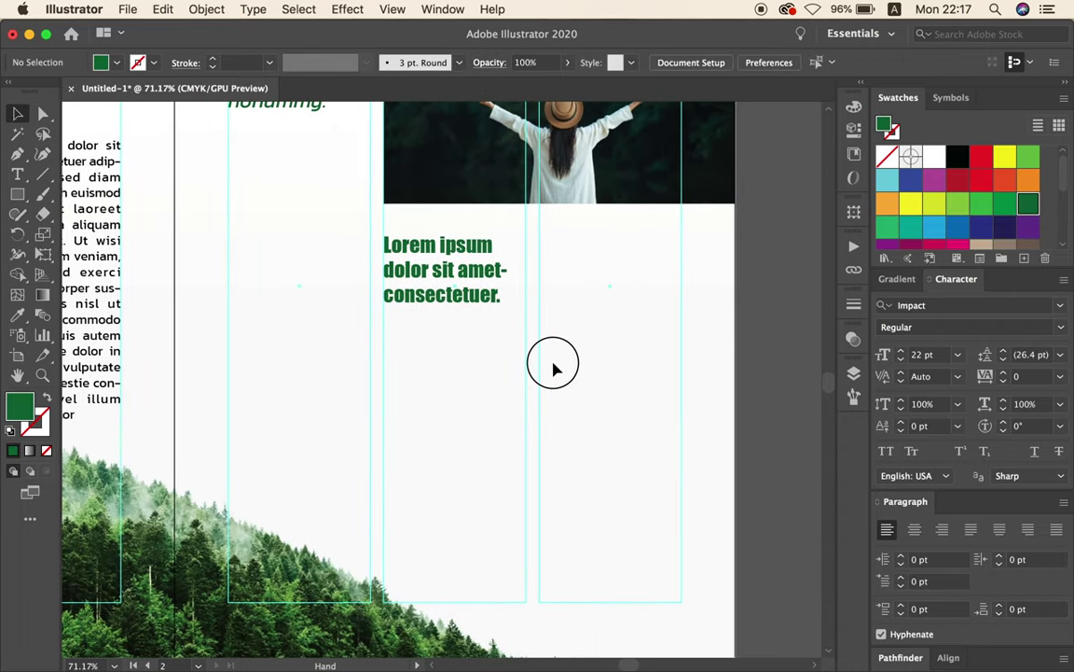
left_click(22, 176)
left_click(957, 354)
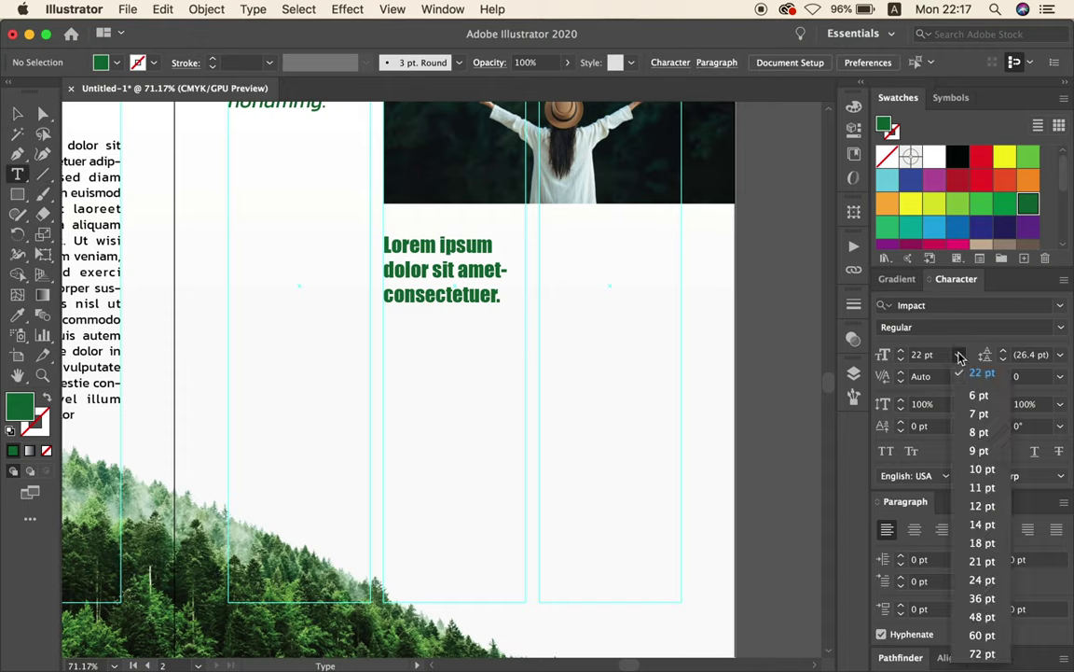
left_click(982, 526)
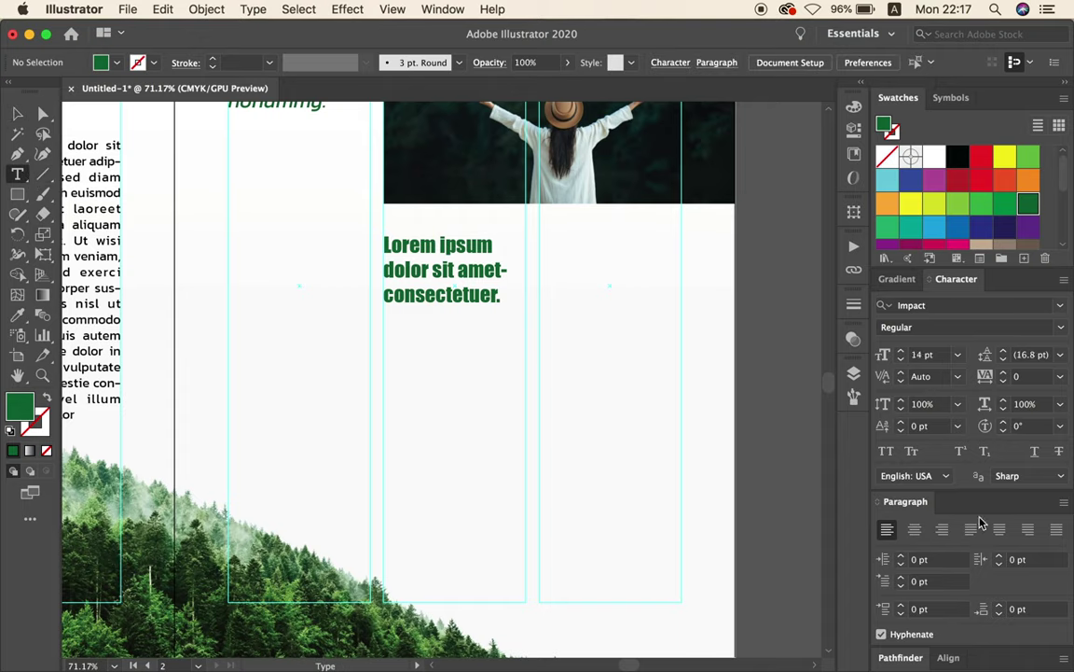
left_click(1060, 305)
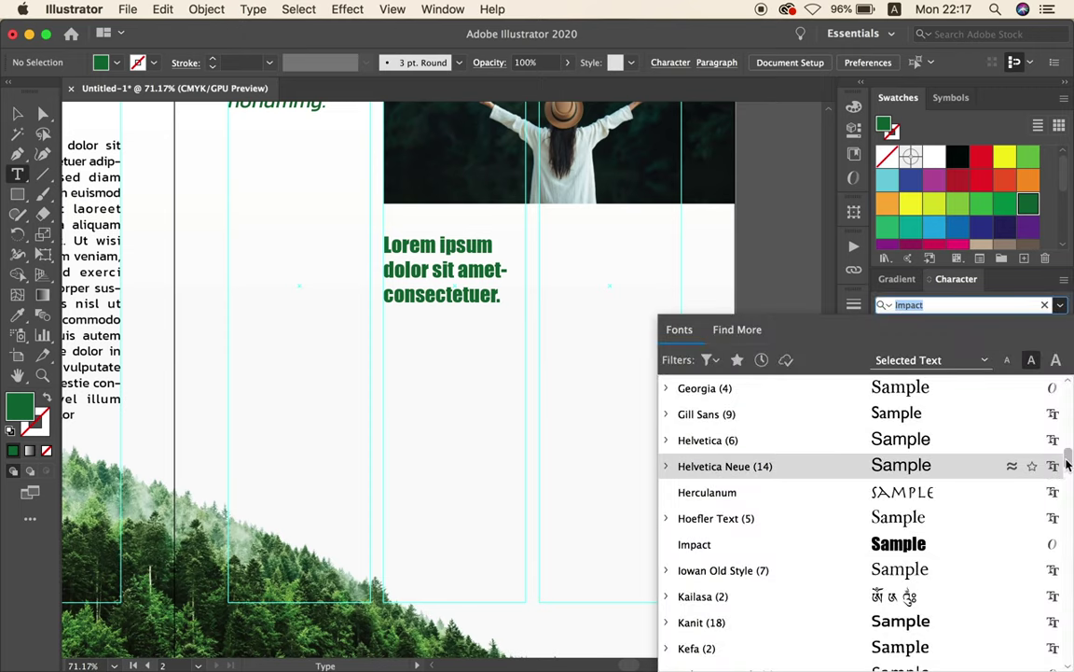
left_click_drag(1068, 464, 1064, 384)
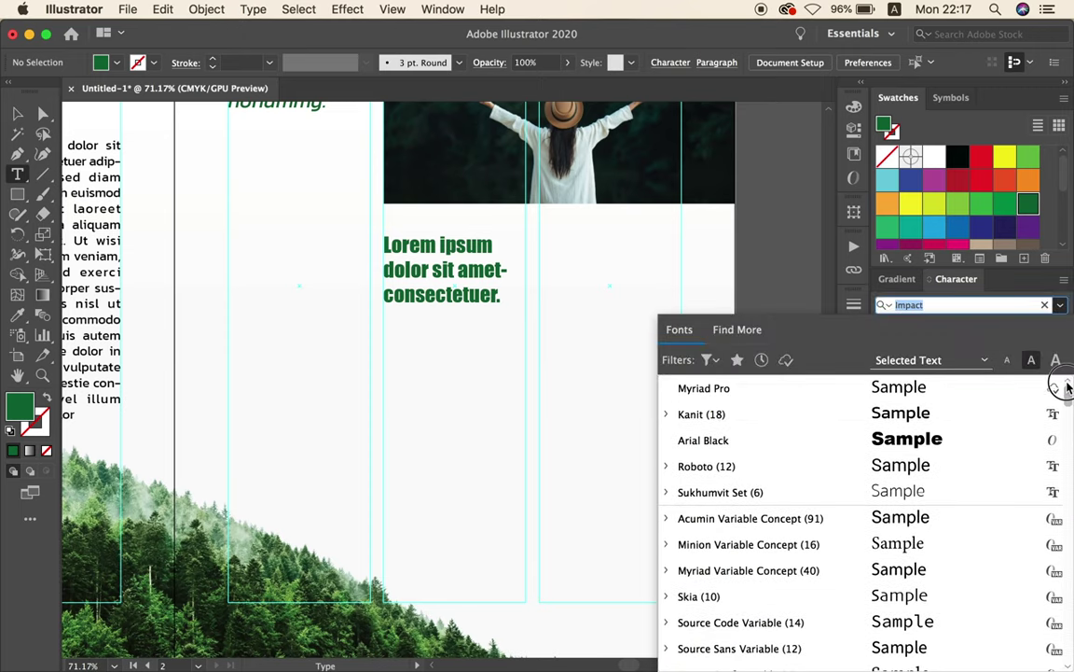
left_click(947, 423)
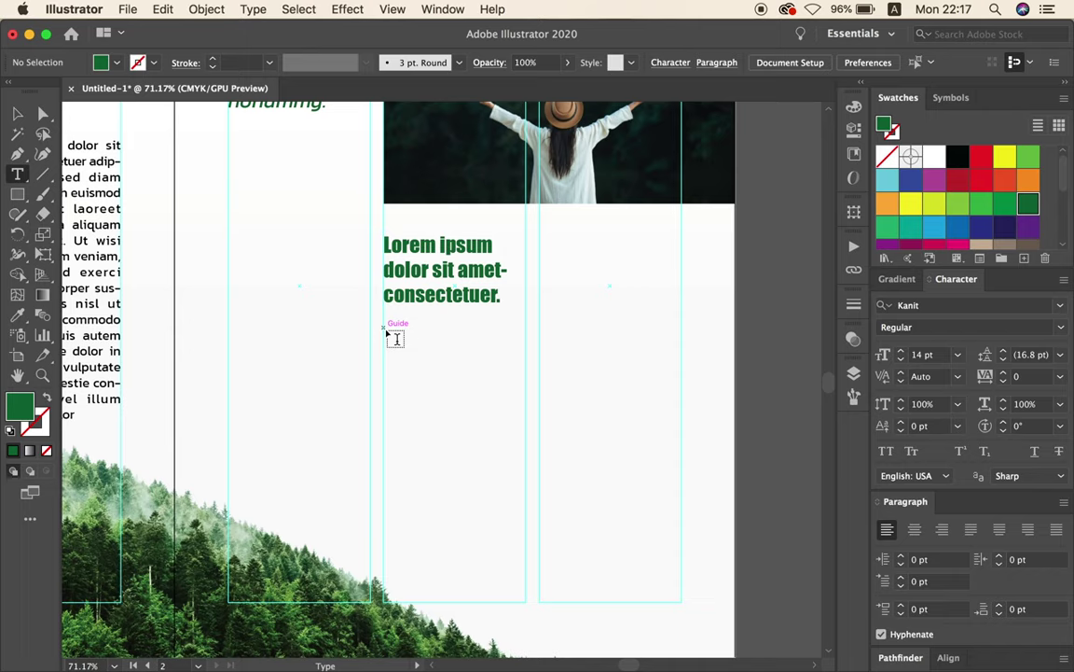
left_click_drag(384, 332, 514, 579)
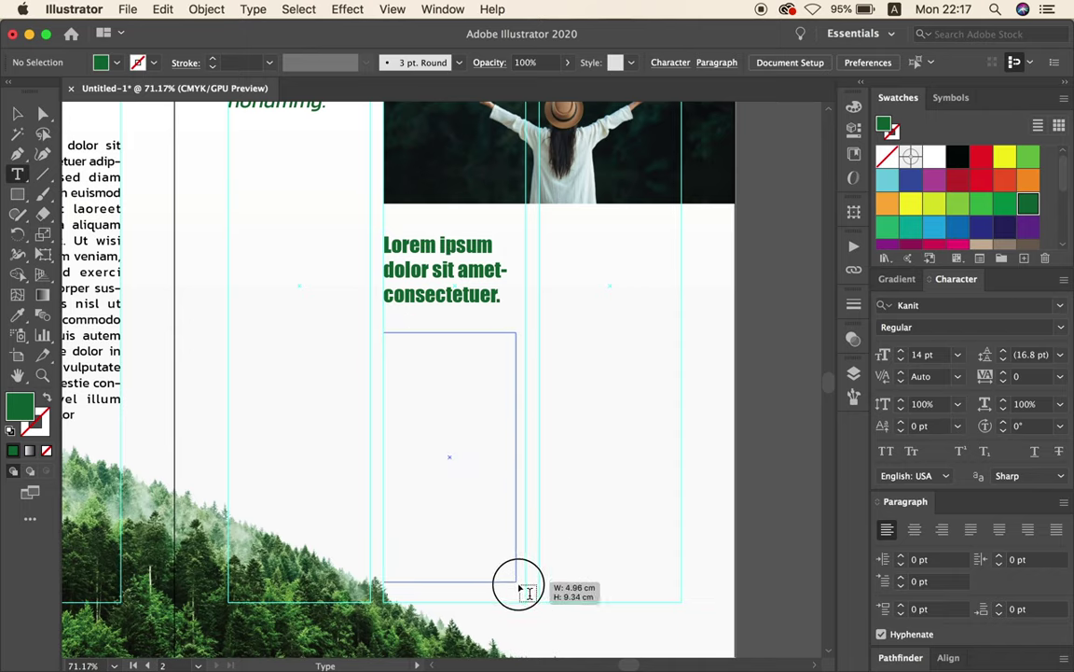
left_click_drag(519, 586, 523, 571)
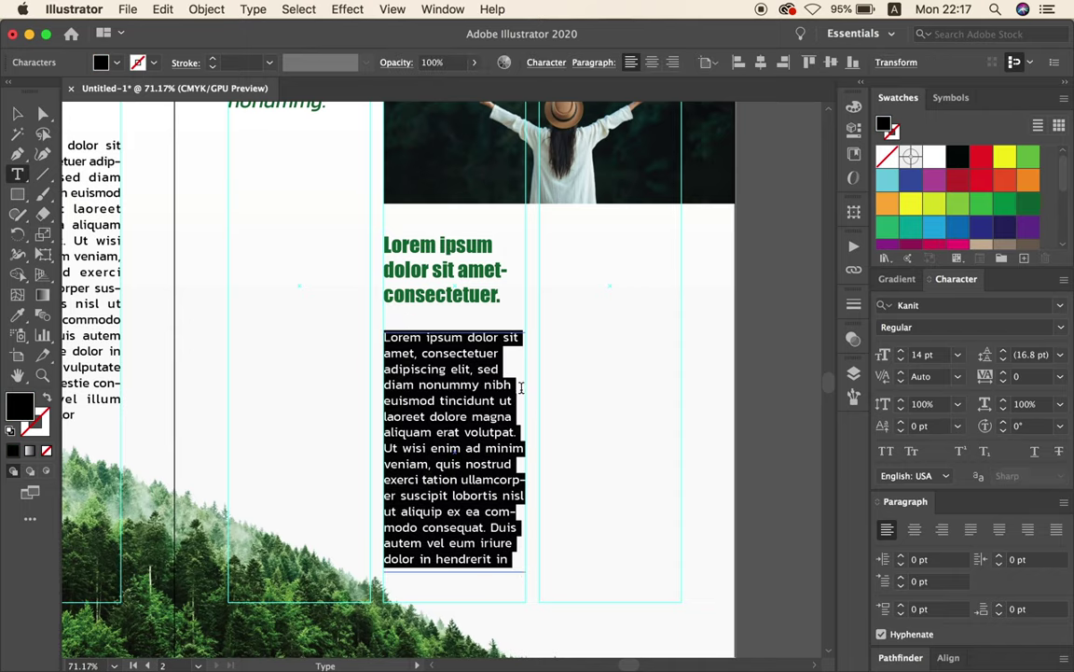
Enlarge the green headline to 24 pt and nudge it slightly upward.
left_click(17, 113)
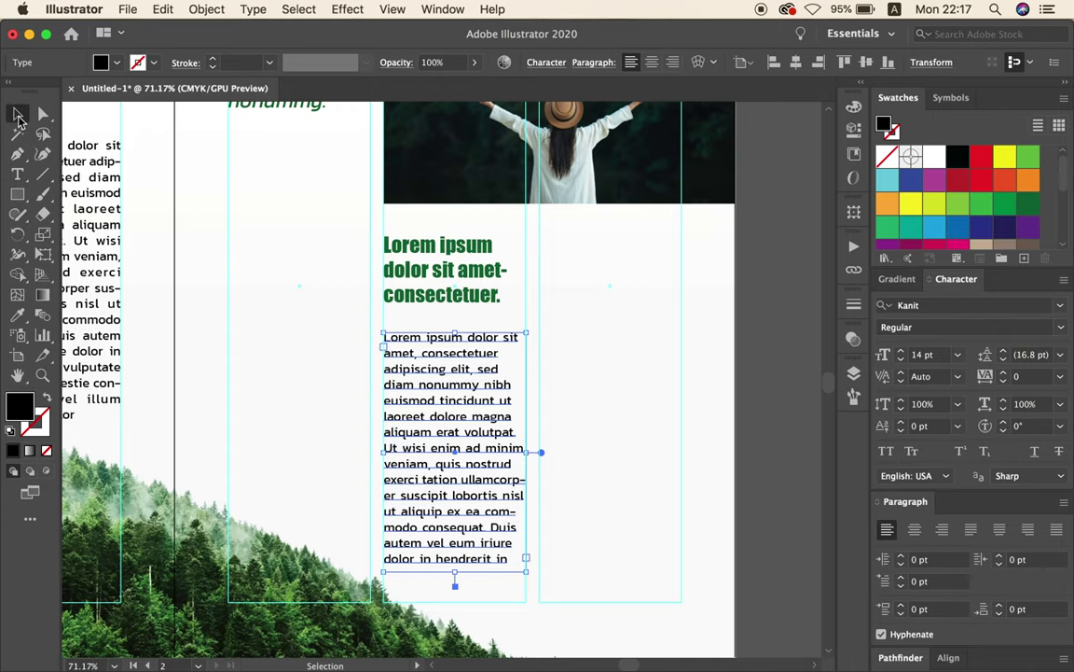
left_click(456, 314)
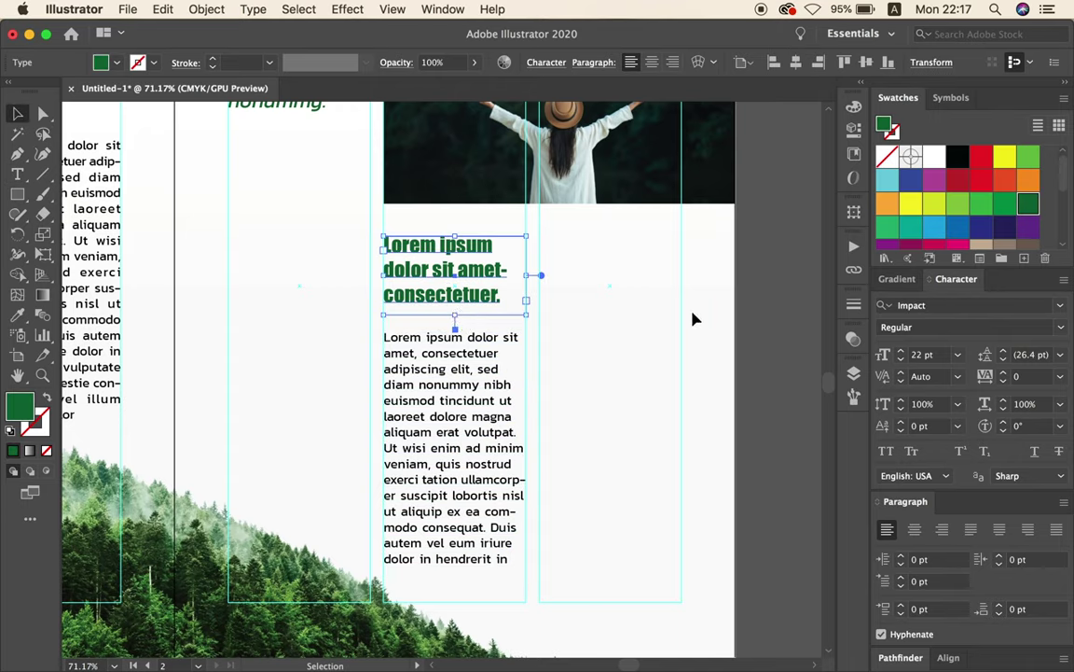
left_click(902, 353)
left_click(902, 353)
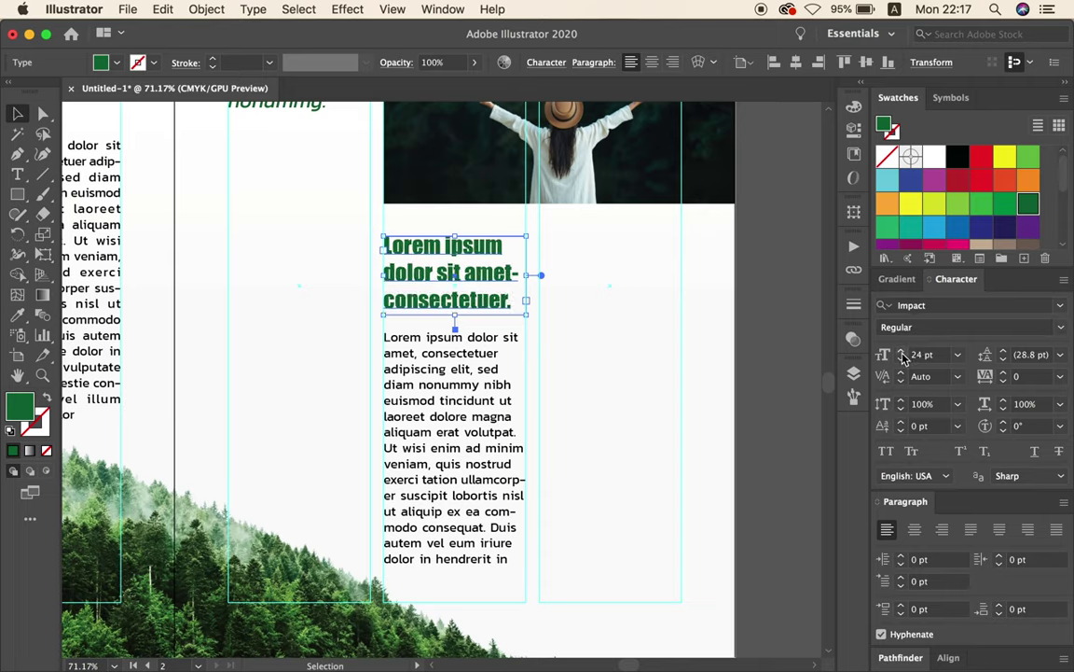
left_click_drag(460, 317, 460, 313)
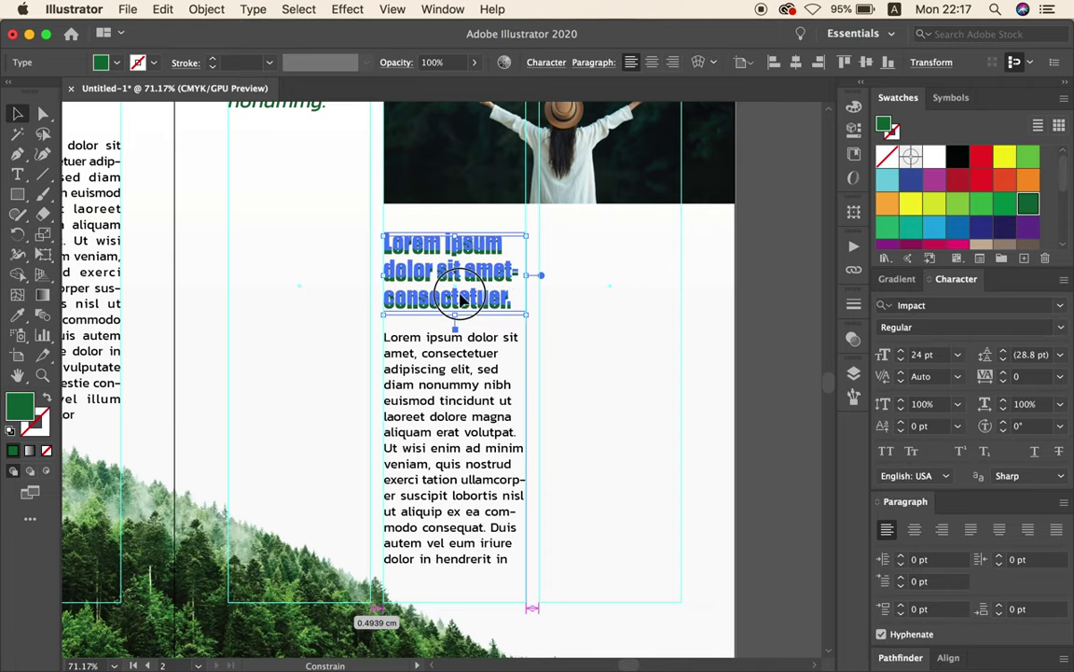
Copy the left-page body text's justified formatting onto the new paragraph with the Eyedropper.
left_click(460, 366)
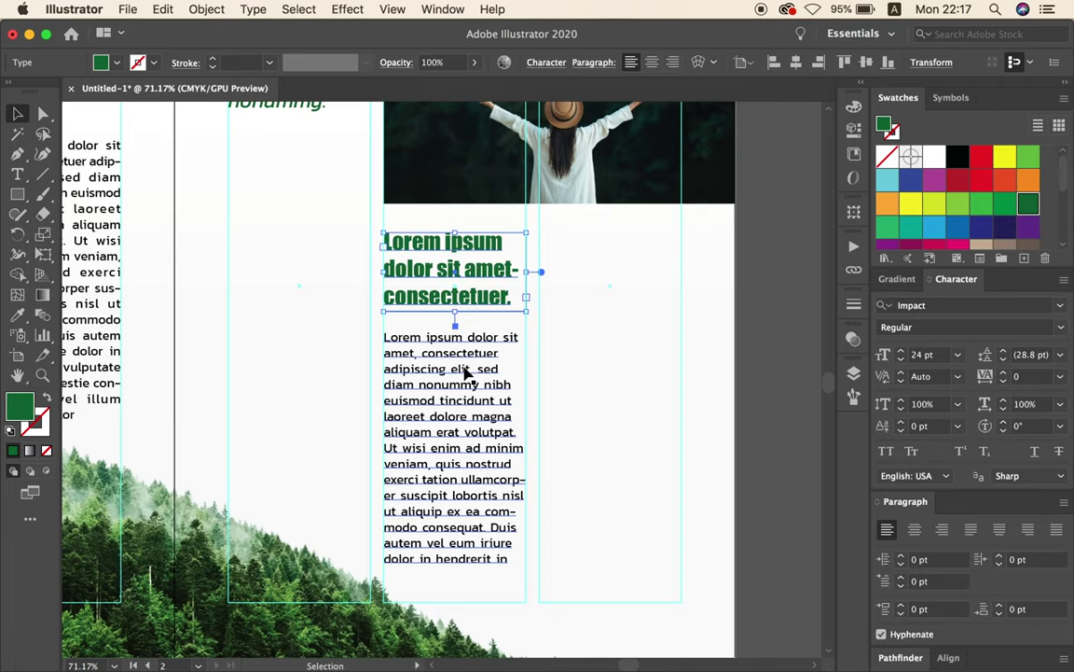
left_click(17, 314)
left_click(97, 296)
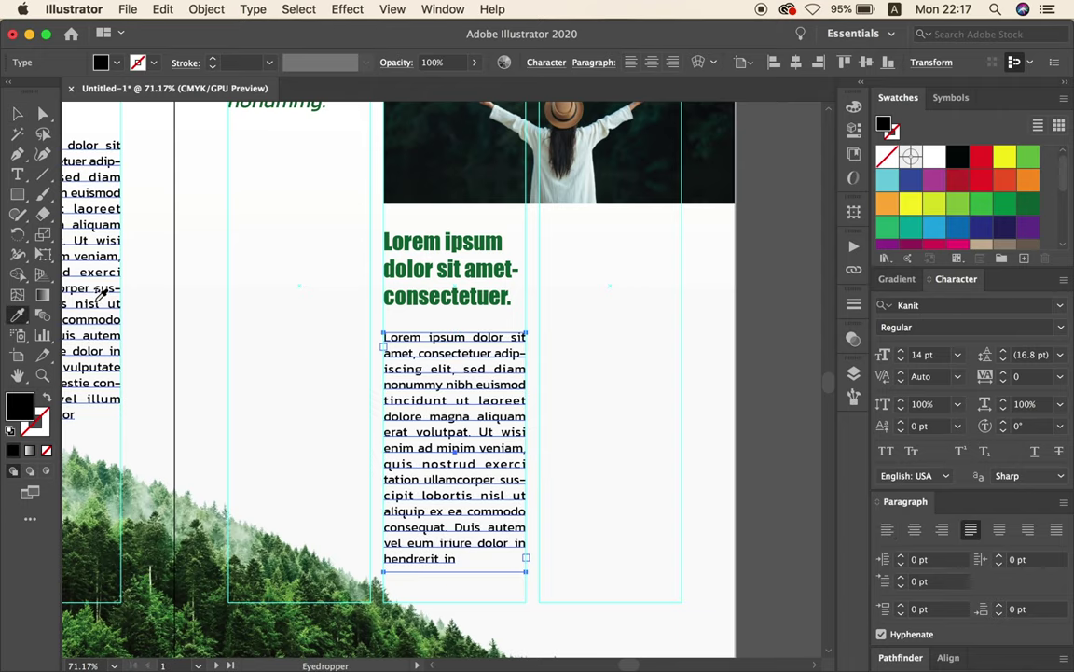
left_click(17, 113)
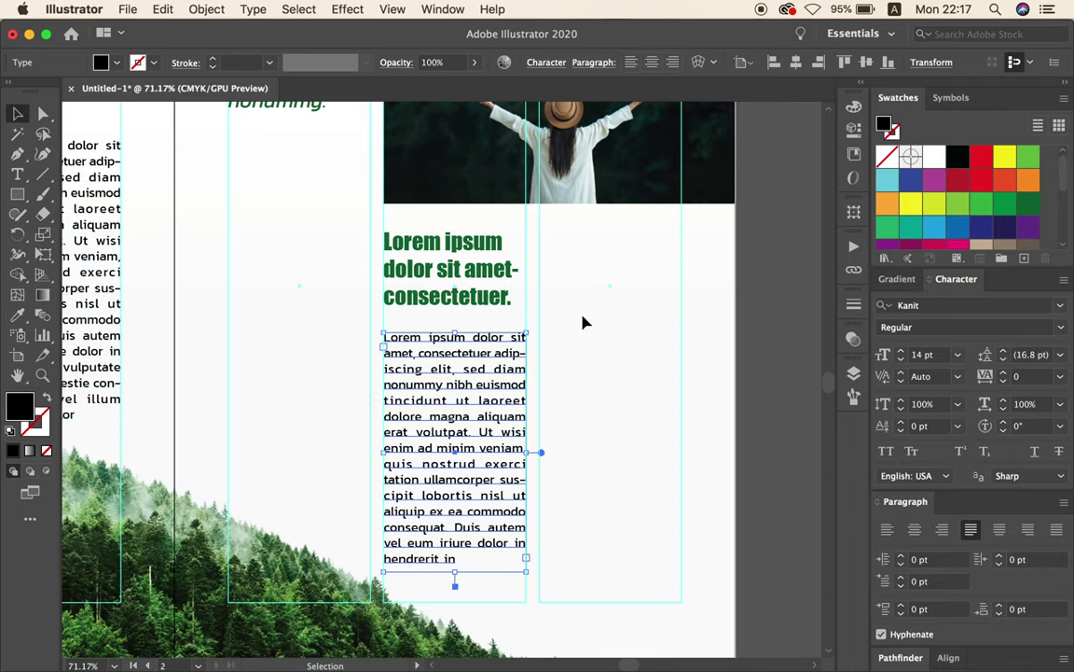
Nudge the headline and body text up, then duplicate both into the third column.
left_click(578, 367)
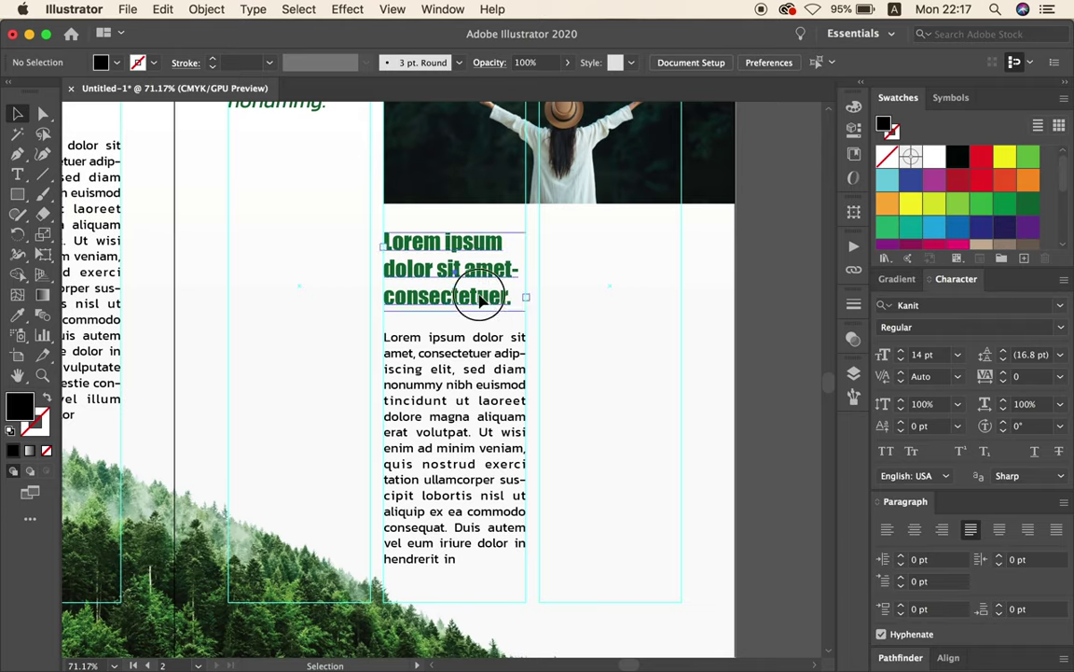
left_click_drag(492, 300, 492, 306)
left_click(488, 369, "shift")
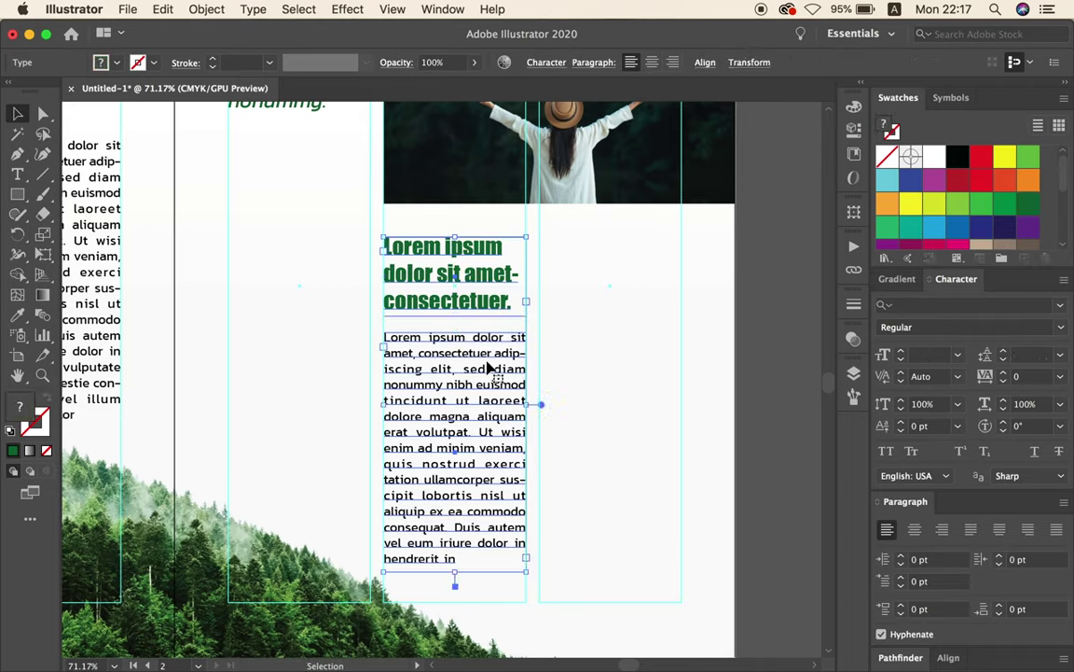
key("Up")
key("Up")
key("Up")
key("Up")
key("Up")
key("Up")
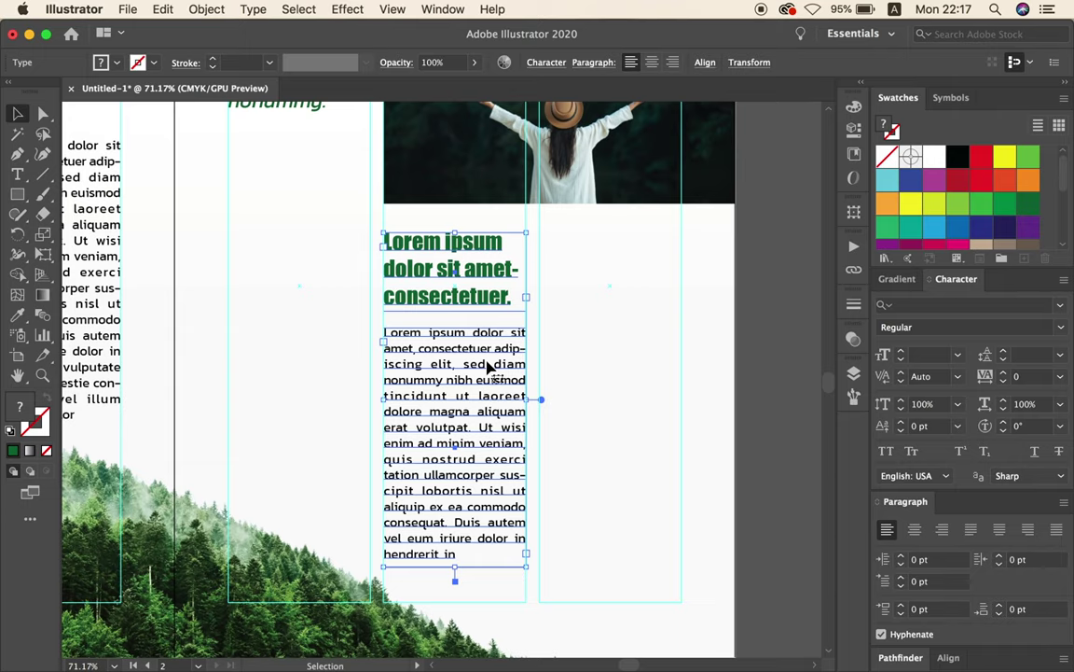
left_click_drag(471, 369, 629, 376)
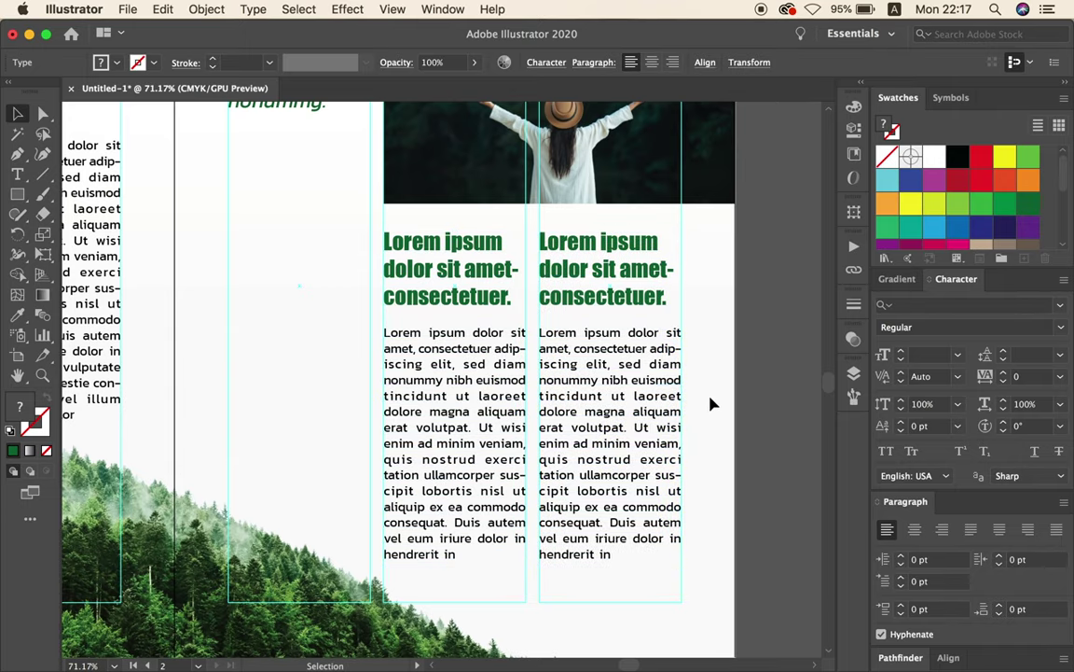
left_click(708, 403)
scroll(597, 328, "down", 1)
scroll(554, 355, "down", 2)
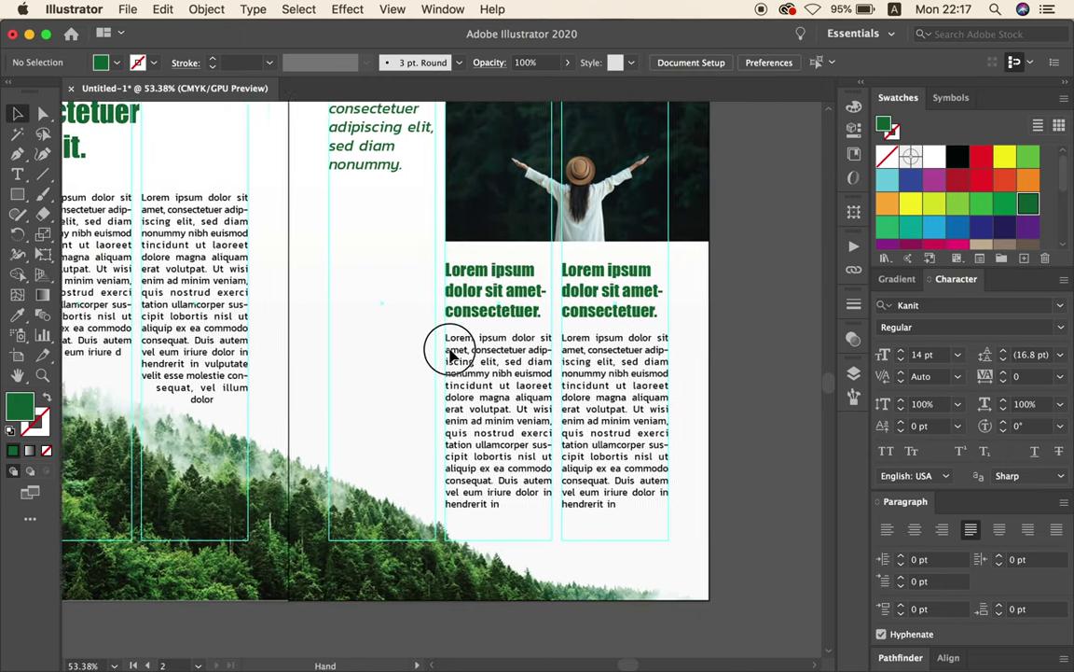
left_click_drag(455, 348, 528, 387)
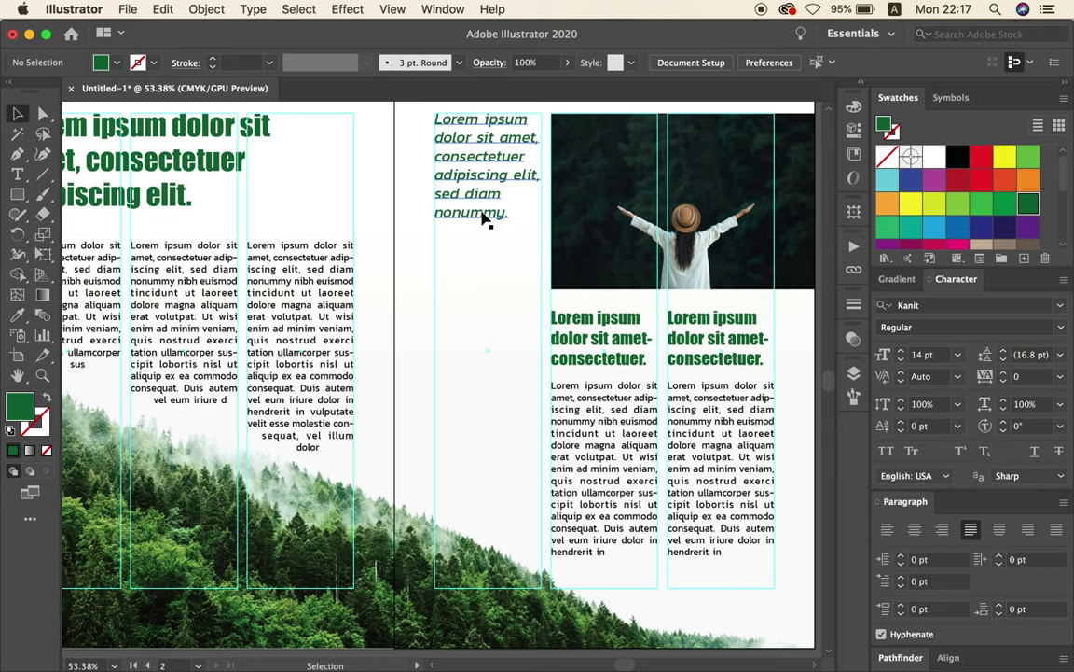
Draw a left-aligned Kanit Italic 18 pt placeholder text box below the green intro text.
left_click(17, 176)
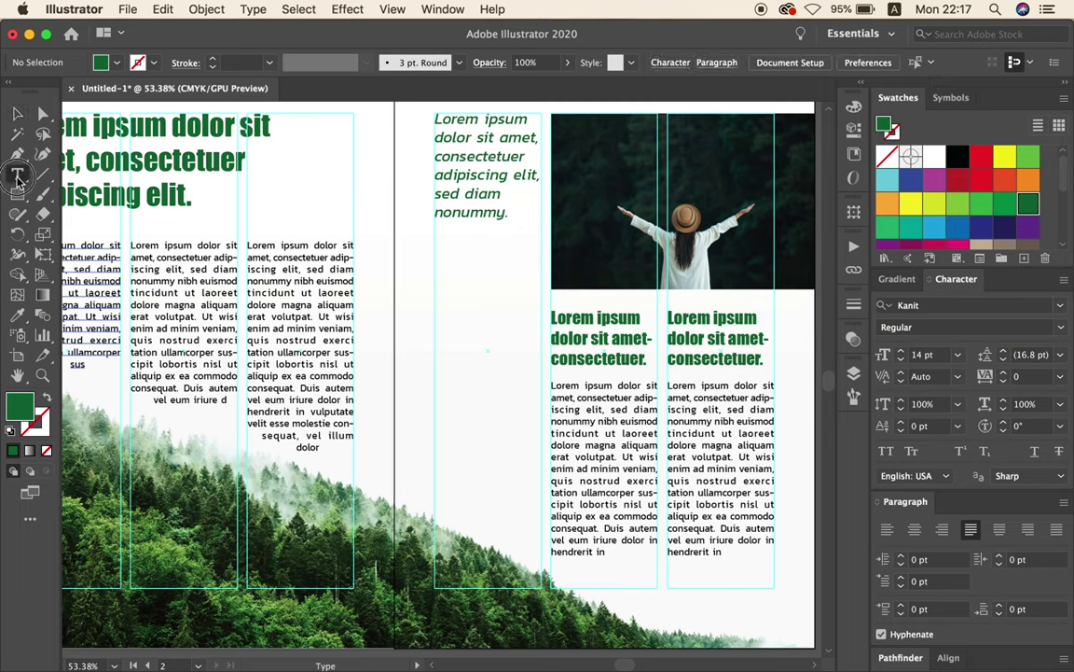
left_click(958, 354)
left_click(982, 543)
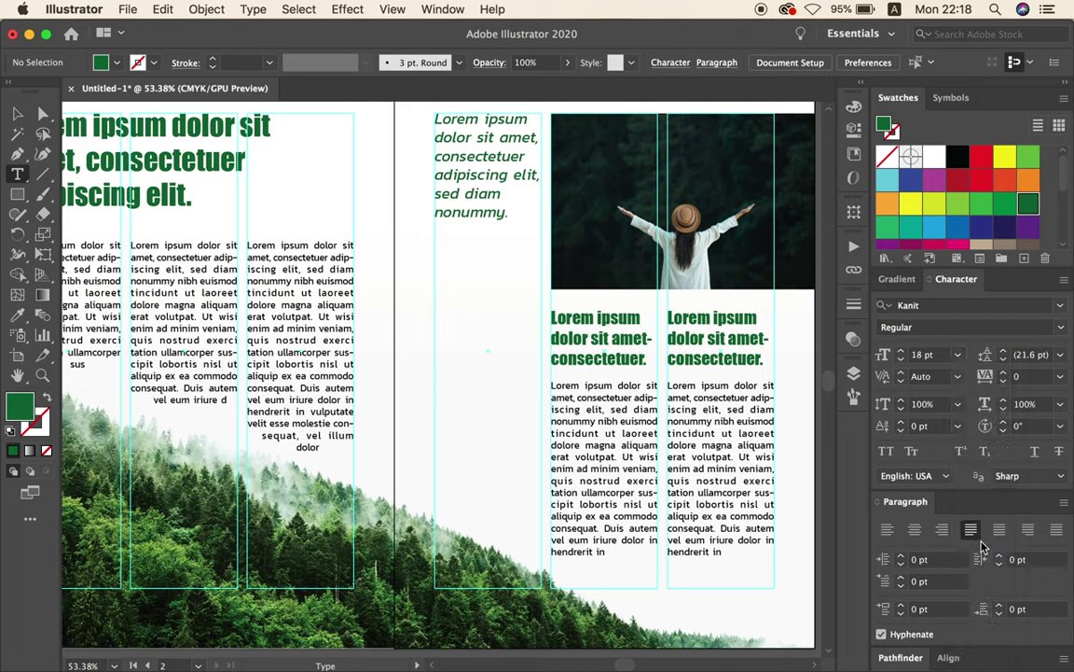
left_click(1061, 327)
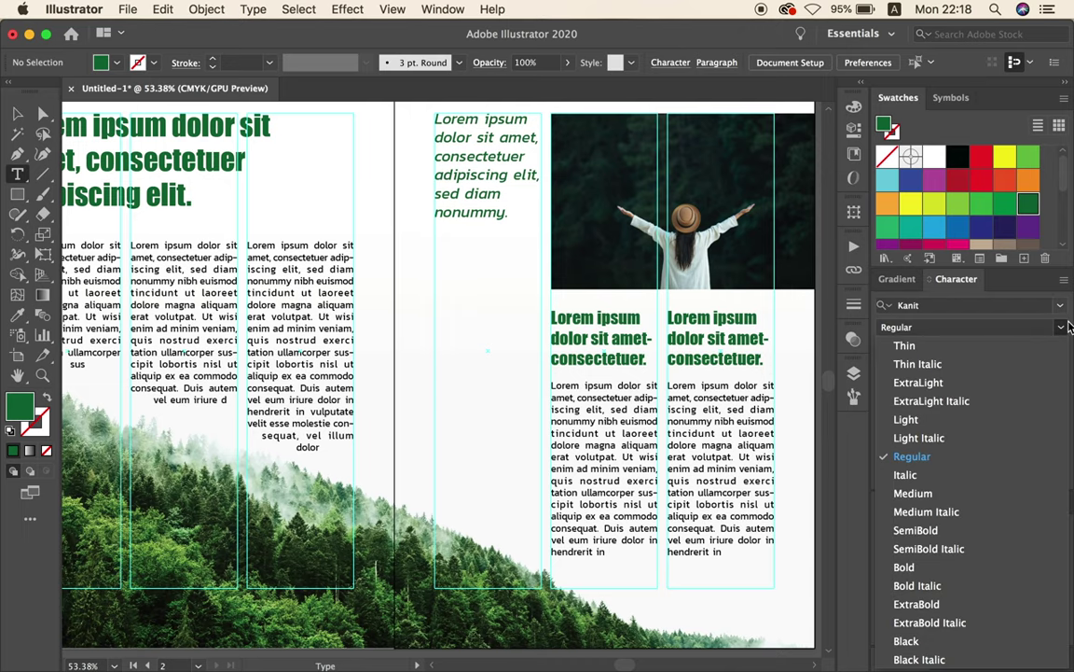
left_click(1001, 472)
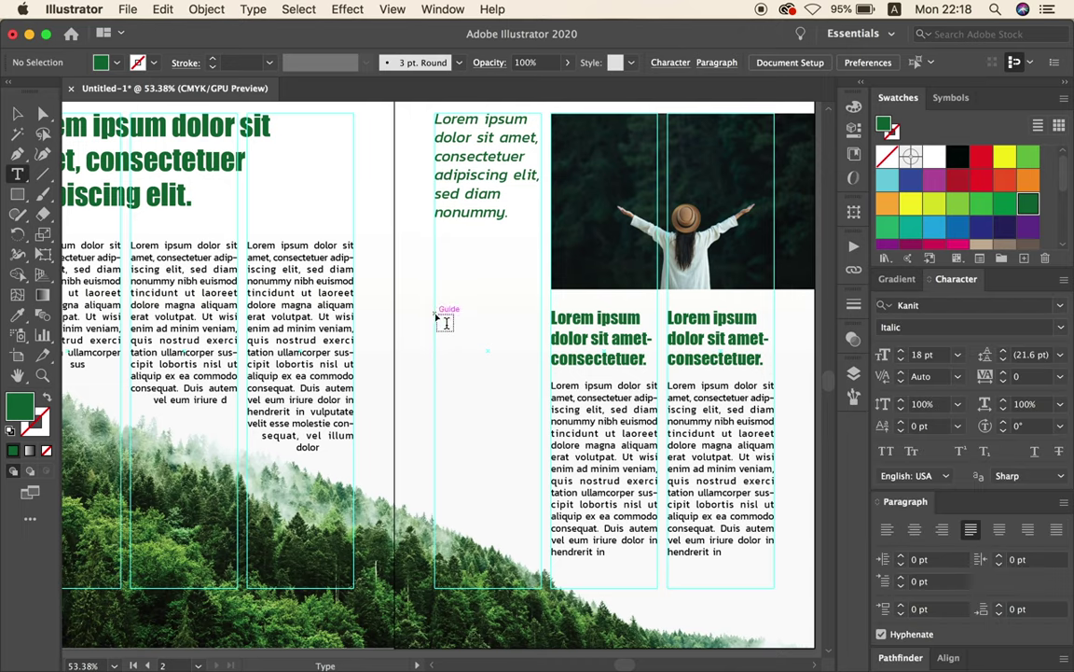
left_click(436, 312)
left_click_drag(435, 312, 539, 434)
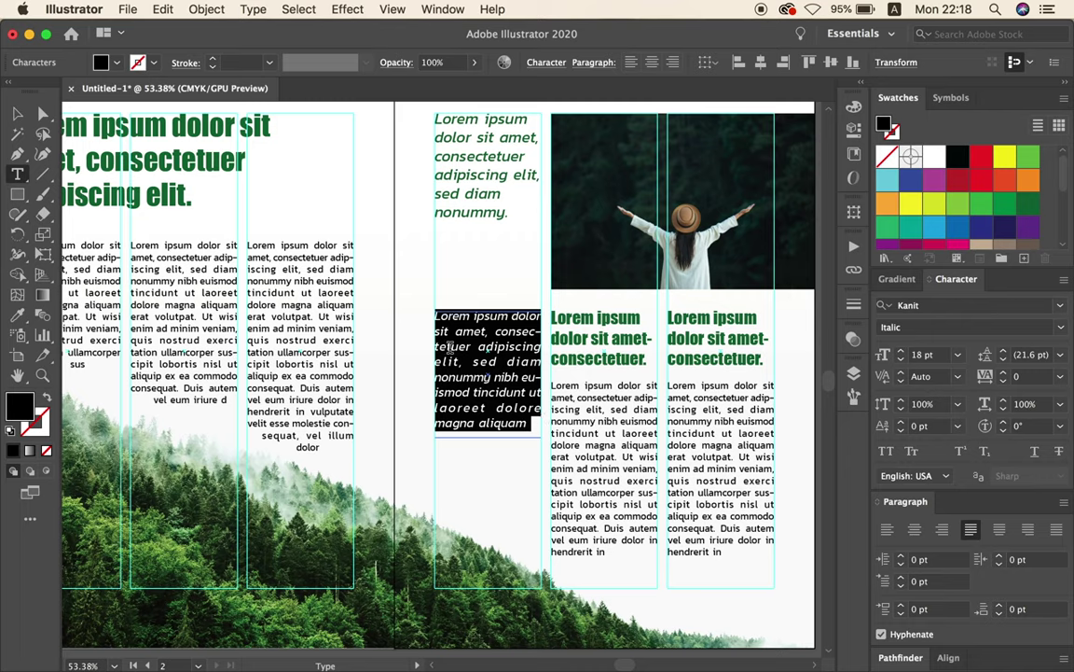
left_click(17, 113)
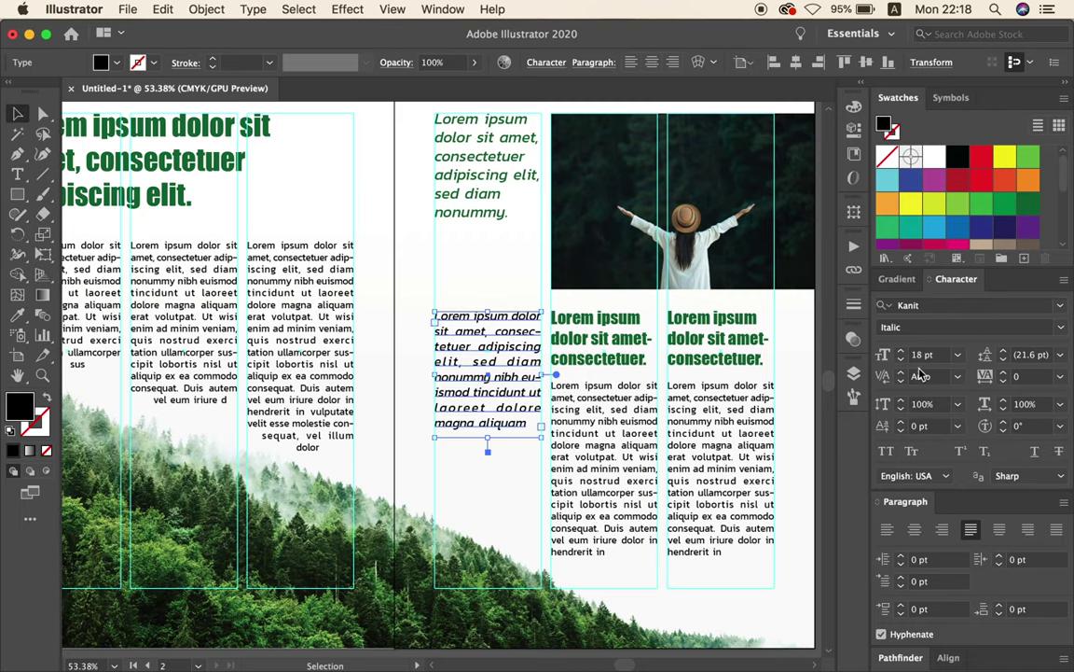
left_click(887, 529)
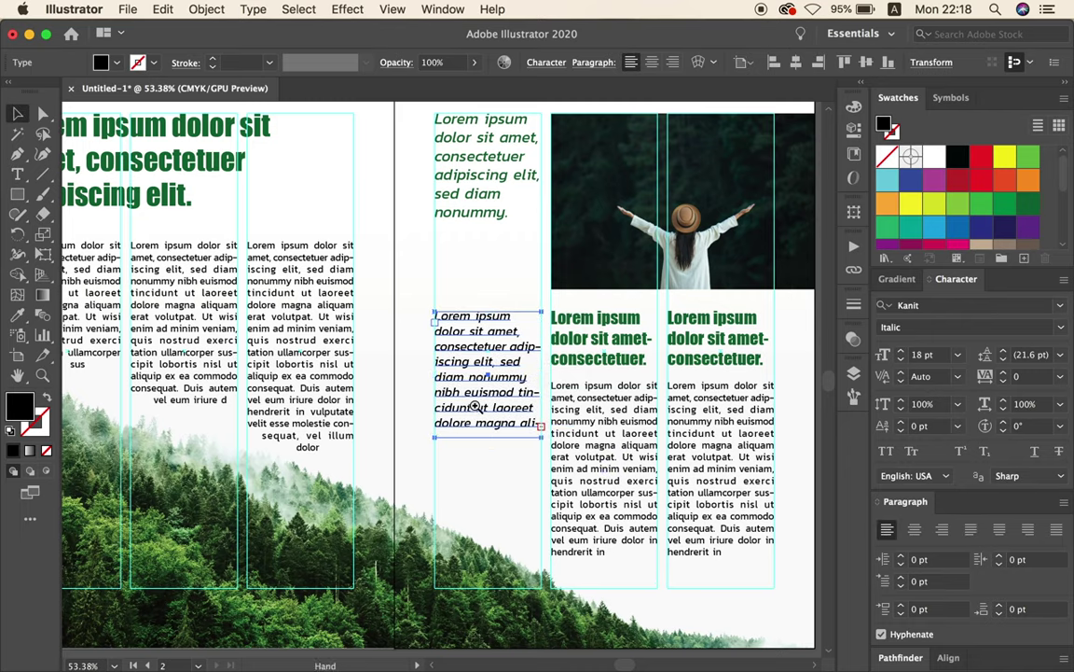
mouse_move(550, 451)
left_mouse_down()
mouse_move(579, 452)
mouse_move(582, 439)
left_mouse_up()
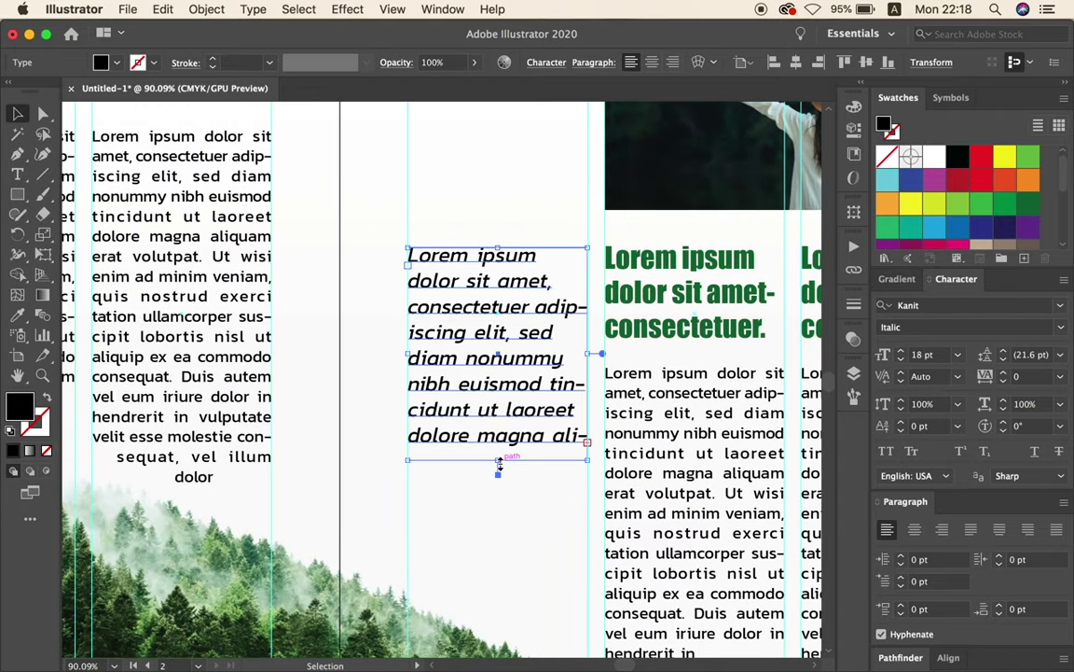
Reduce the italic paragraph to 16 pt and resize its box to fit the text.
mouse_move(501, 460)
left_mouse_down()
mouse_move(501, 511)
mouse_move(500, 482)
left_mouse_up()
left_click_drag(520, 383, 449, 382)
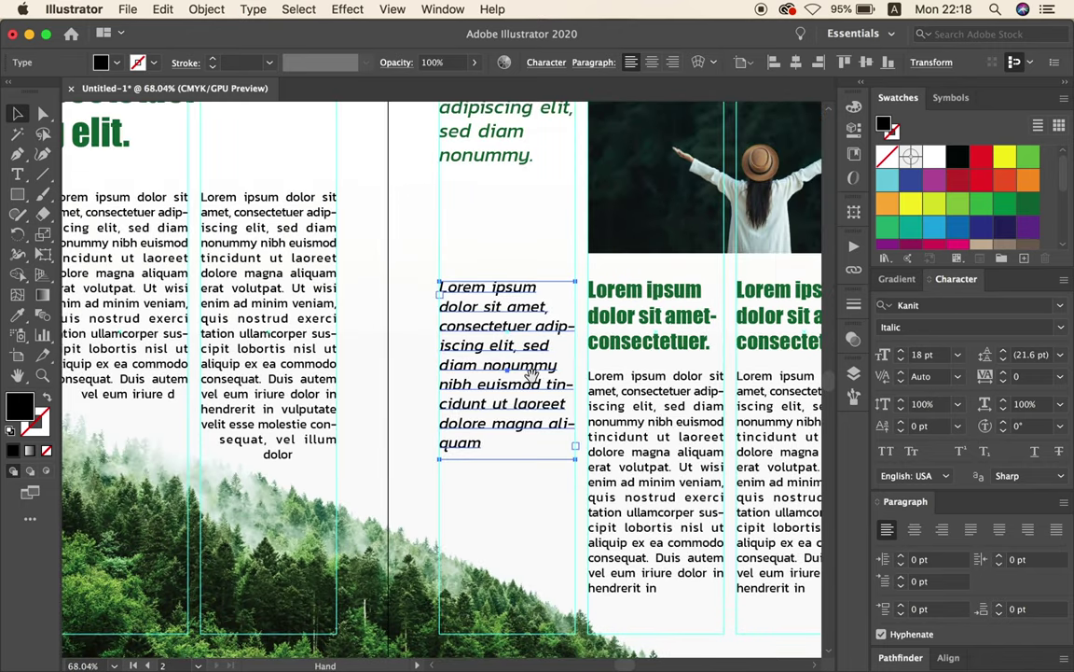
left_click_drag(531, 383, 512, 371)
left_click_drag(496, 275, 490, 408)
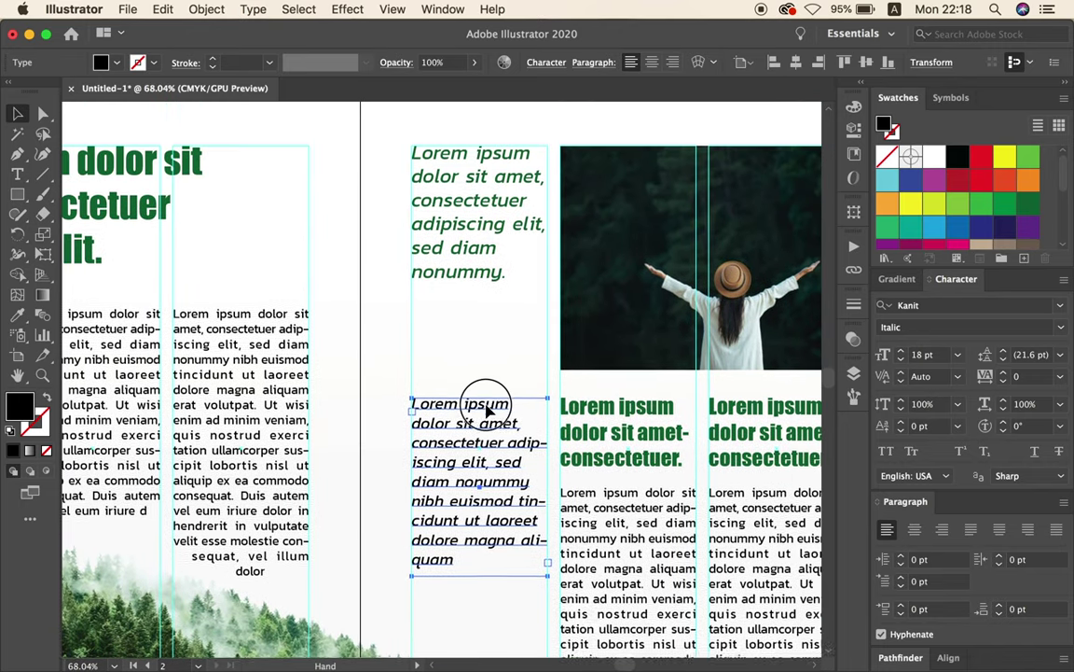
left_click(901, 362)
left_click(901, 362)
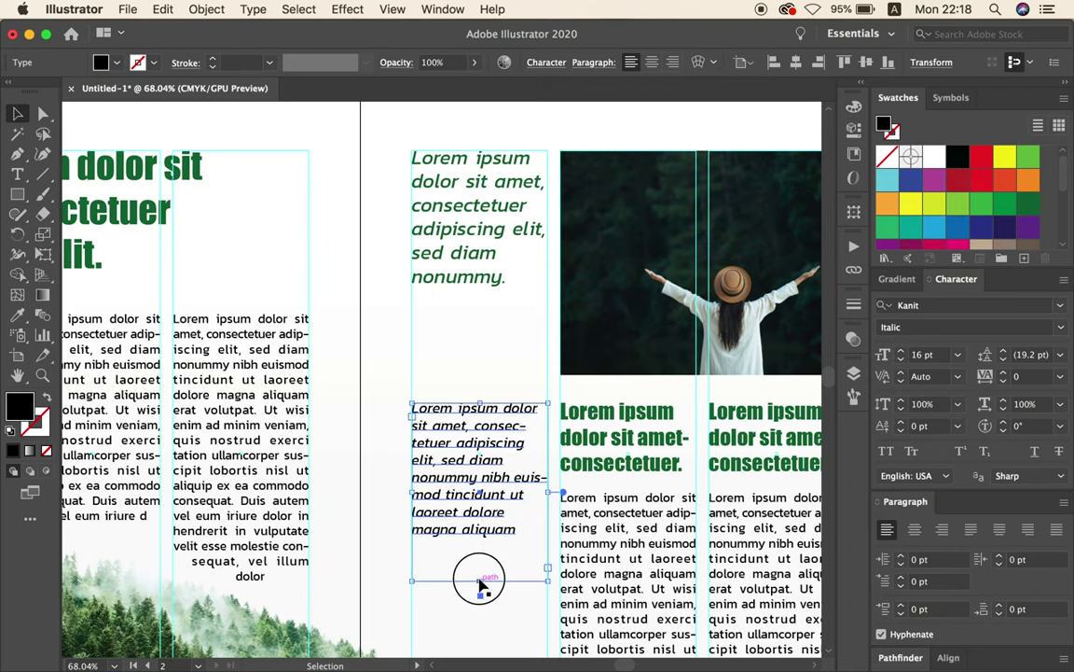
left_click_drag(479, 580, 485, 557)
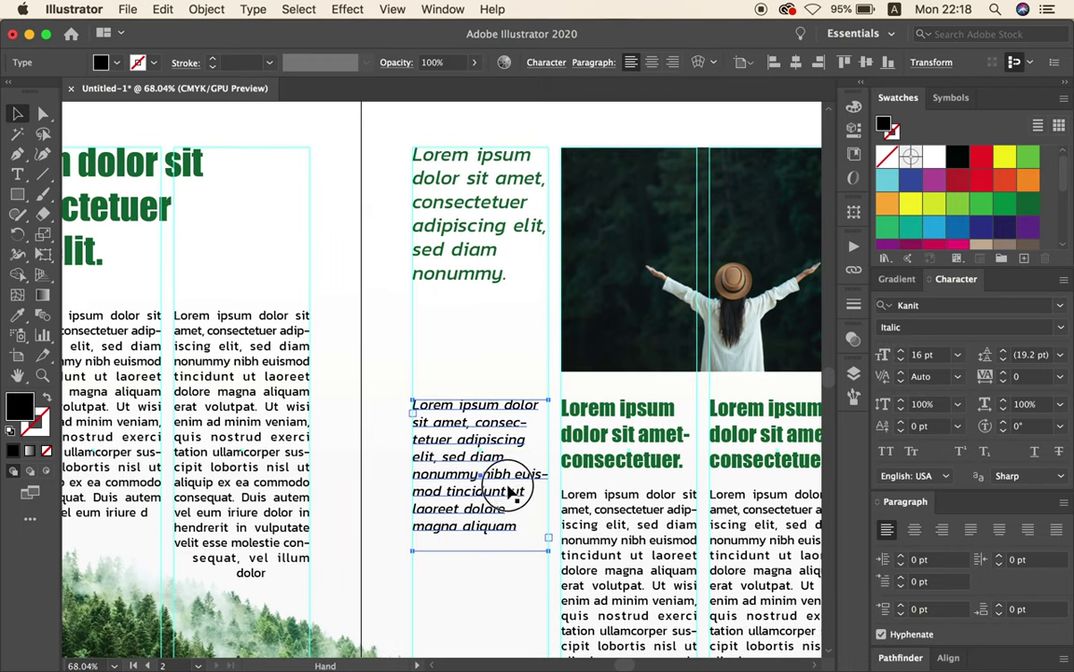
scroll(495, 475, "down", 3)
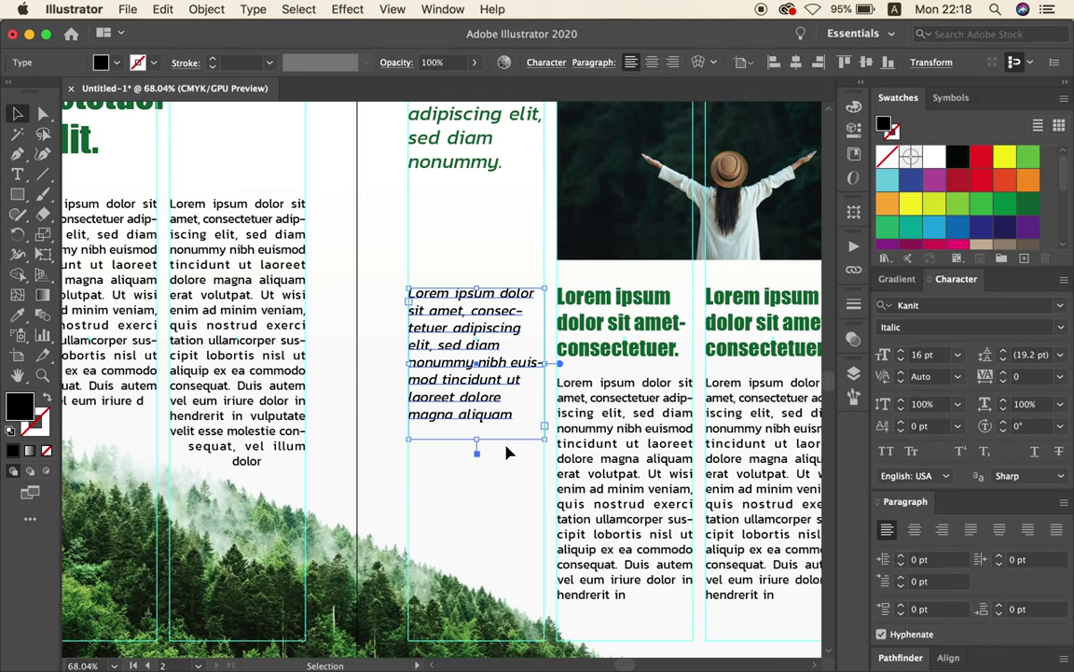
Move the small italic block lower in dark green and turn the intro text above black.
left_click_drag(504, 403, 505, 492)
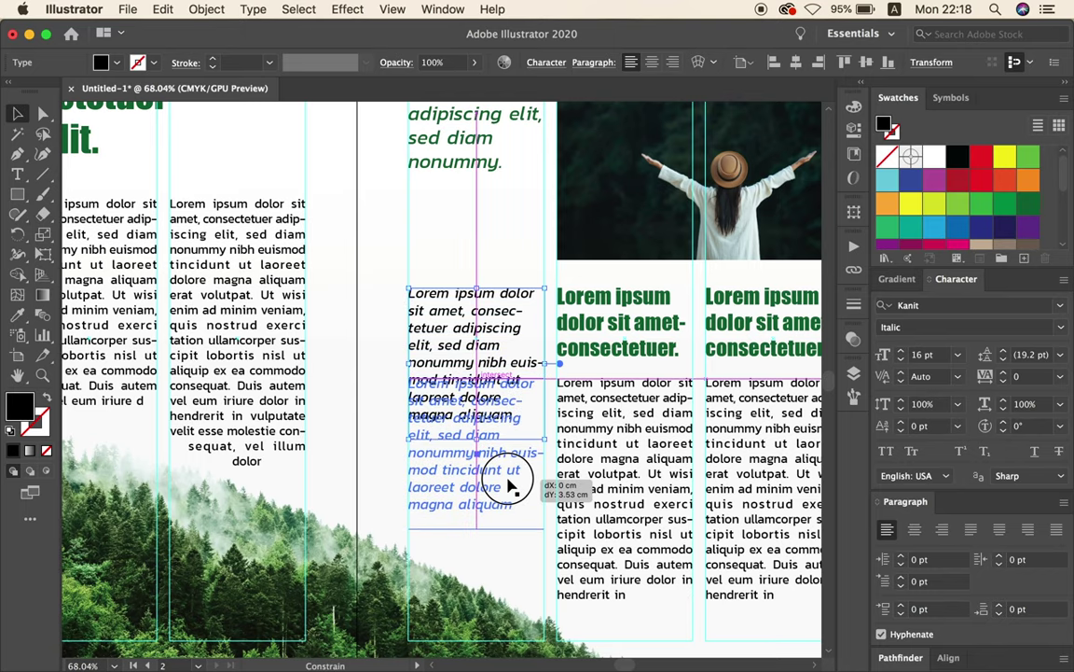
left_click(1021, 210)
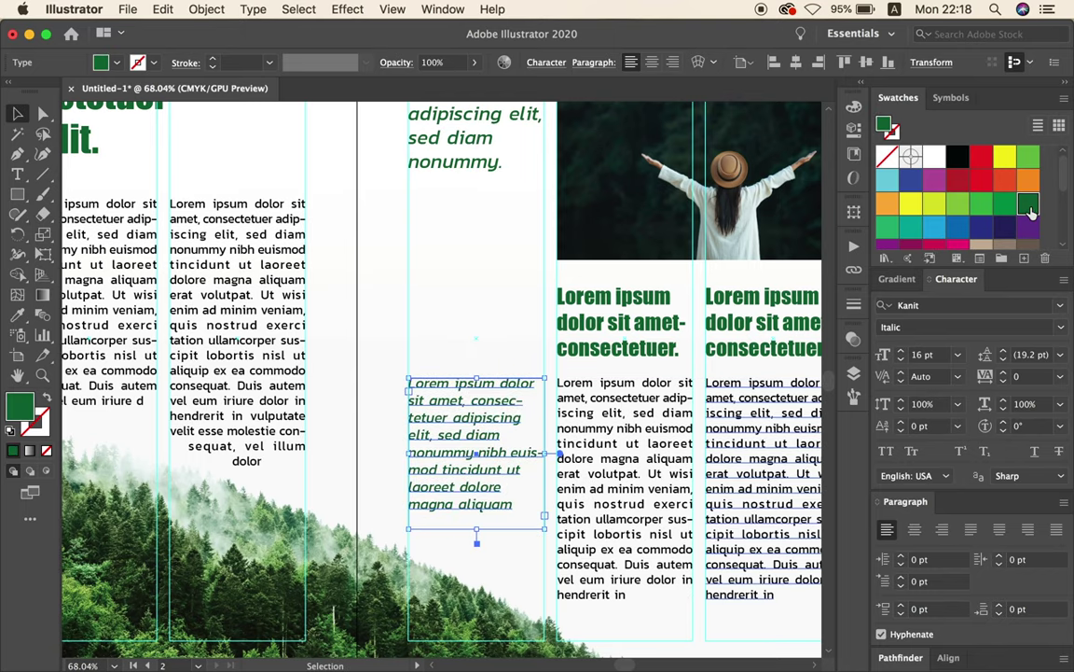
left_click(483, 149)
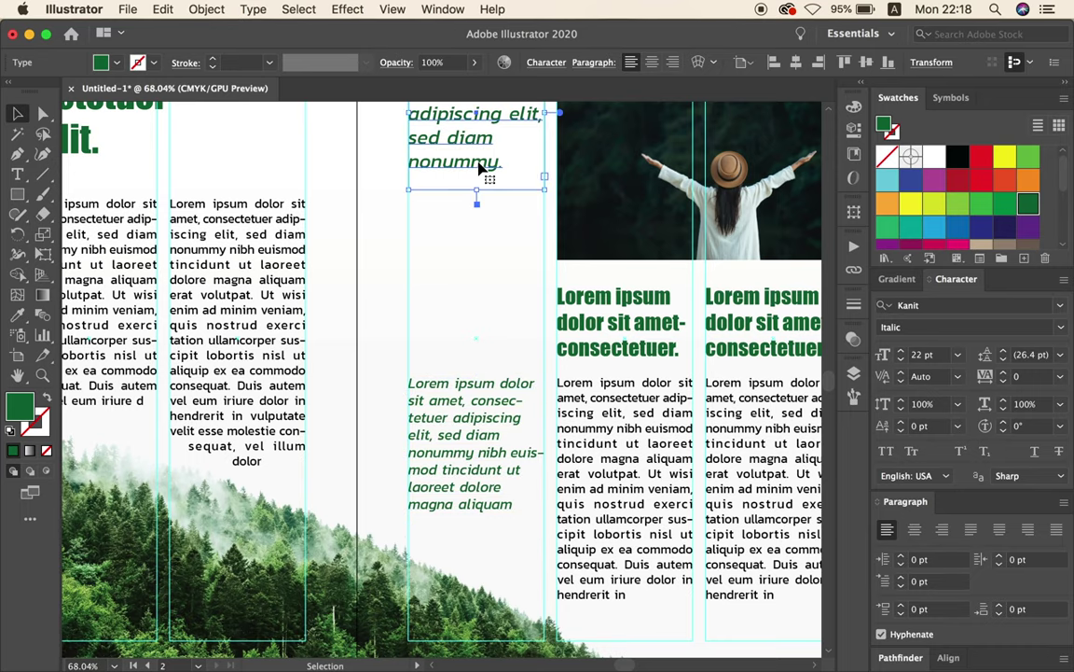
left_click(957, 163)
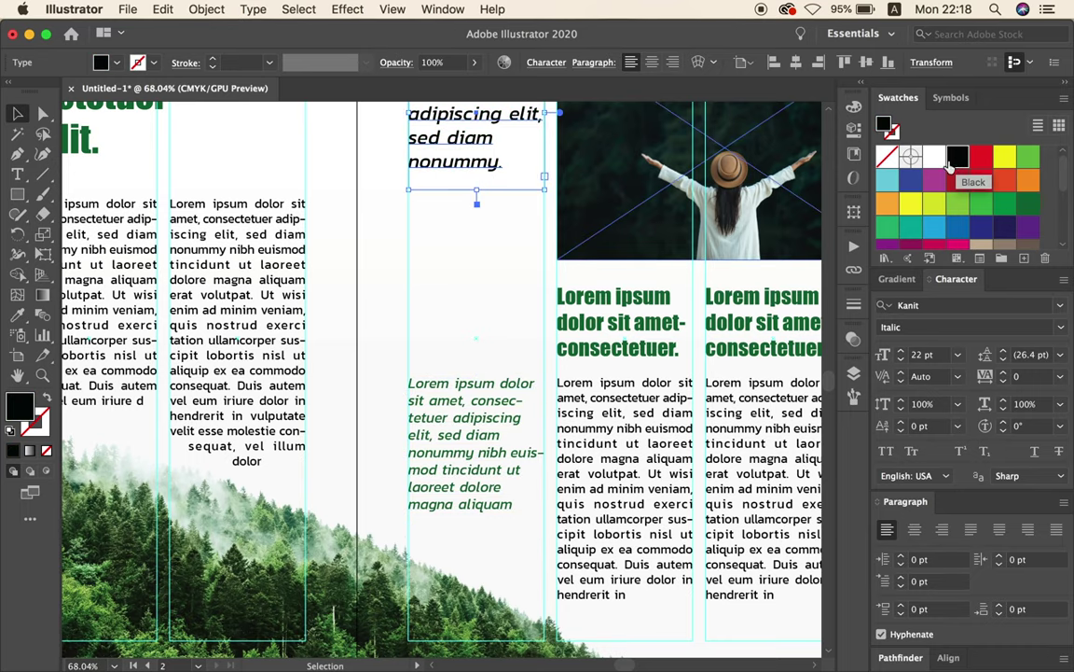
left_click(520, 263)
left_click(429, 269, "super")
left_click(429, 269, "alt+super")
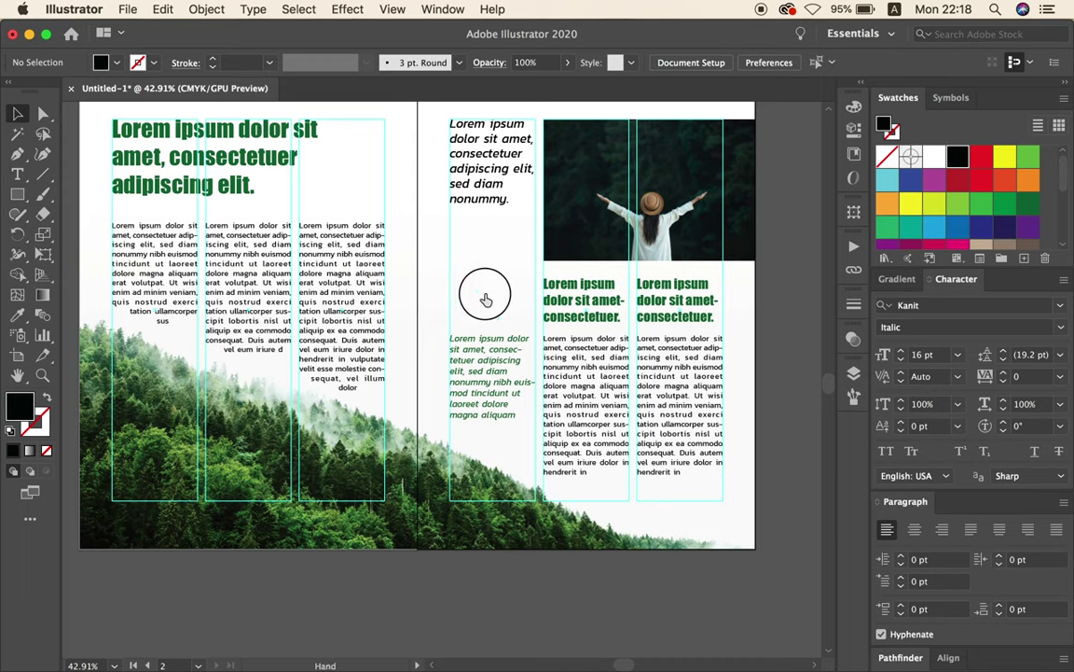
left_click_drag(479, 297, 517, 326)
left_click(515, 327, "super")
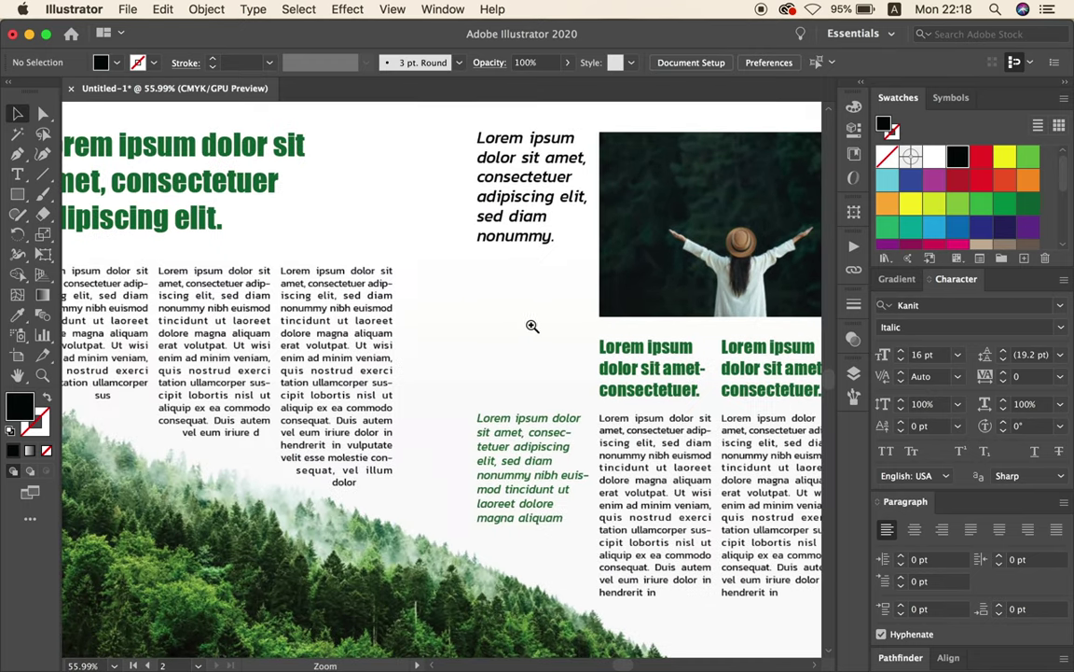
left_click(492, 324, "alt+super")
mouse_move(487, 311)
left_mouse_down()
mouse_move(472, 321)
mouse_move(482, 320)
left_mouse_up()
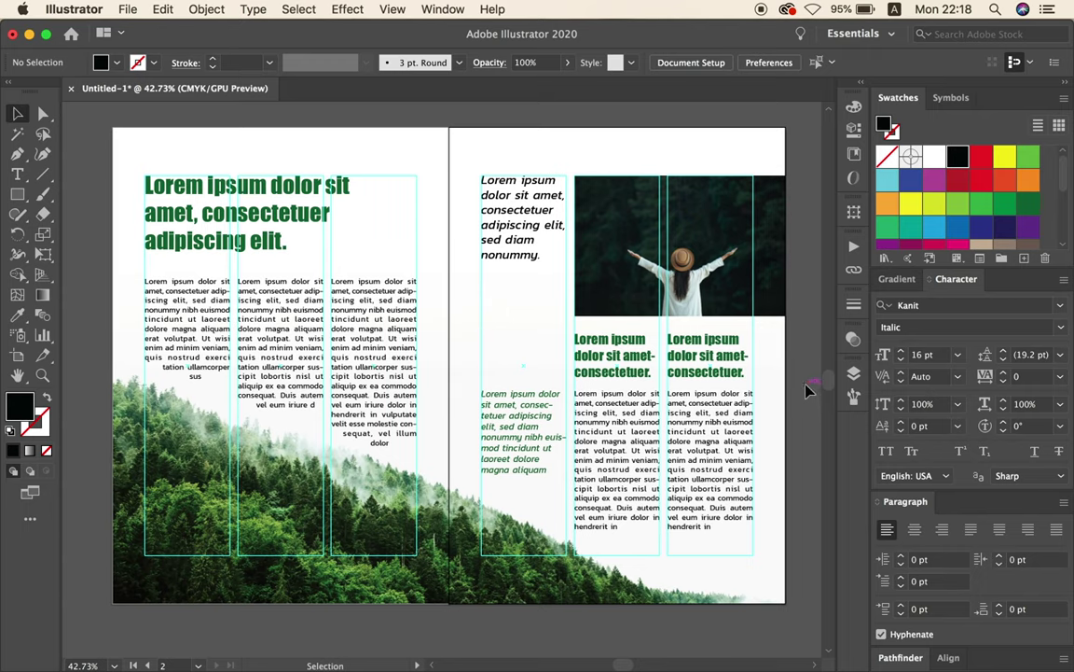
scroll(807, 387, "up", 1)
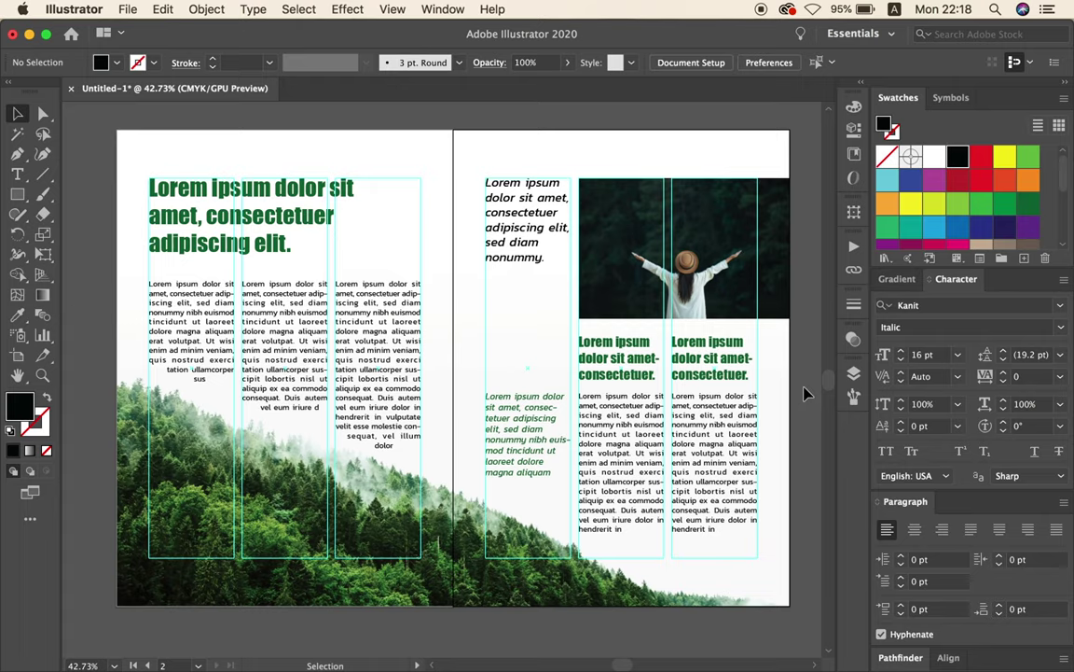
Draw a rectangle across the right page's top band and send it to the back.
left_click(17, 194)
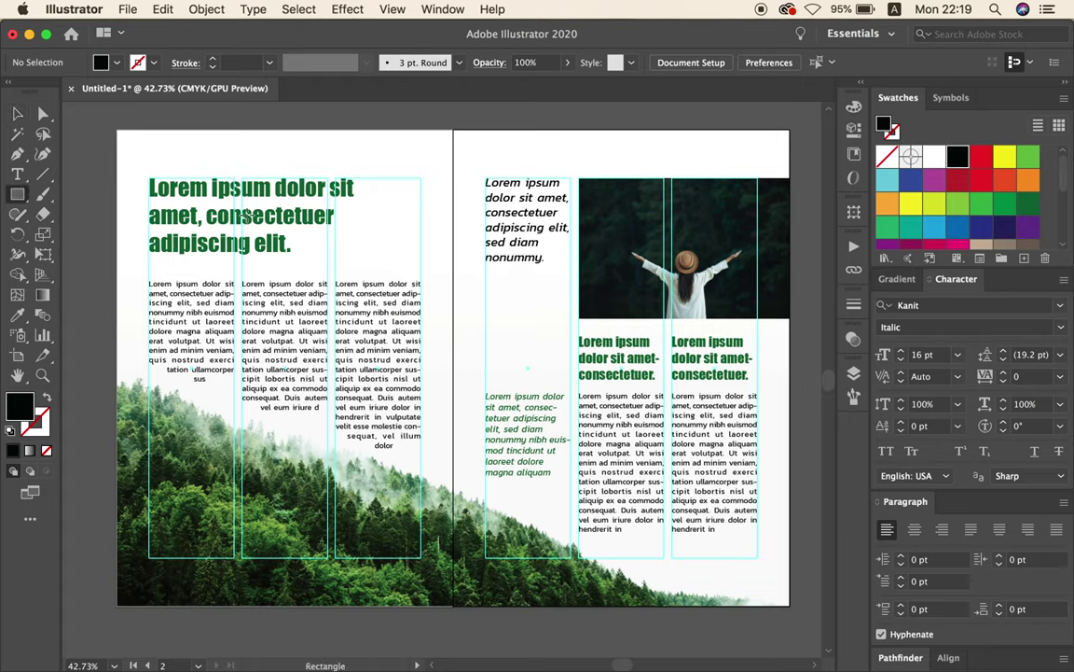
left_click_drag(453, 130, 791, 297)
key("v")
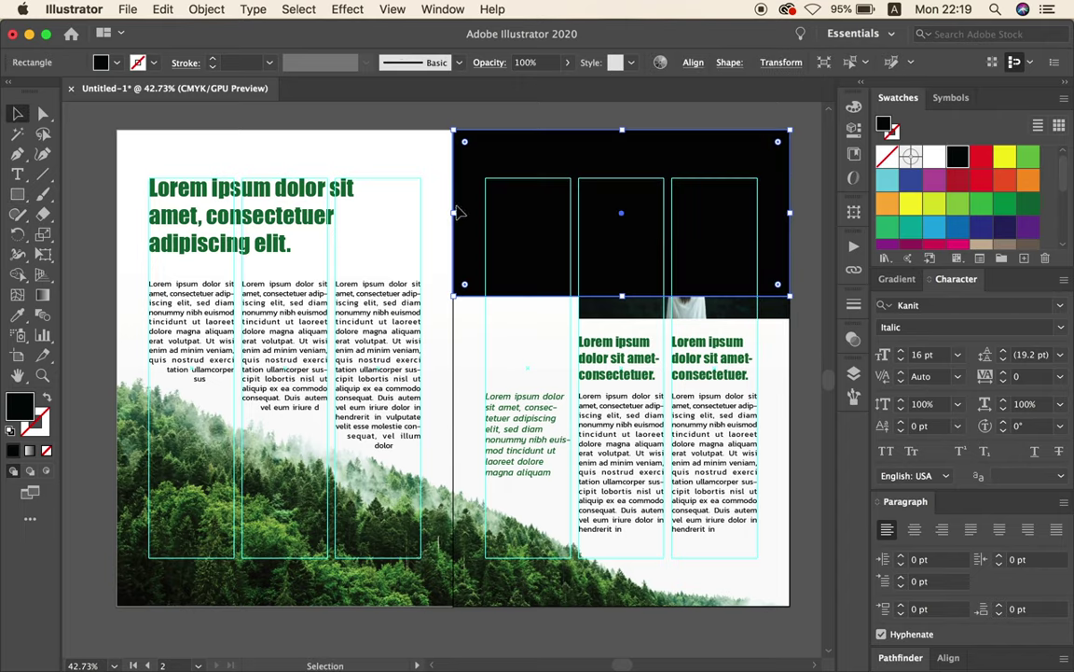
right_click(561, 163)
mouse_move(599, 428)
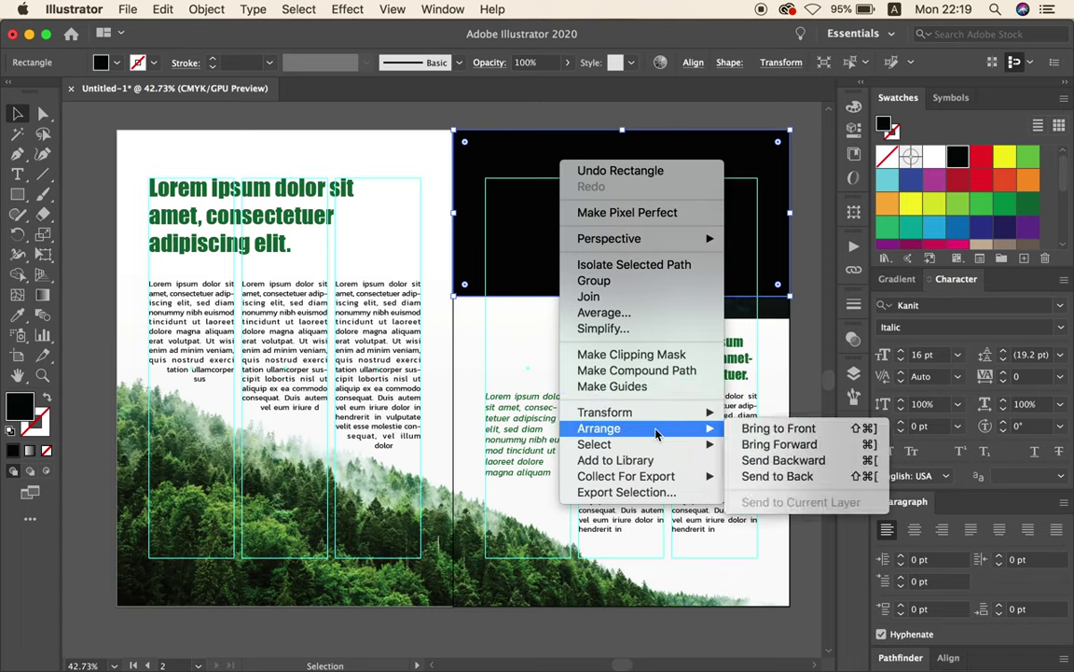
left_click(757, 475)
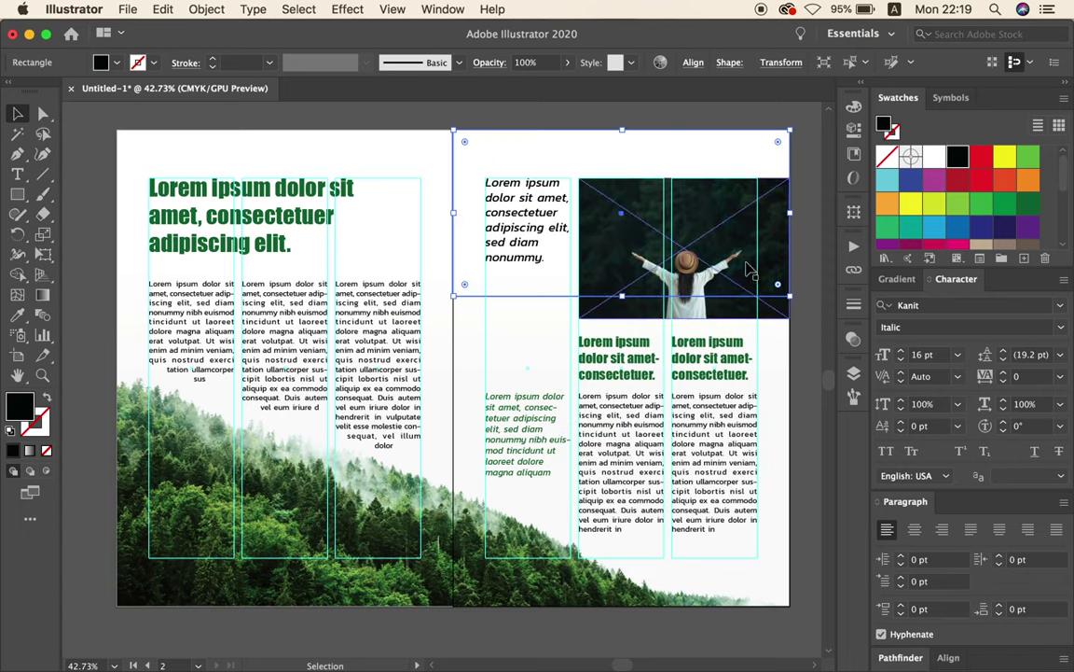
Bring the rectangle forward three levels so it sits just beneath the photo.
right_click(589, 142)
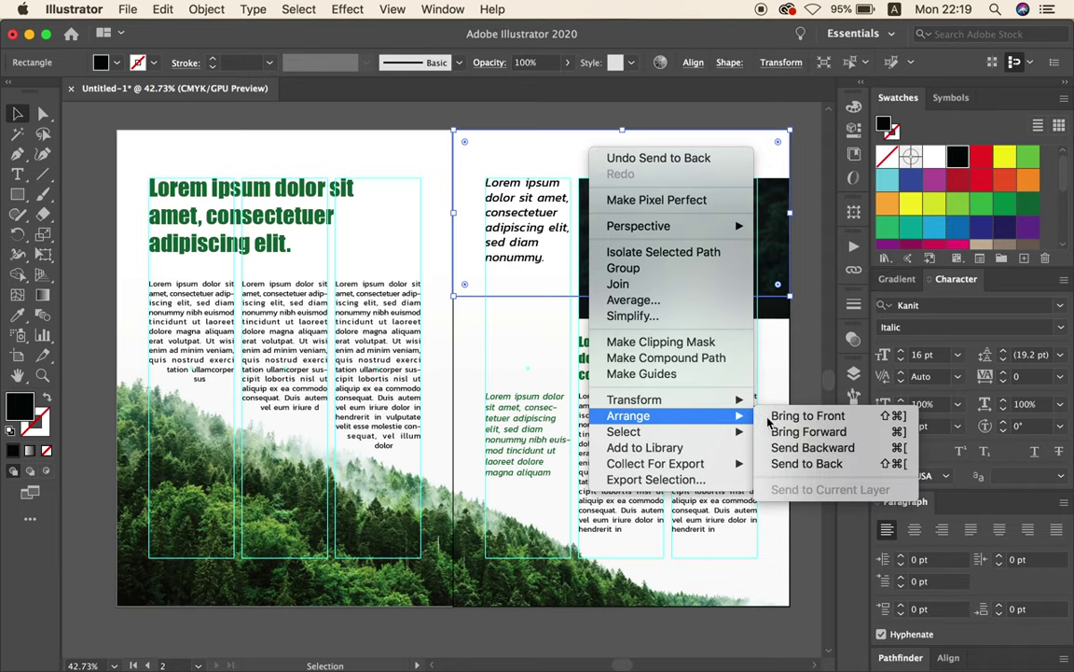
mouse_move(628, 415)
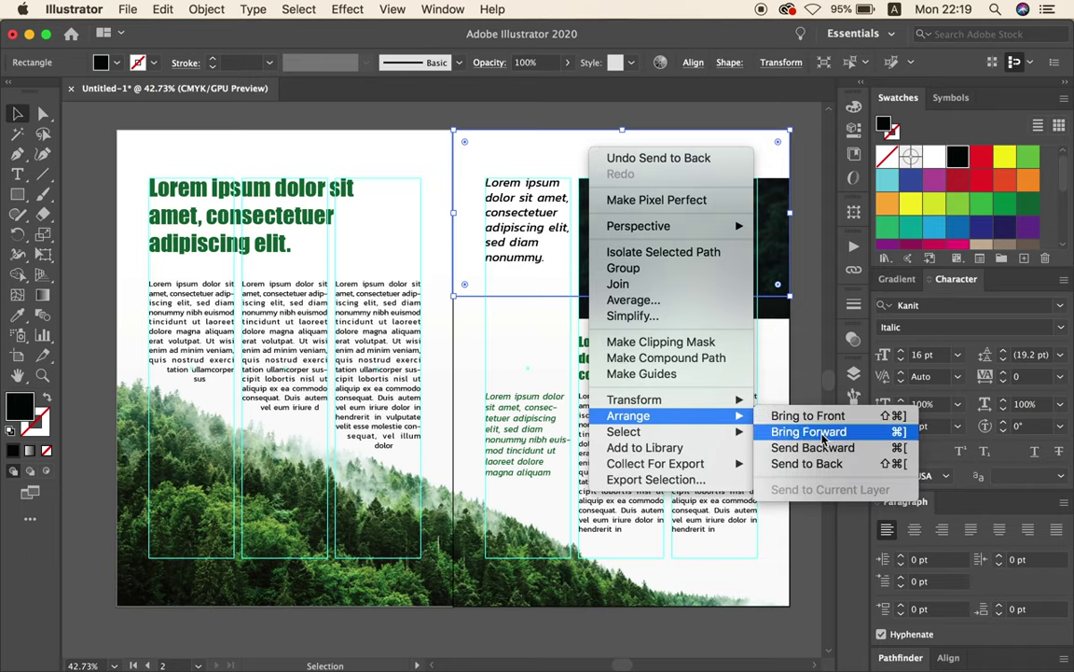
left_click(809, 432)
right_click(617, 152)
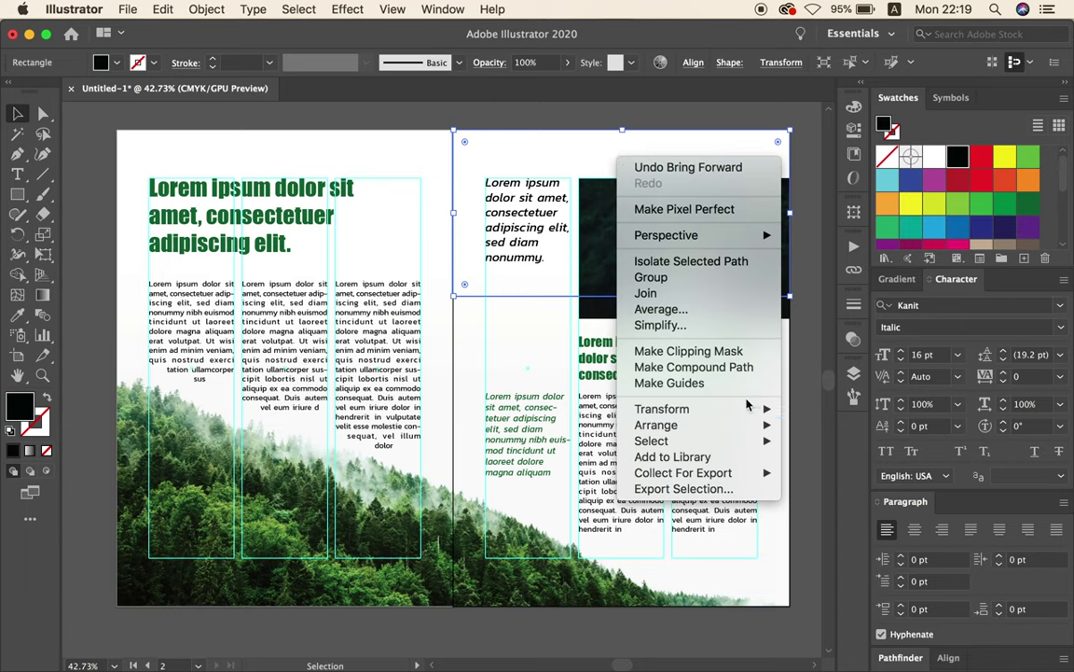
left_click(808, 438)
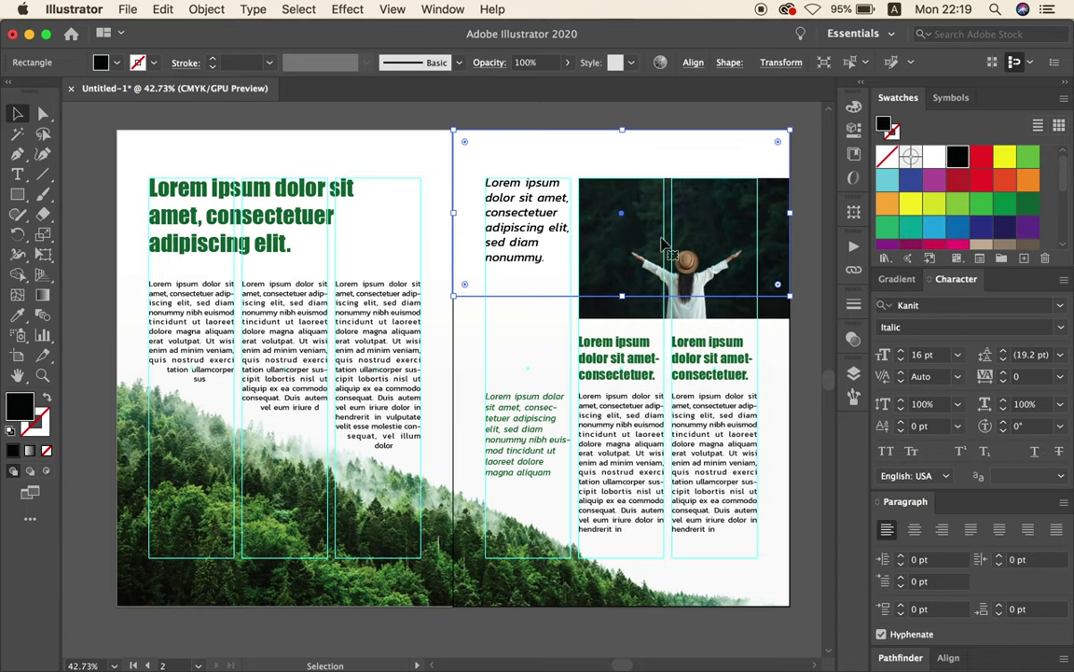
right_click(578, 160)
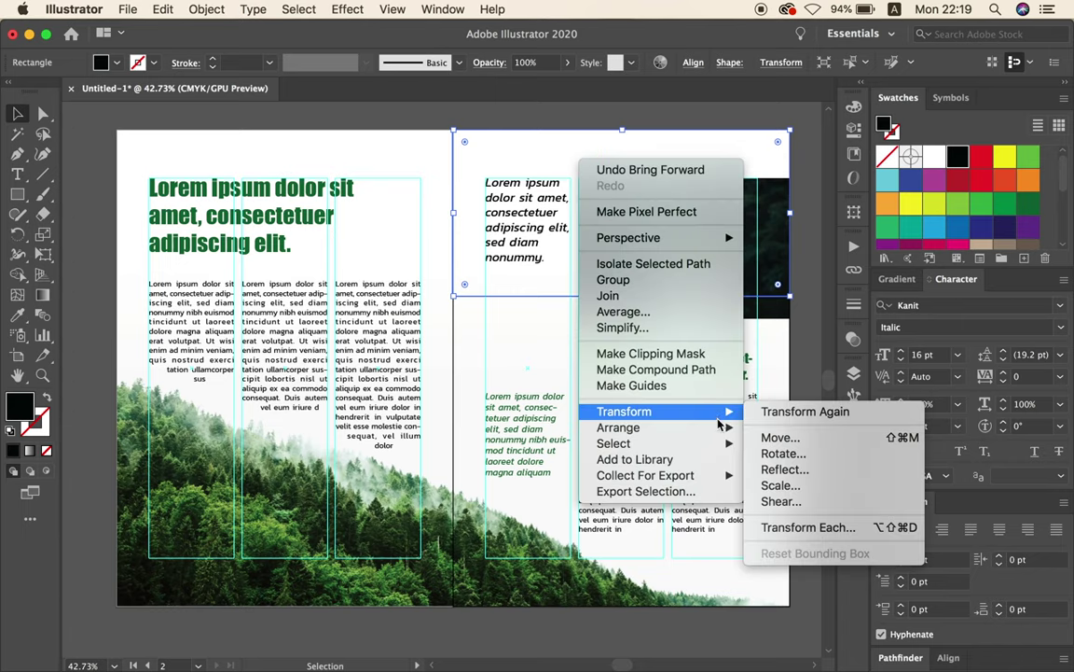
mouse_move(618, 427)
left_click(792, 446)
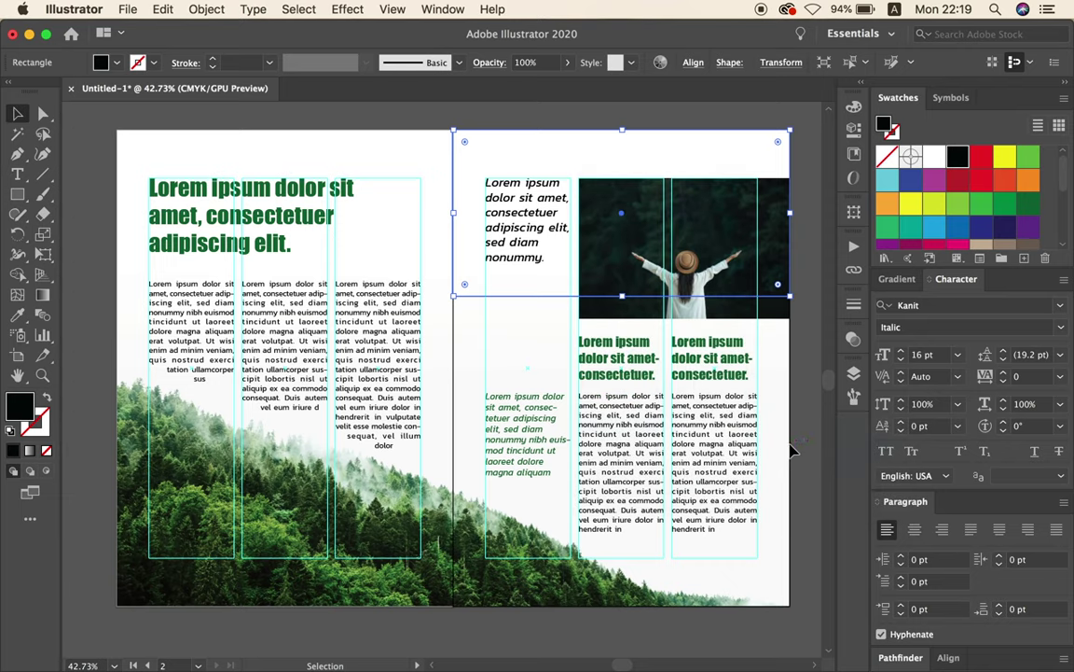
Fill the rectangle with the dark green swatch.
key("a")
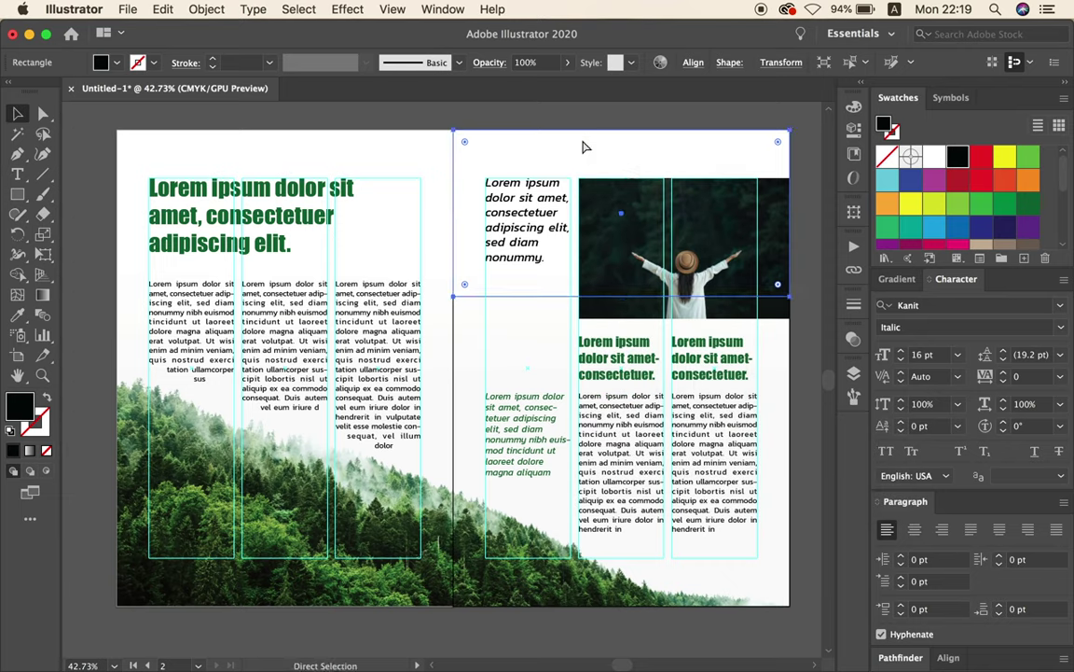
key("v")
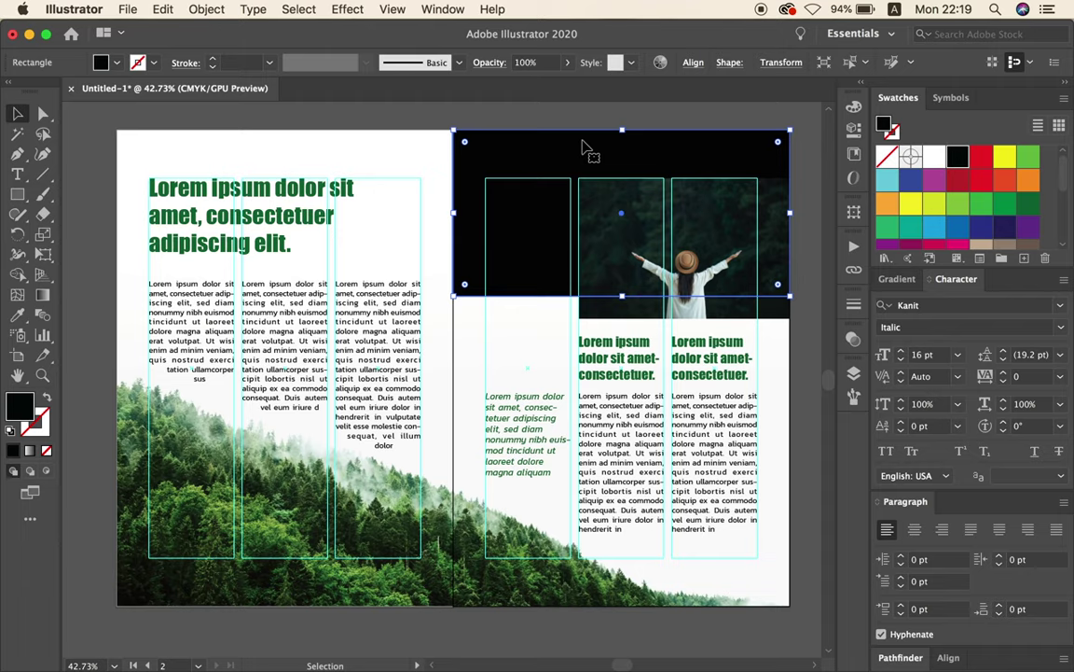
left_click(1029, 204)
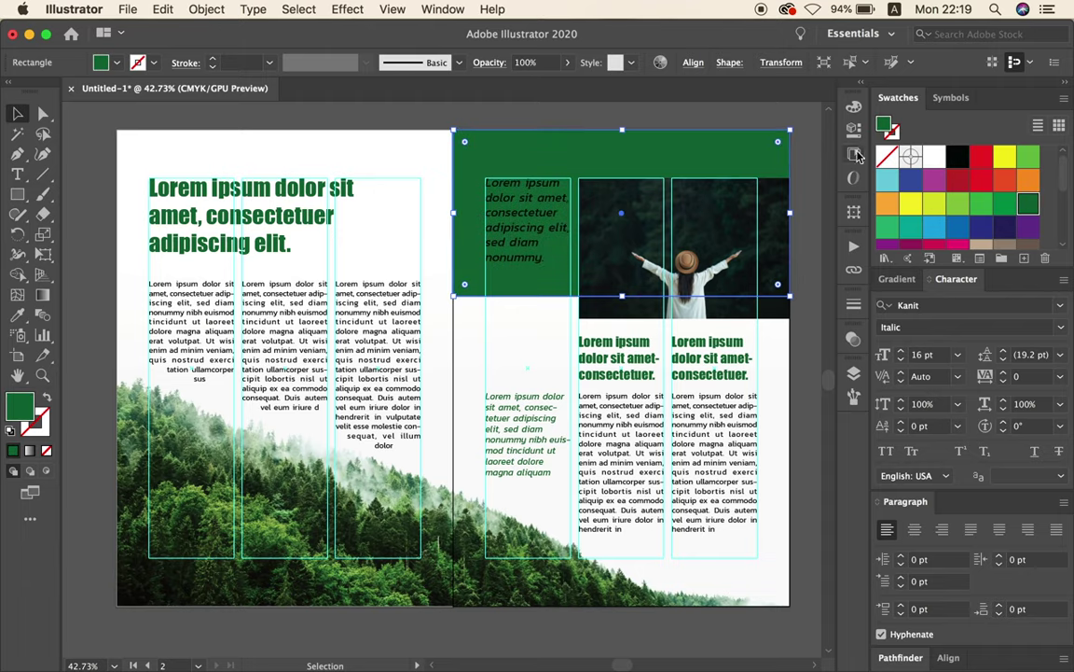
left_click(854, 109)
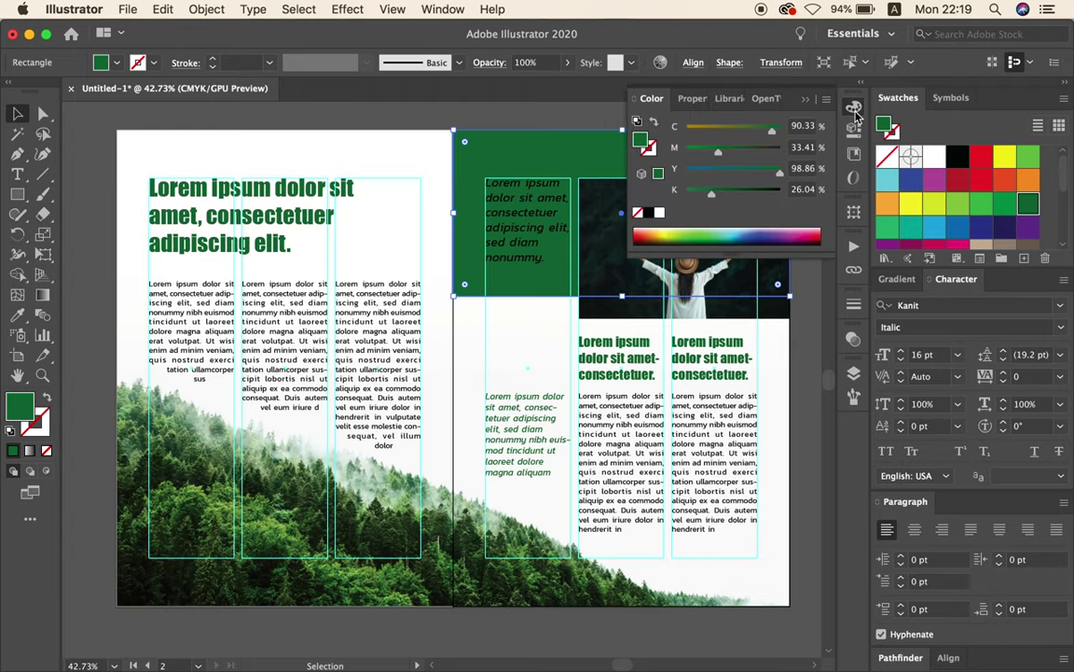
left_click(856, 112)
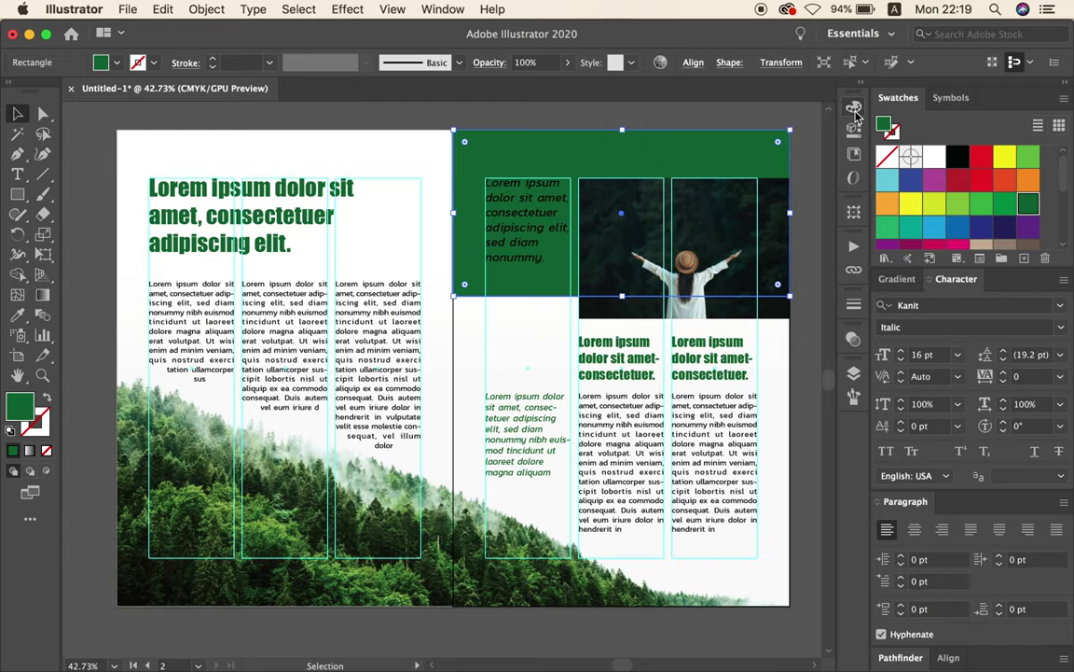
Change the rectangle's fill to a pale mint green tint from the Color Guide.
left_click(439, 11)
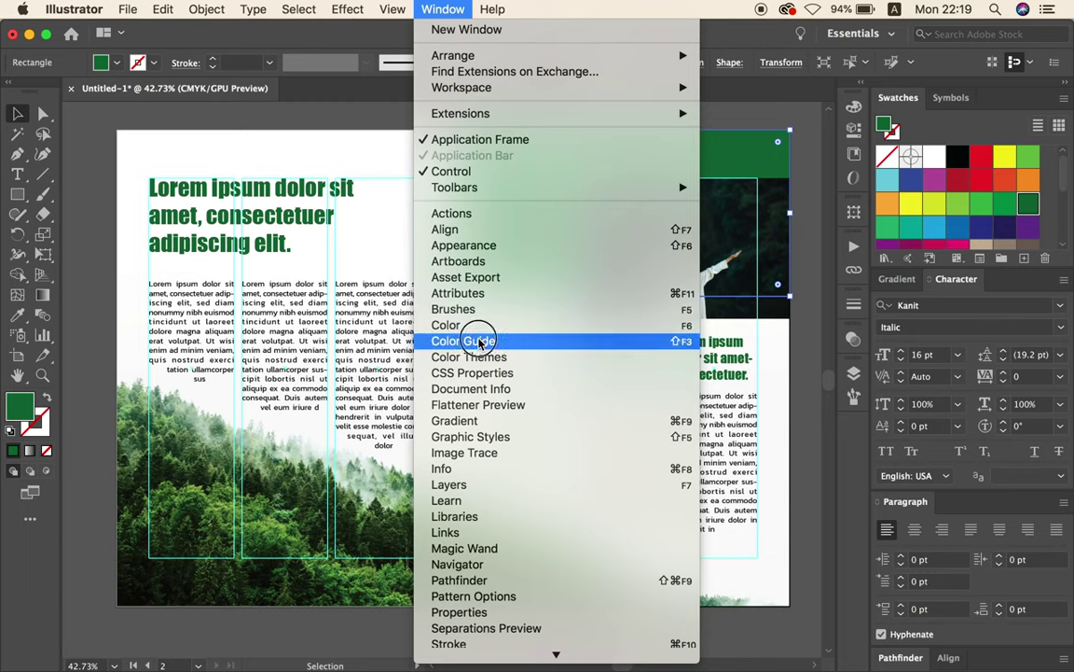
left_click(439, 340)
left_click(765, 278)
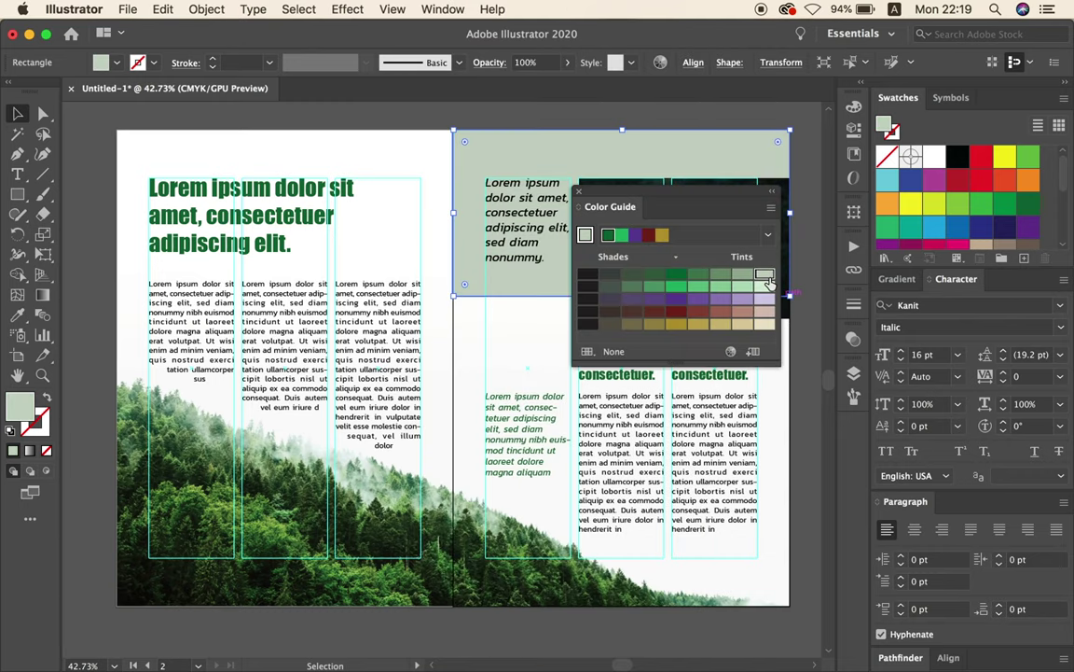
left_click(765, 288)
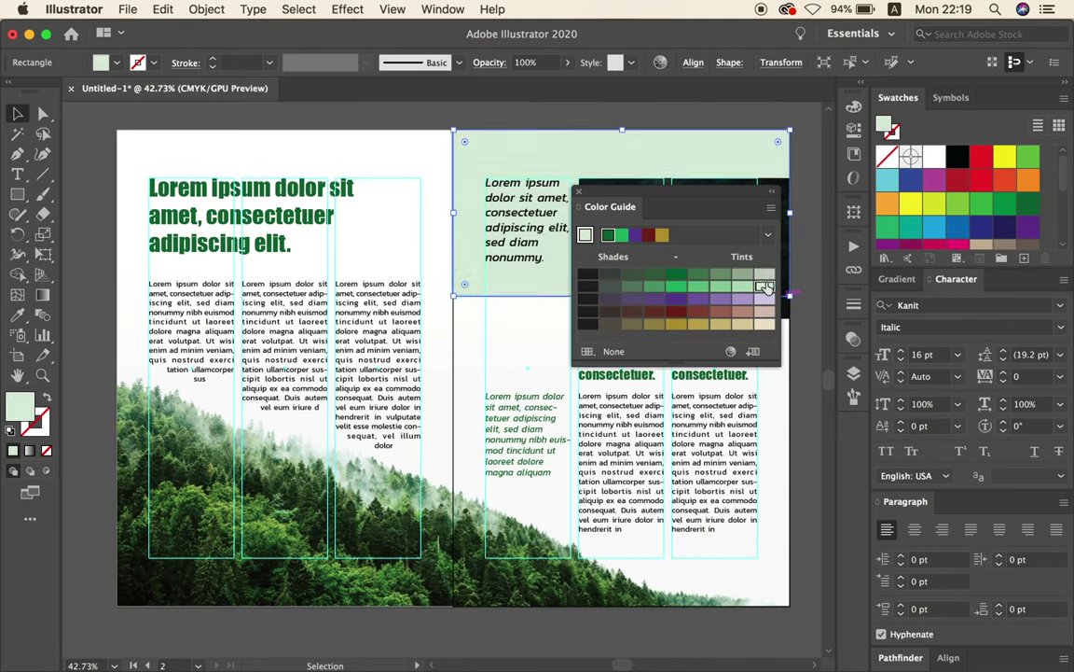
left_click(578, 191)
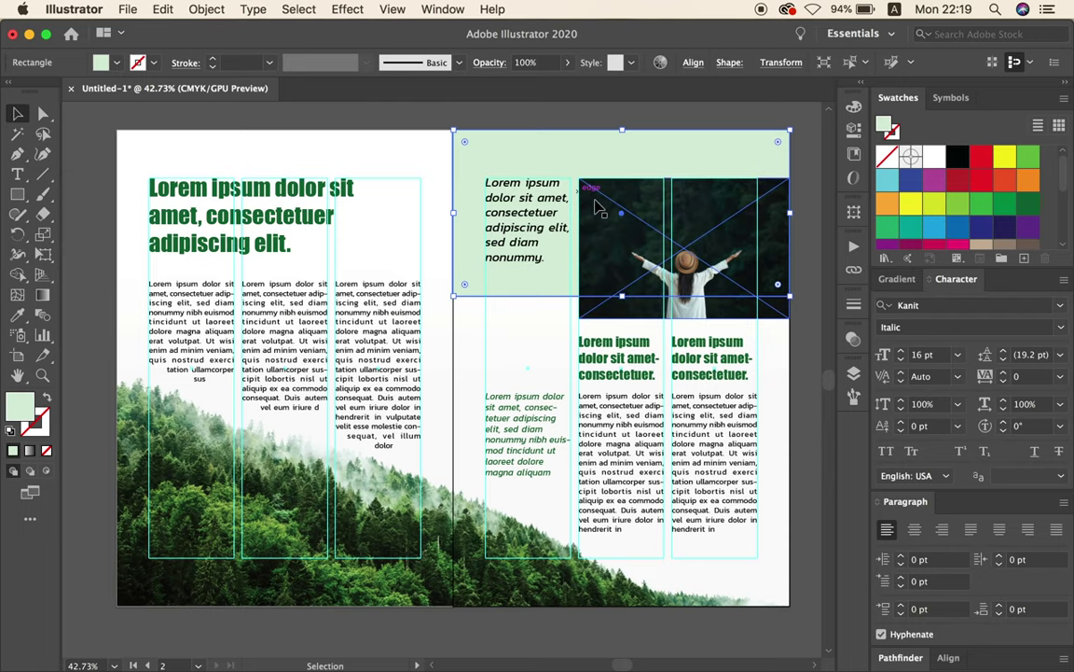
left_click(810, 365)
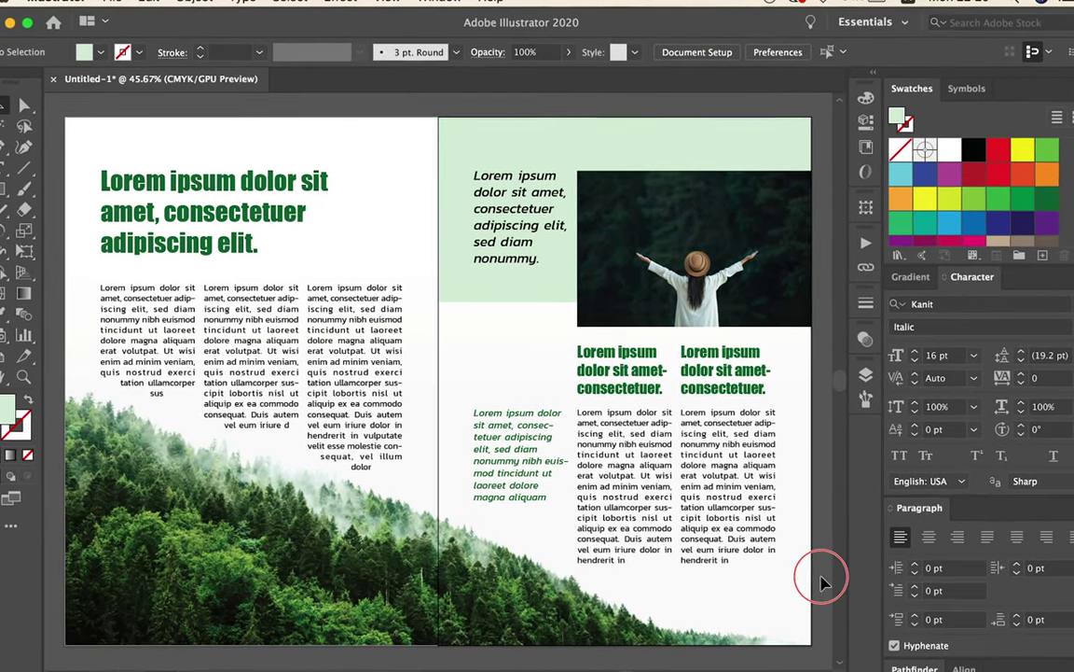
left_click(817, 579)
left_click(689, 568, "alt")
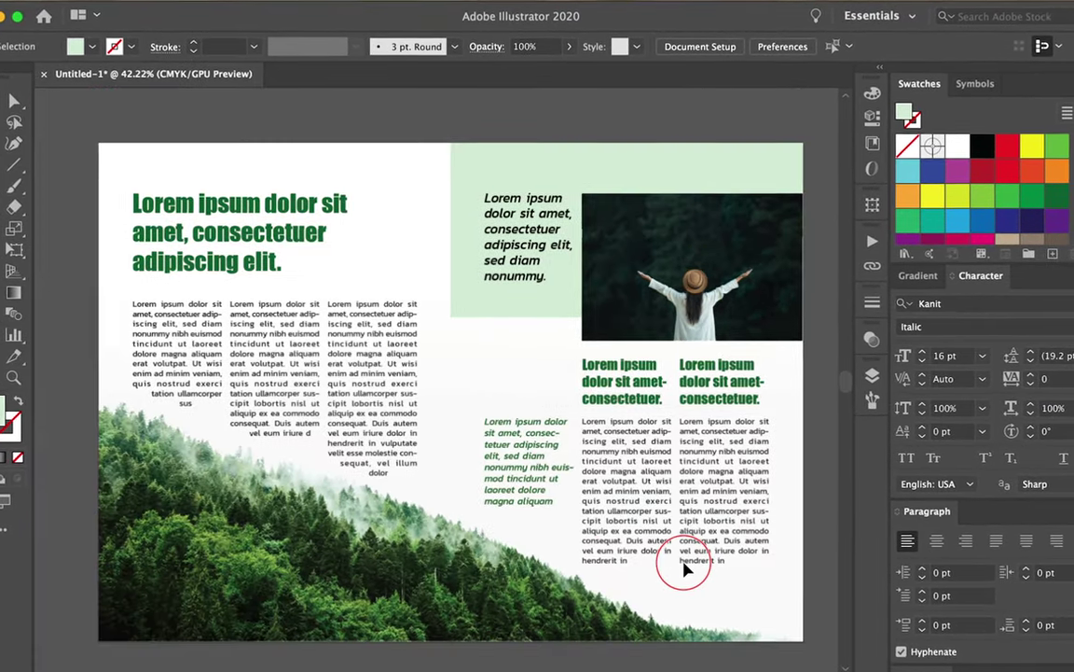